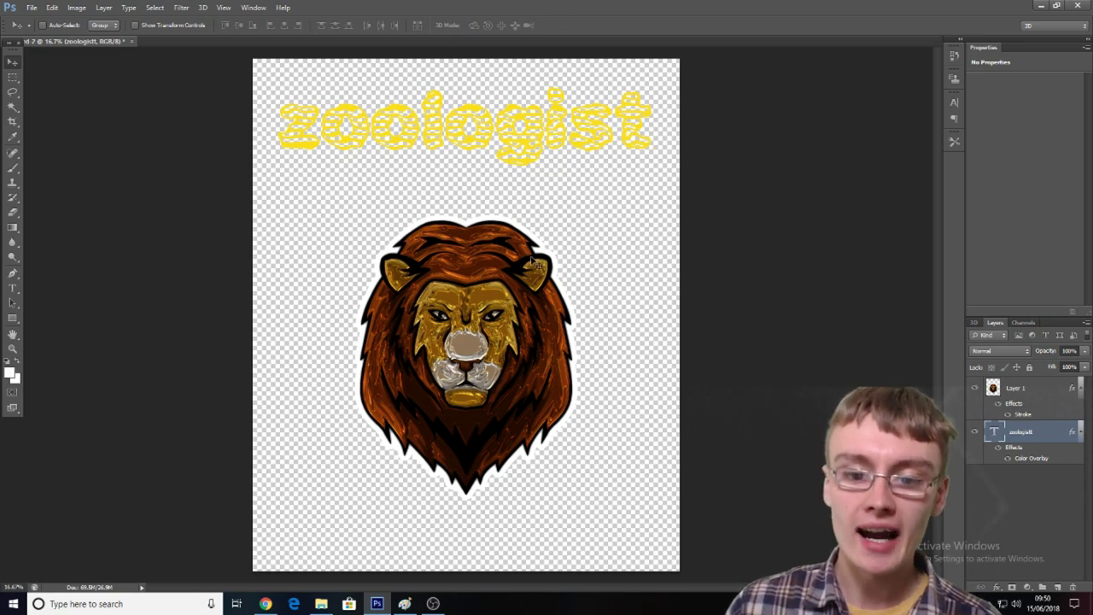
Zoom in on the lion's face, zoom back out, then switch to TMhunt's clothing trademark search
key(ctrl+plus)
key(ctrl+plus)
key(ctrl+plus)
key(ctrl+plus)
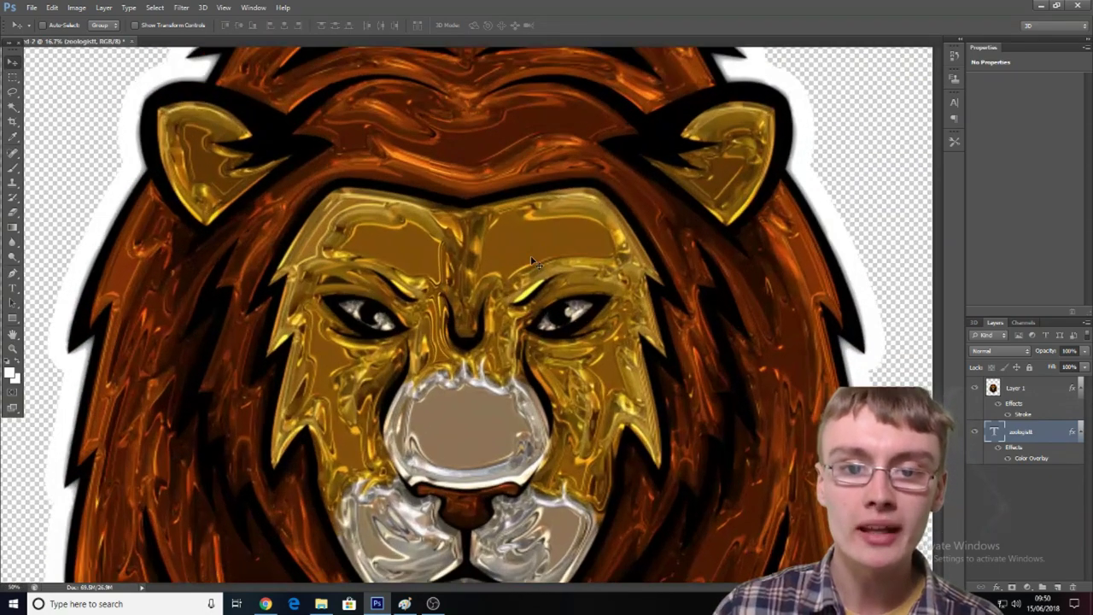
scroll(547, 251, up, 5)
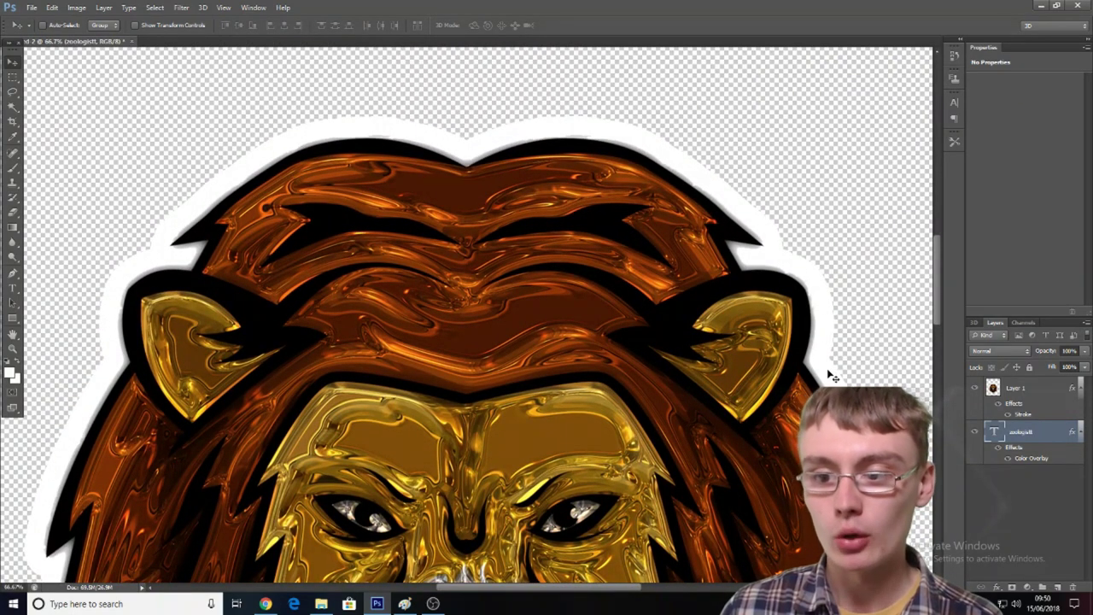
key(ctrl+minus)
key(ctrl+minus)
key(ctrl+minus)
key(ctrl+minus)
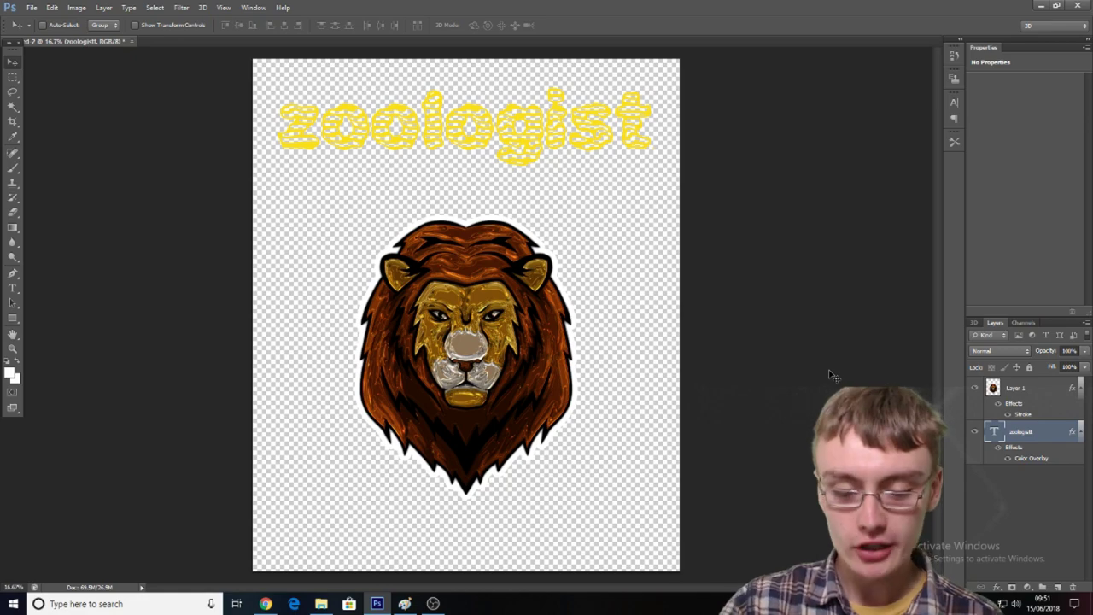
key(ctrl+minus)
key(ctrl+plus)
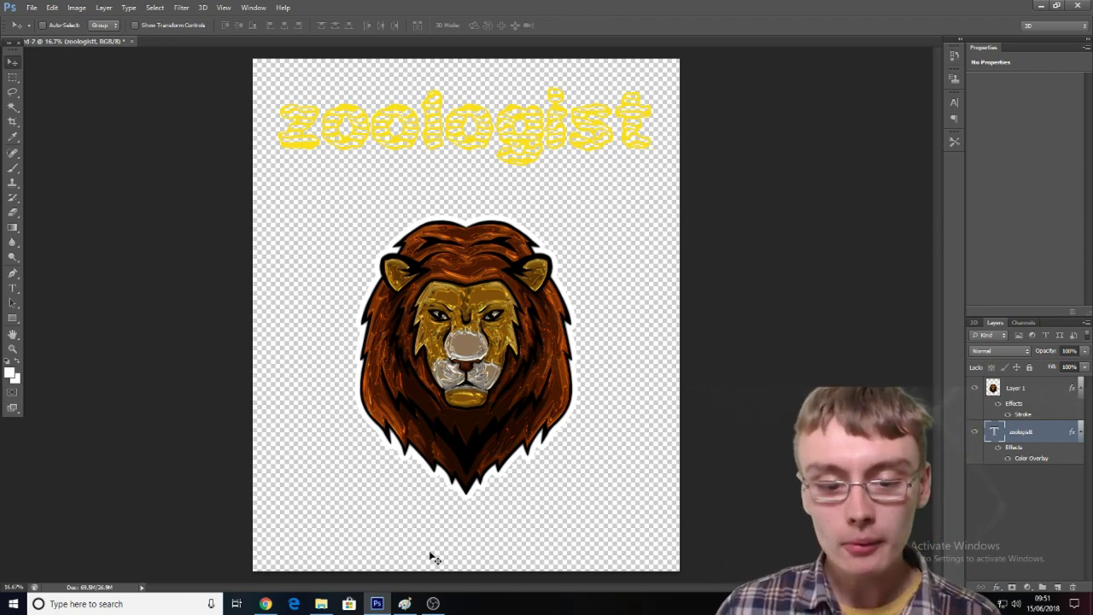
click(266, 604)
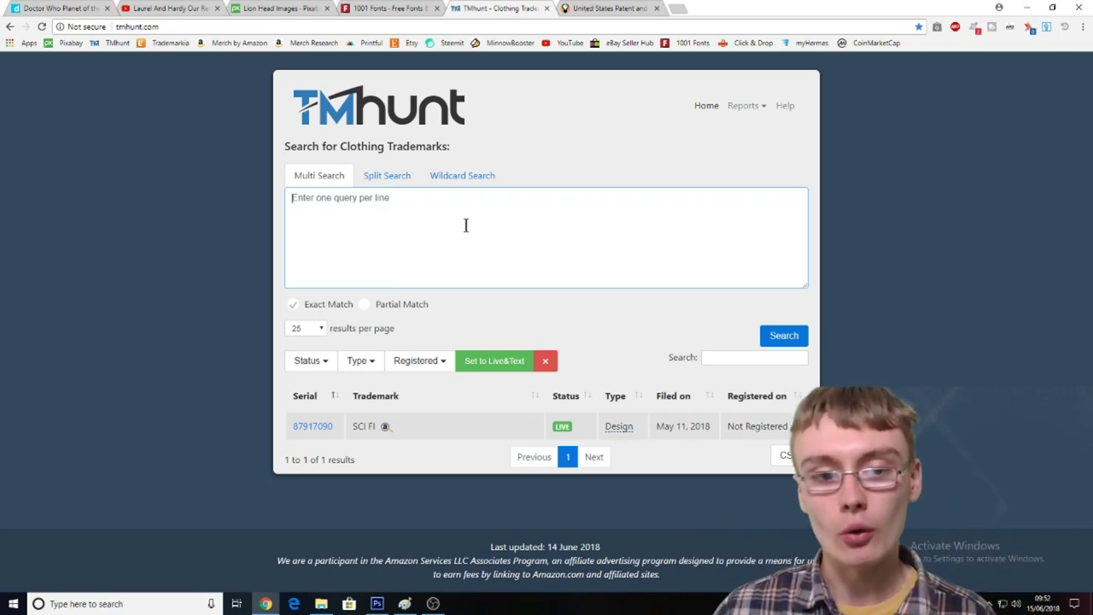
Search TMhunt clothing trademarks for 'zoologist'
text(zoo)
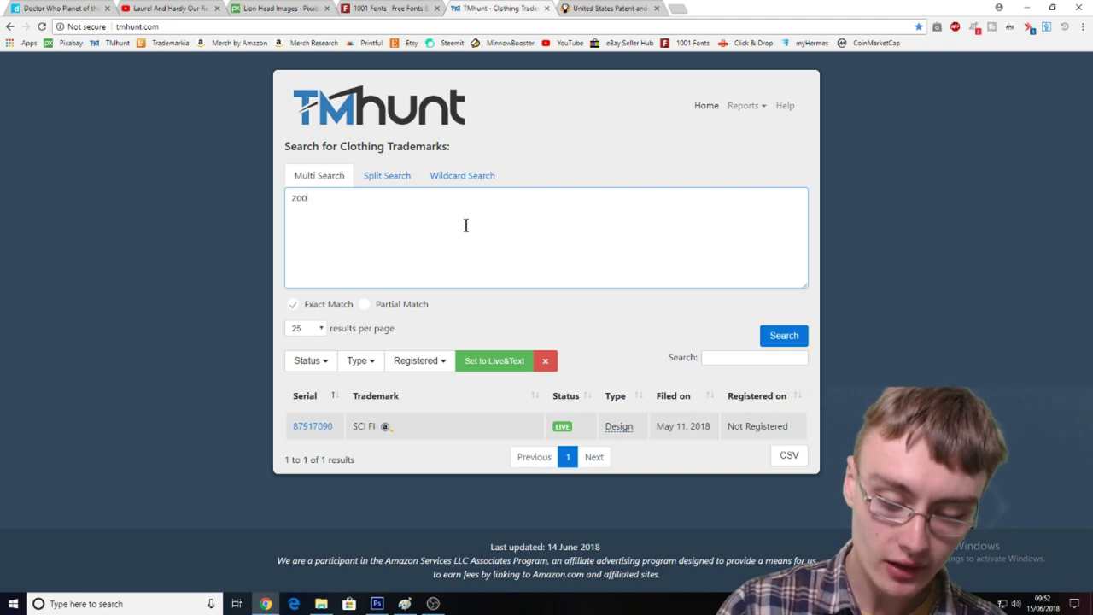
text(logist)
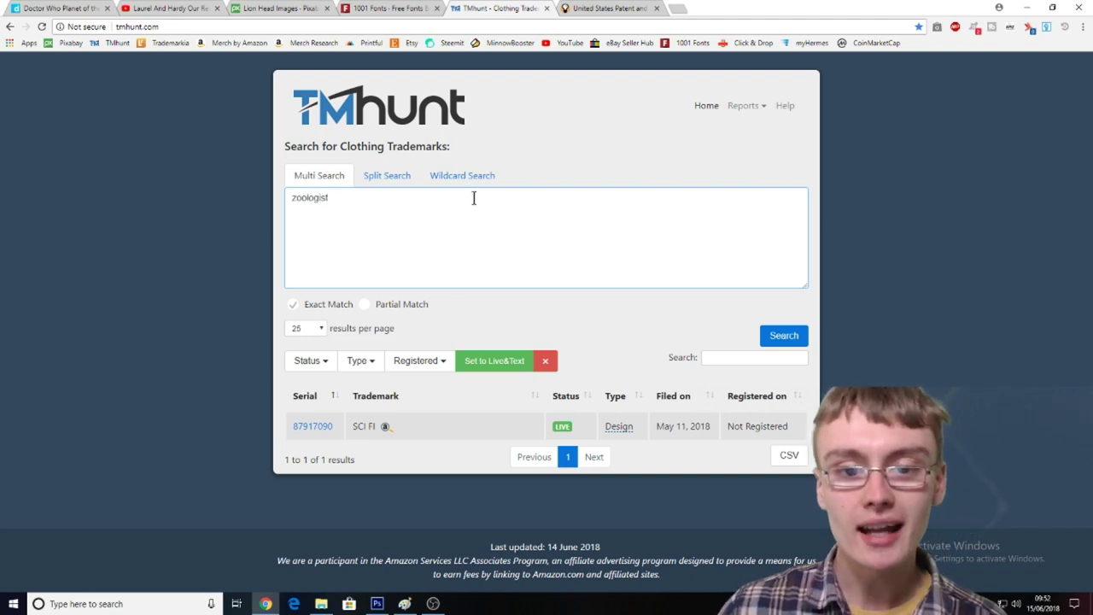
click(779, 334)
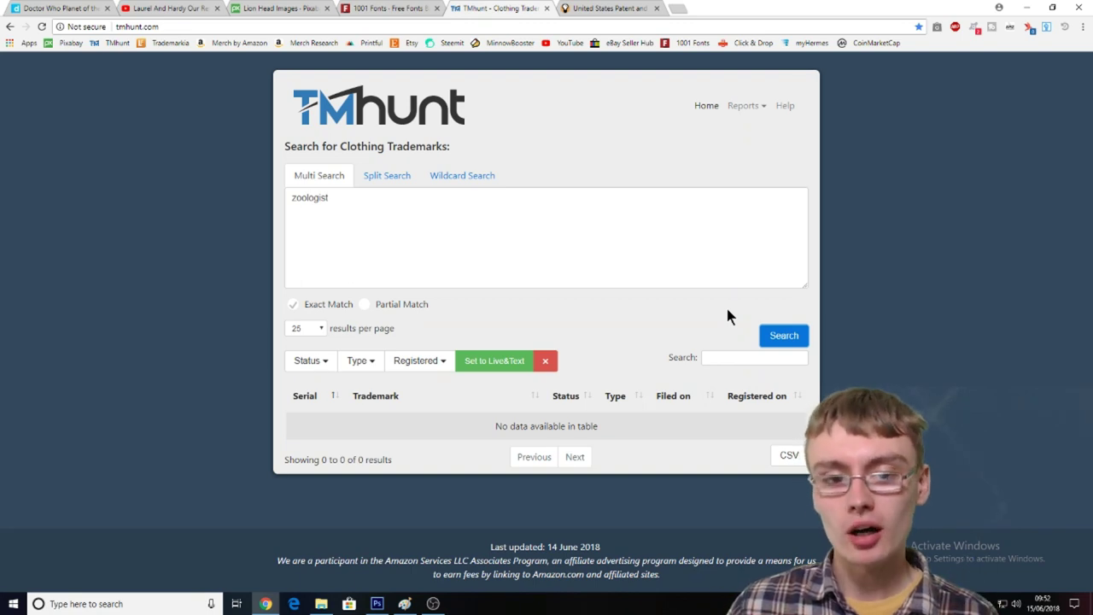
click(760, 335)
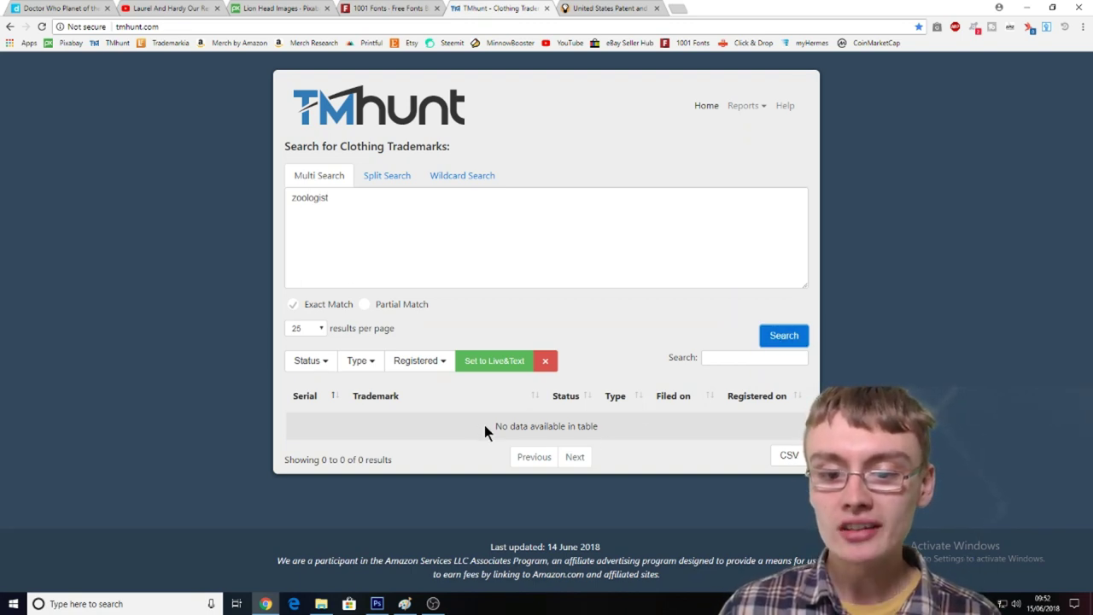
drag(484, 427, 605, 427)
Replace the query with 'science fiction', search again, then clear the box
click(383, 214)
key(ctrl+a)
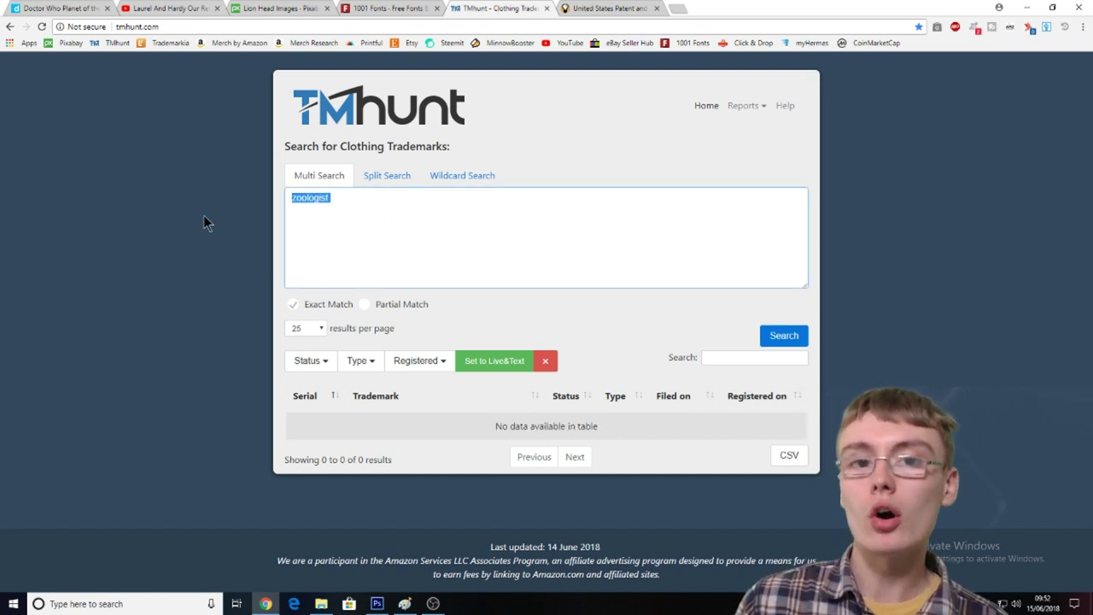
key(BackSpace)
text(s)
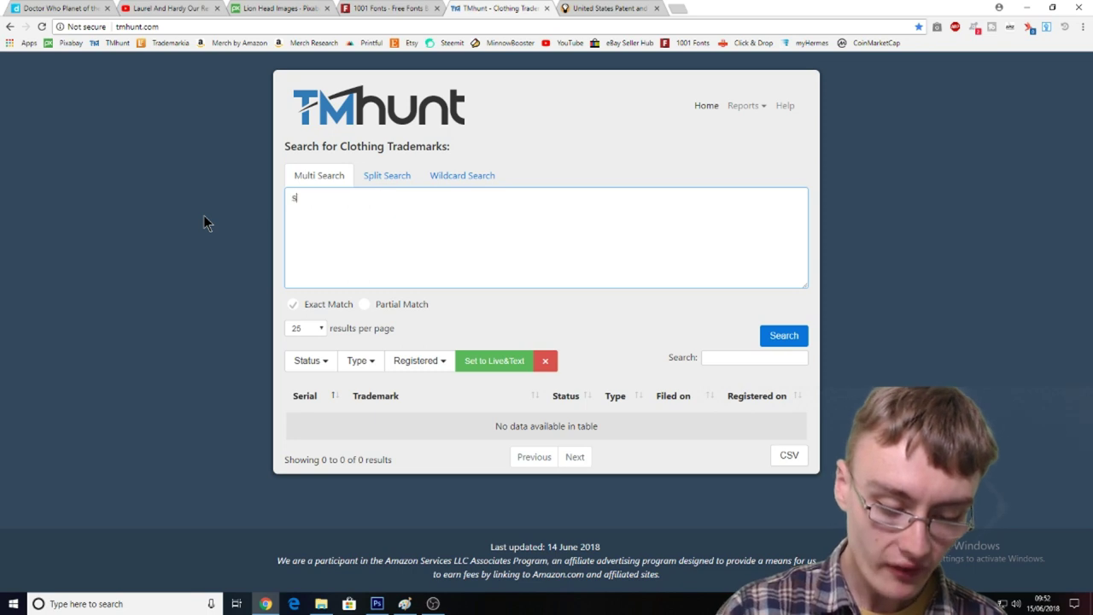
text(cience fiction)
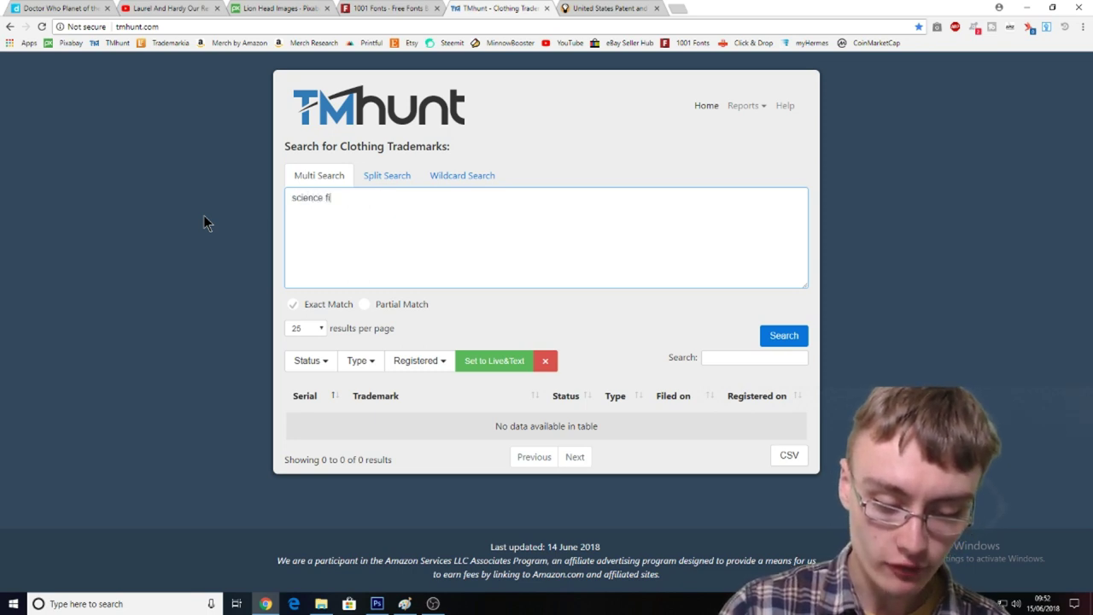
click(796, 337)
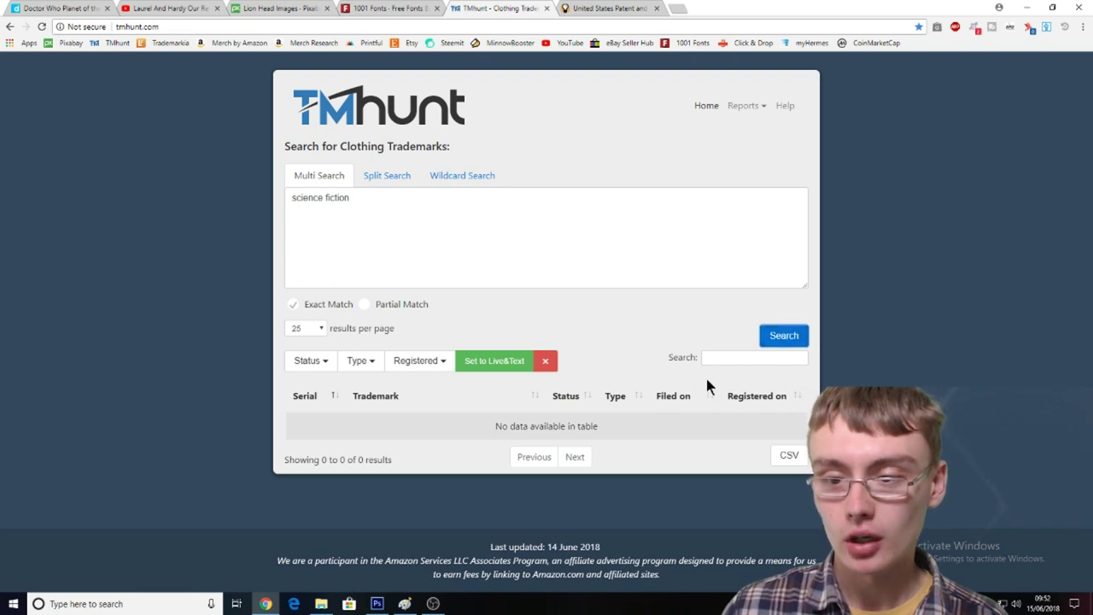
drag(490, 229, 188, 243)
key(BackSpace)
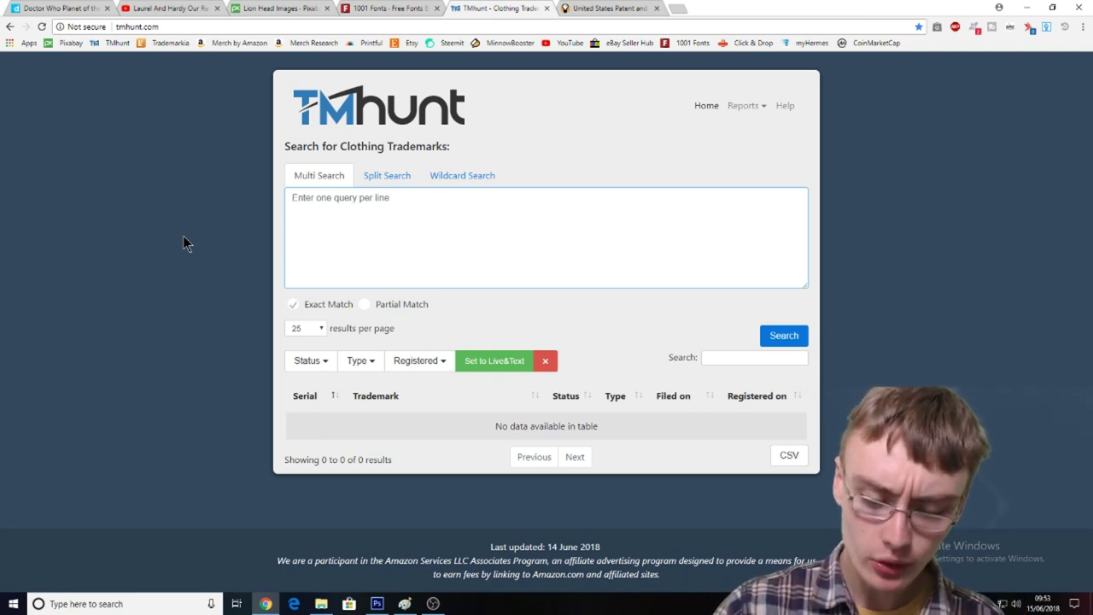
Search TMhunt for 'love wins'
text(loe)
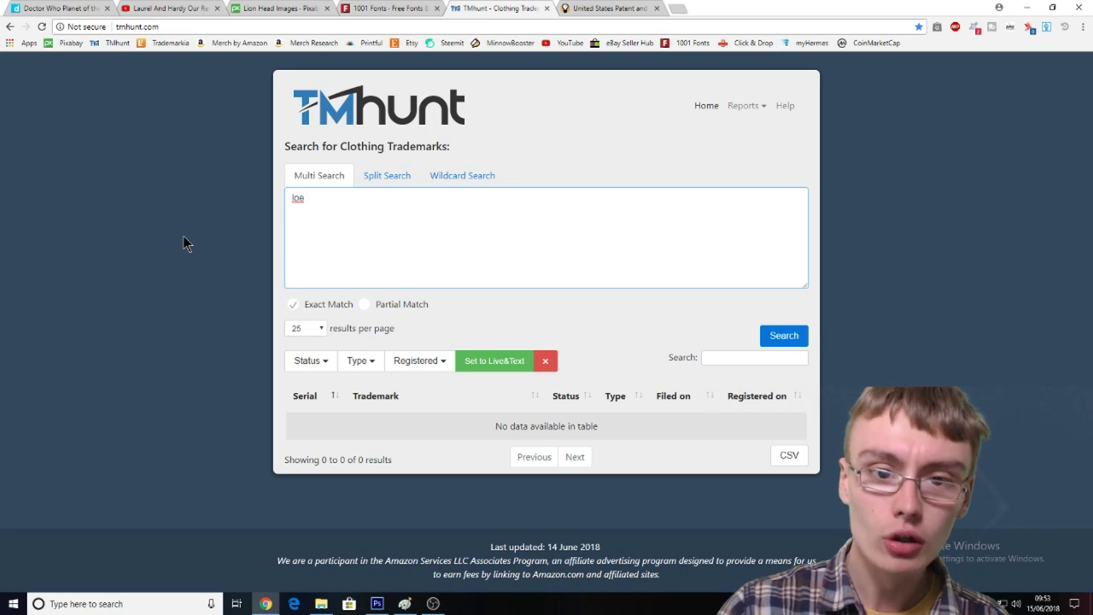
key(BackSpace)
key(BackSpace)
text(ove )
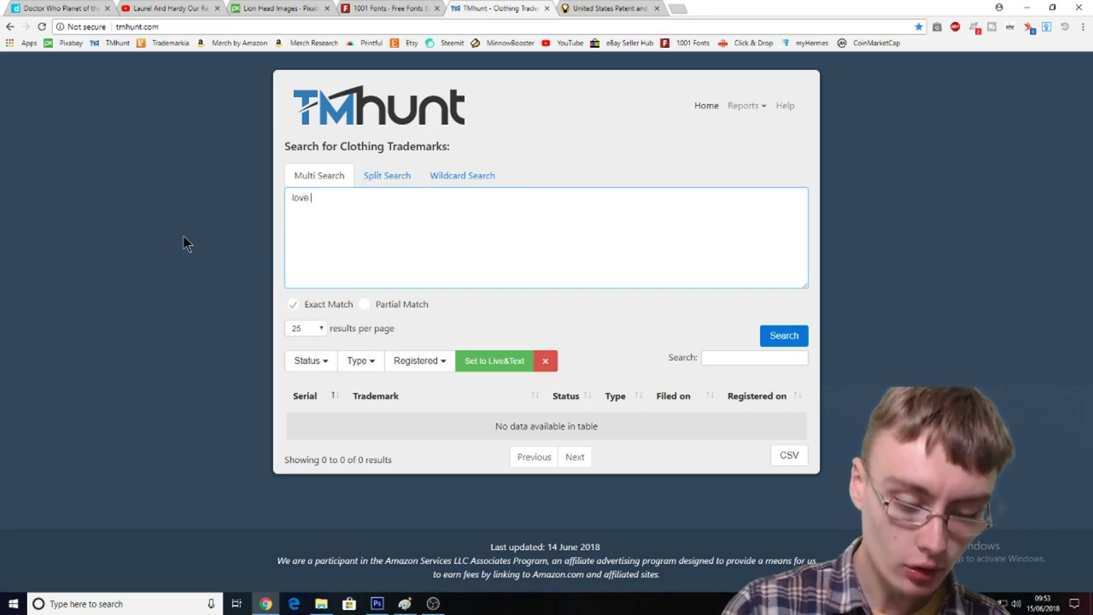
text(wins)
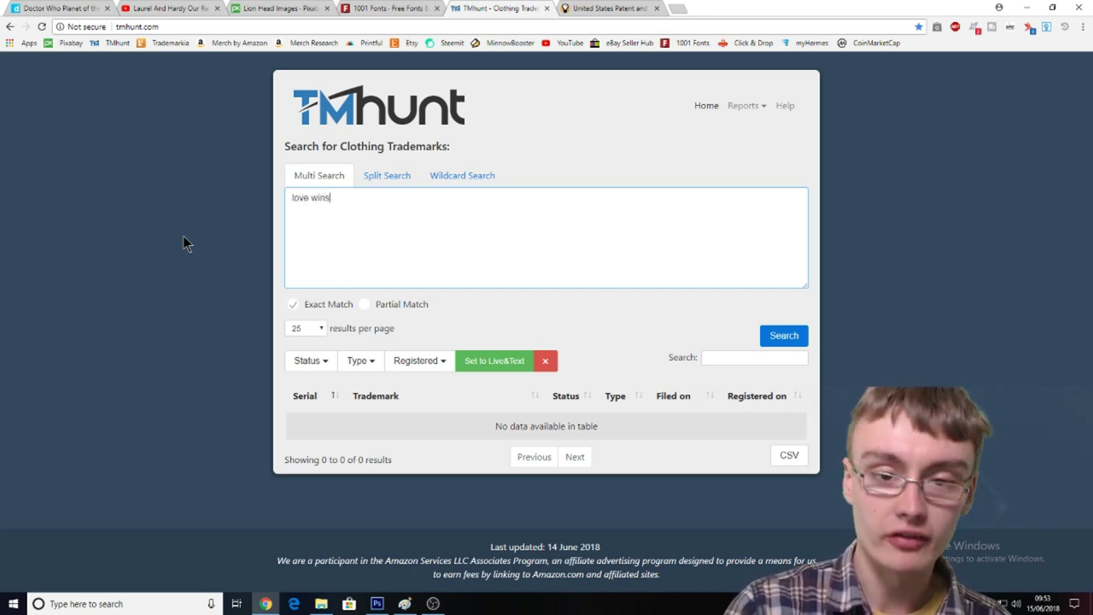
click(780, 337)
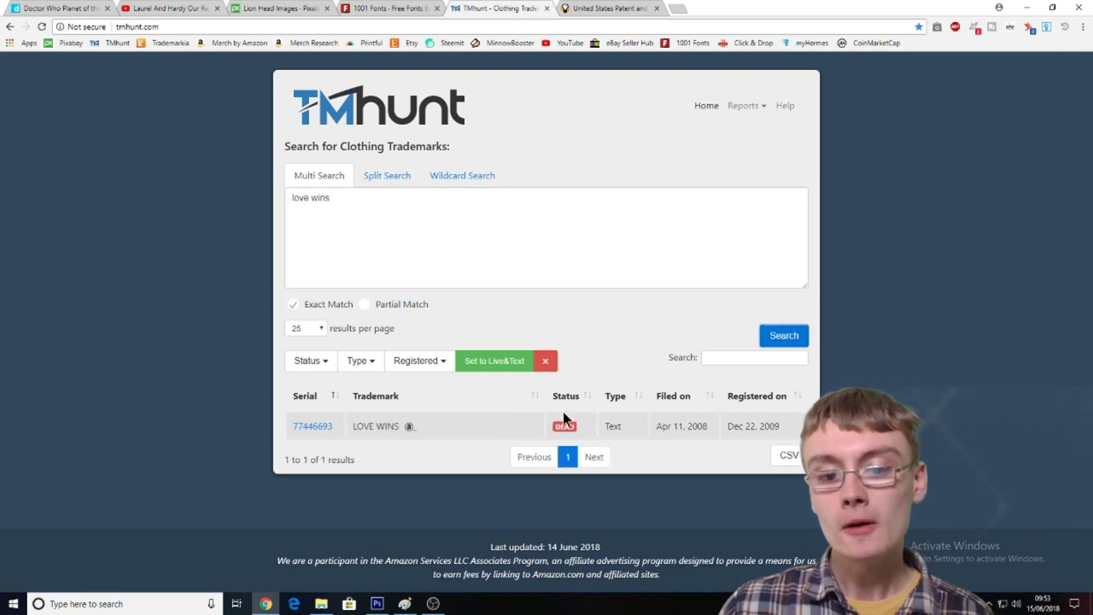
Check the result's DEAD status and Text mark type, then open serial 77446693's official record
double_click(571, 425)
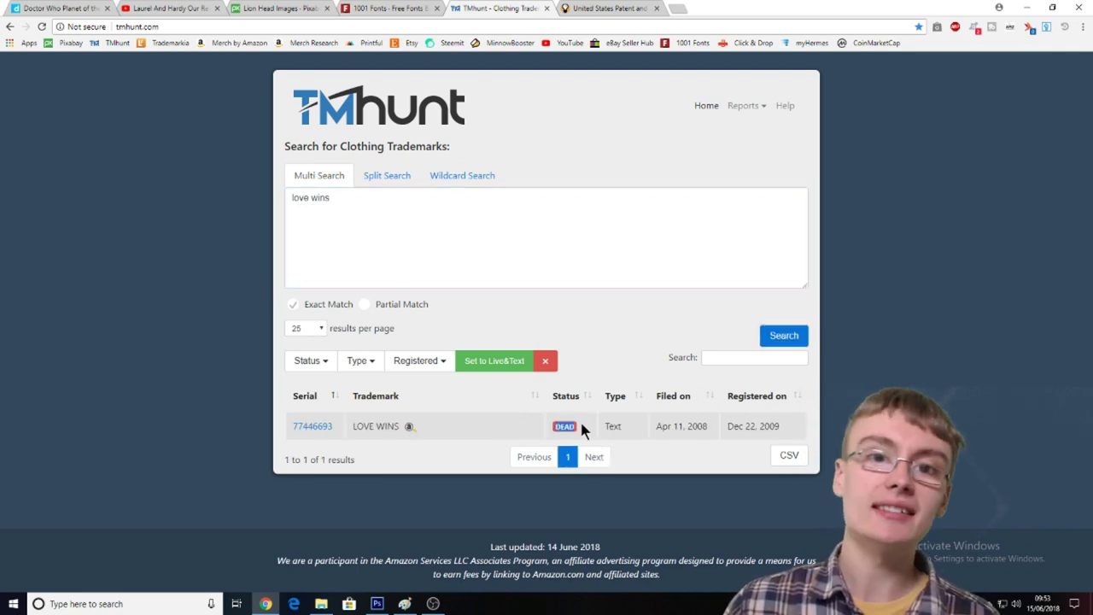
click(621, 368)
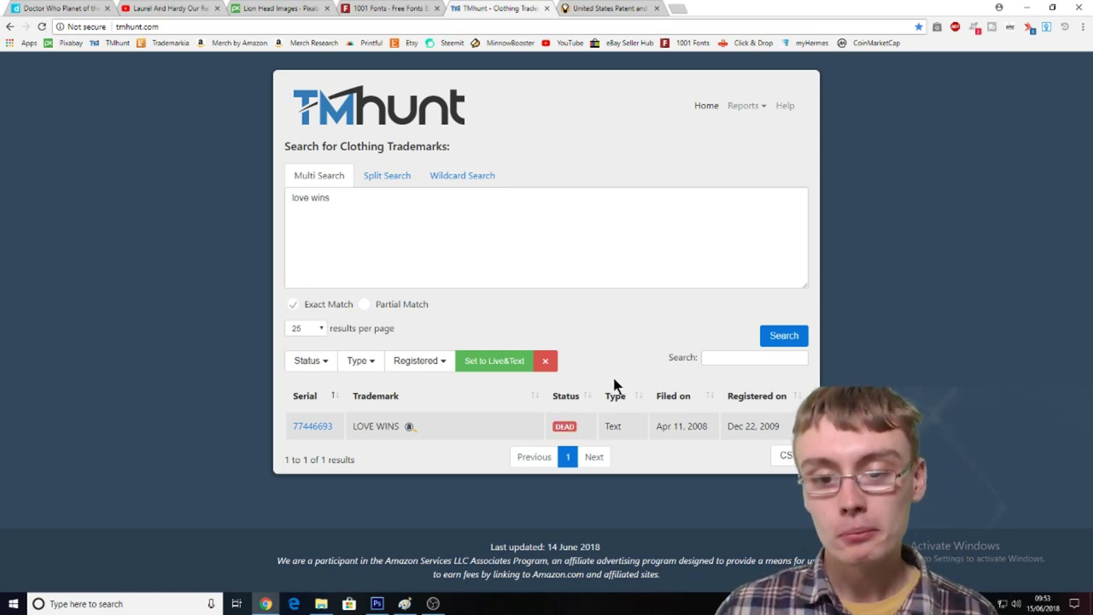
drag(576, 426, 557, 425)
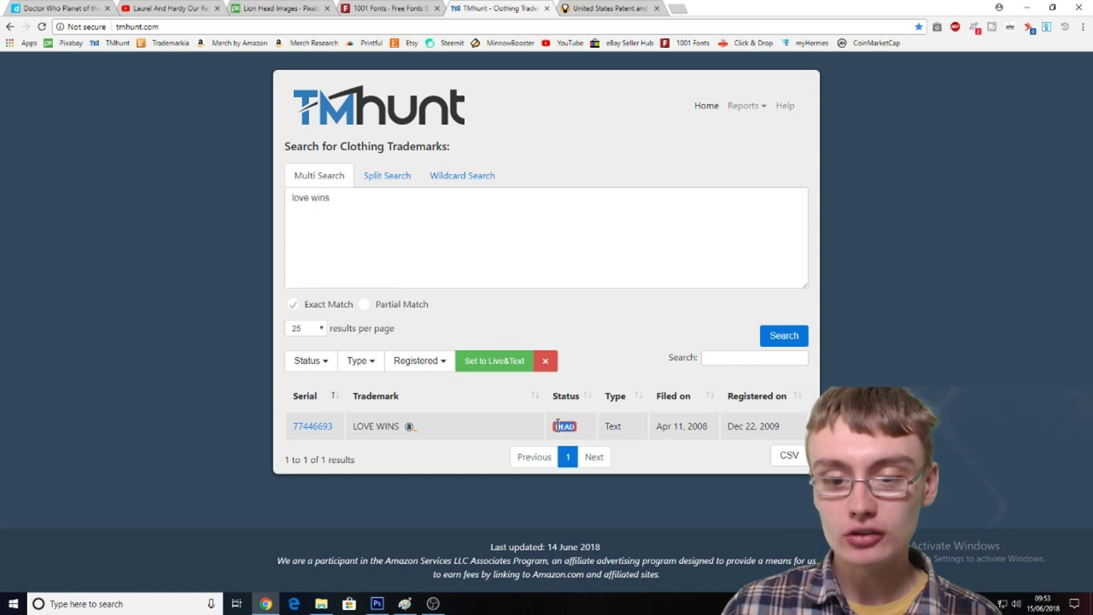
click(588, 351)
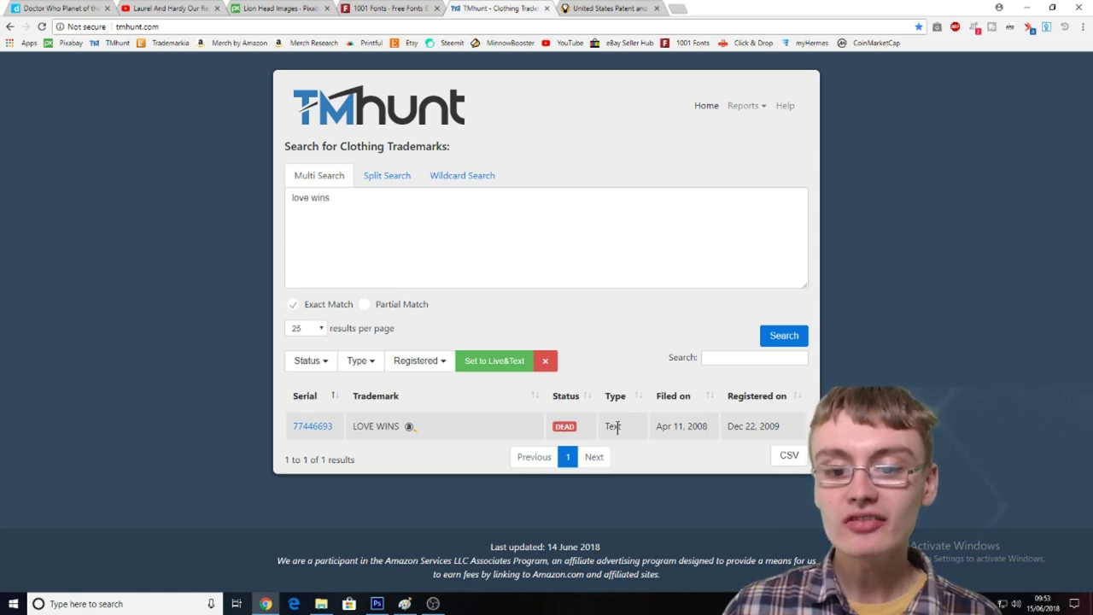
double_click(613, 427)
click(610, 352)
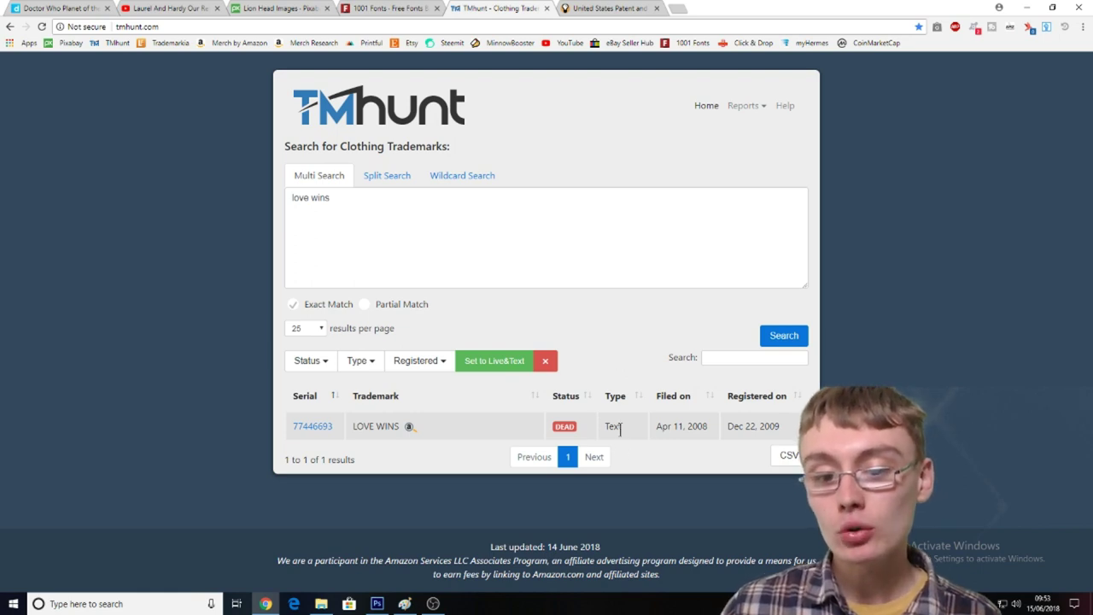
drag(560, 240, 243, 239)
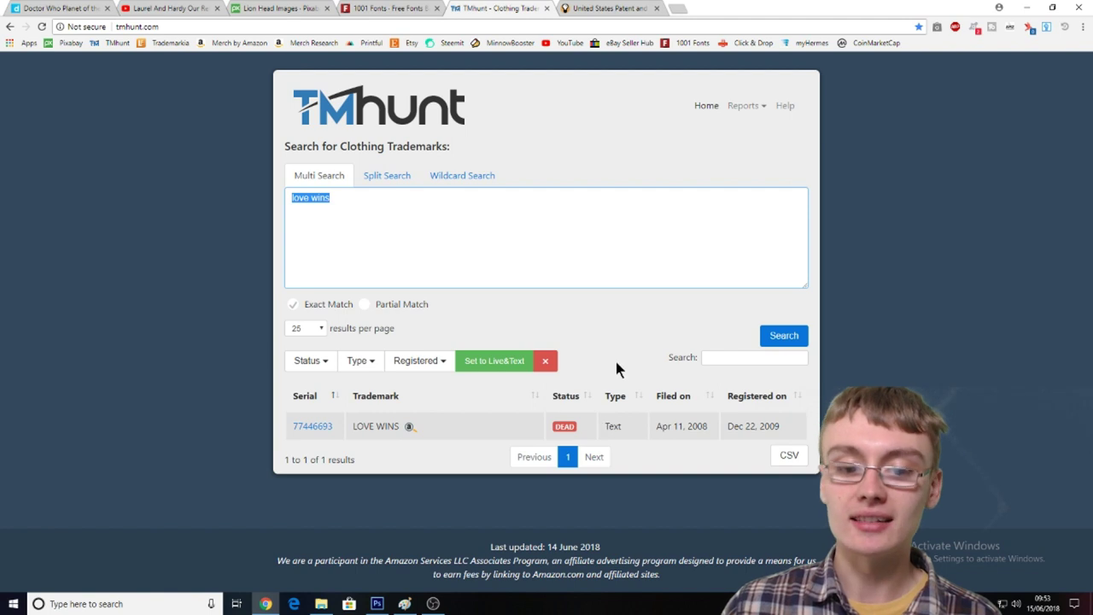
click(312, 426)
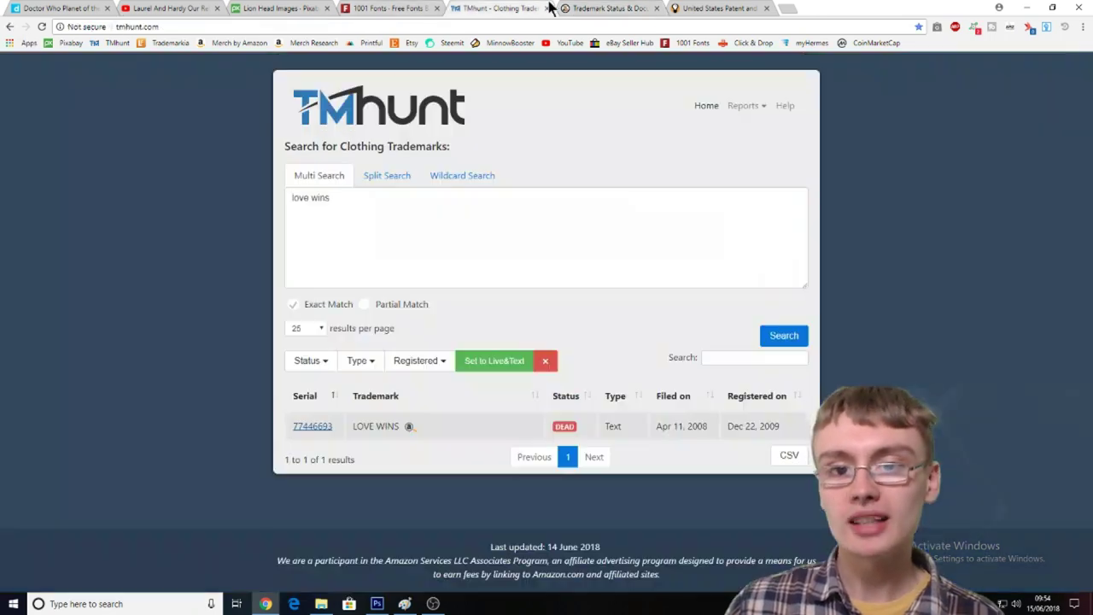
Return to the TMhunt results and close the LOVE WINS TSDR status tab
click(483, 8)
click(656, 9)
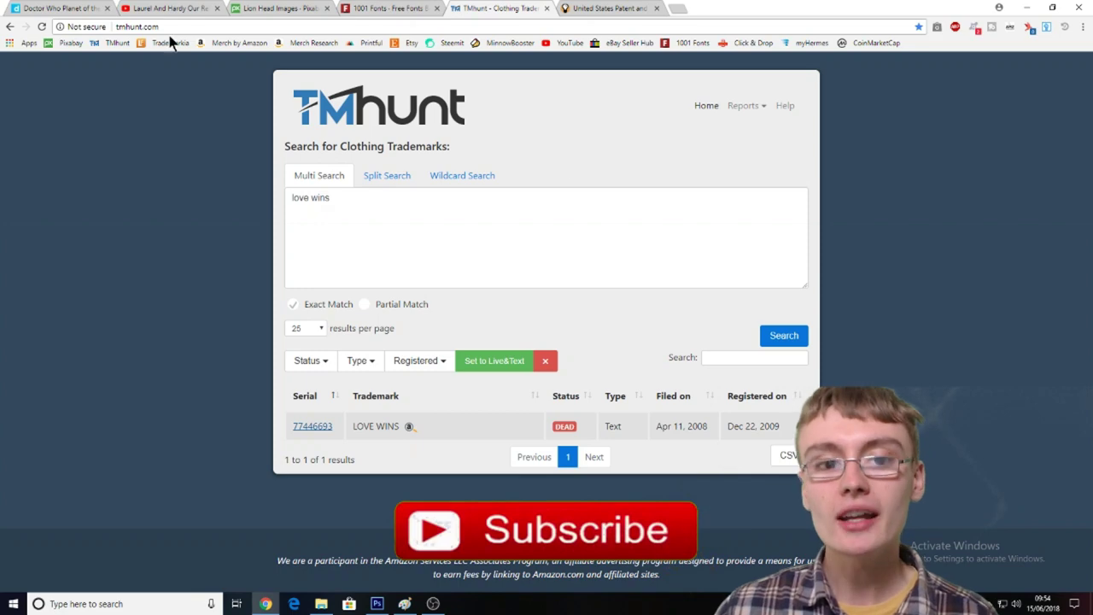
From the USPTO homepage, reach the TESS basic word mark search form
click(588, 8)
mouse_move(410, 129)
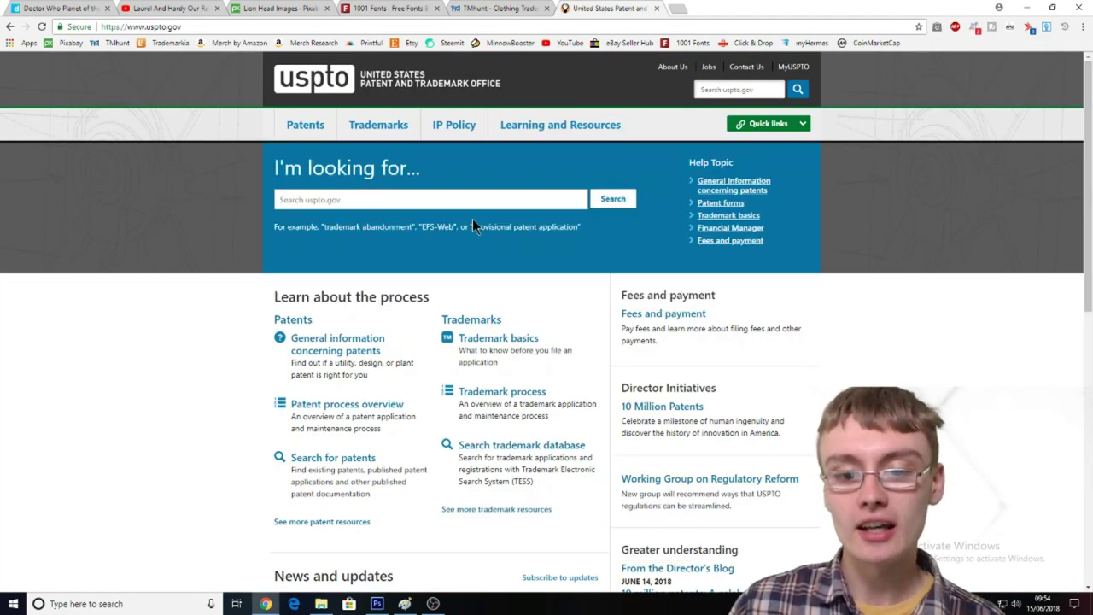
click(514, 446)
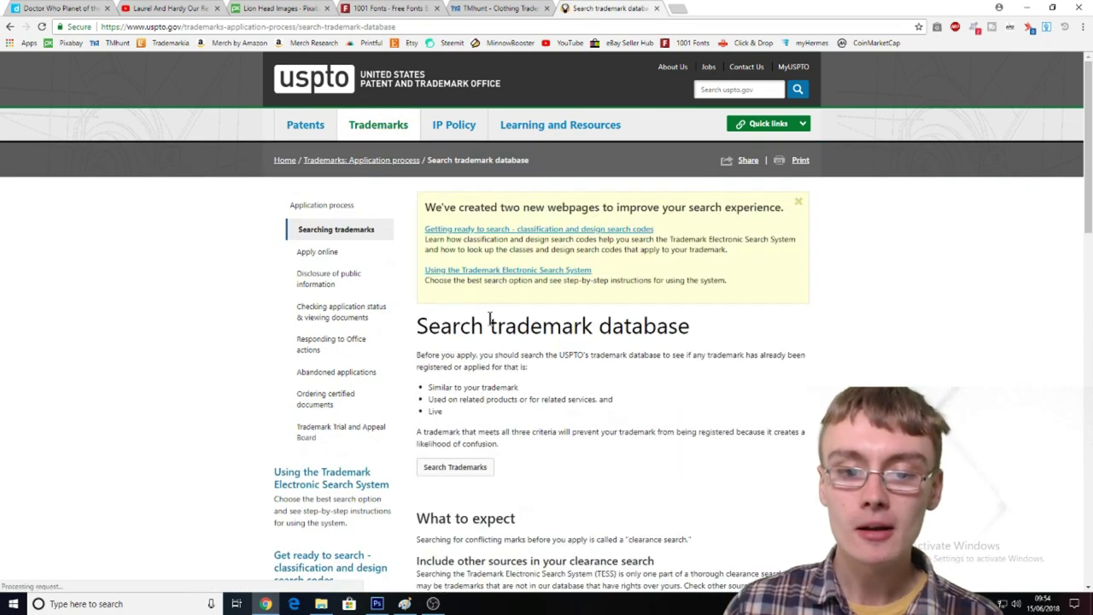
click(481, 465)
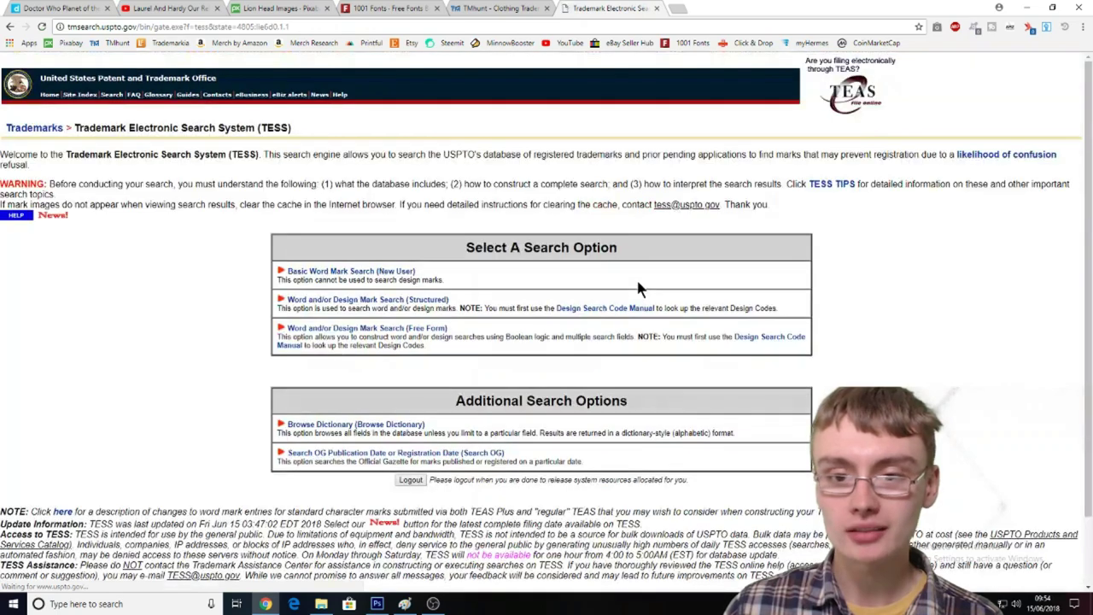
click(380, 272)
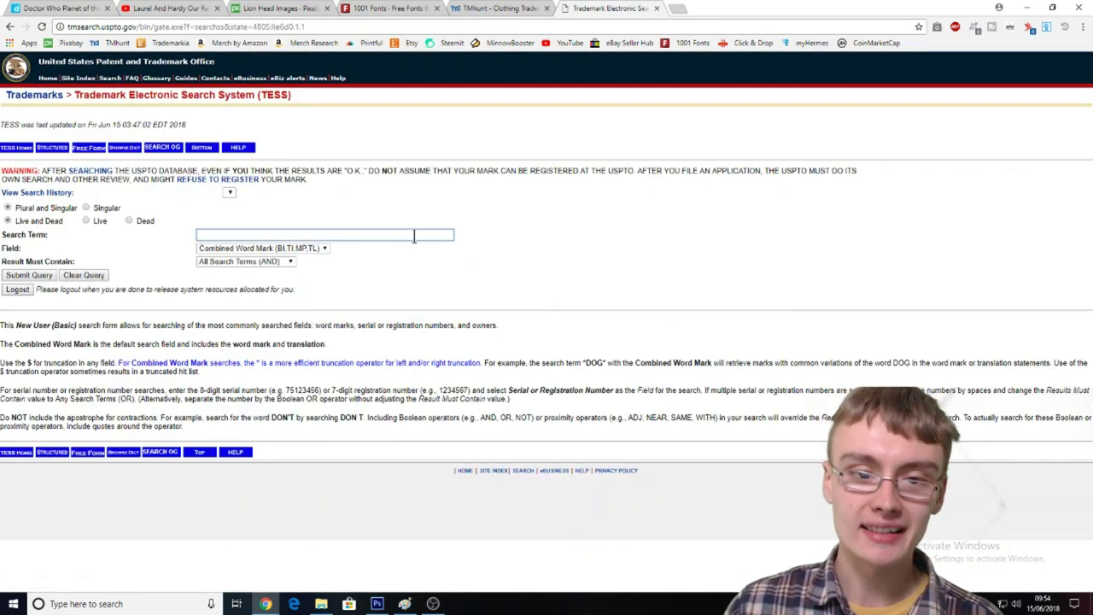
Search word marks for 'love always' and open the Abiding Love Adoptions record
click(414, 237)
text(love always)
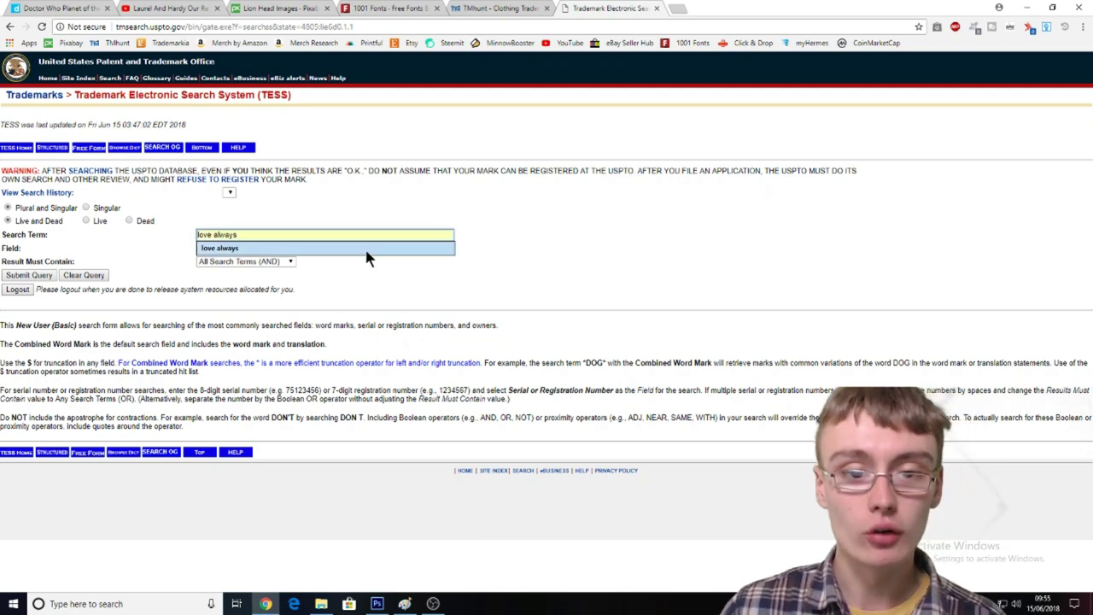
click(364, 248)
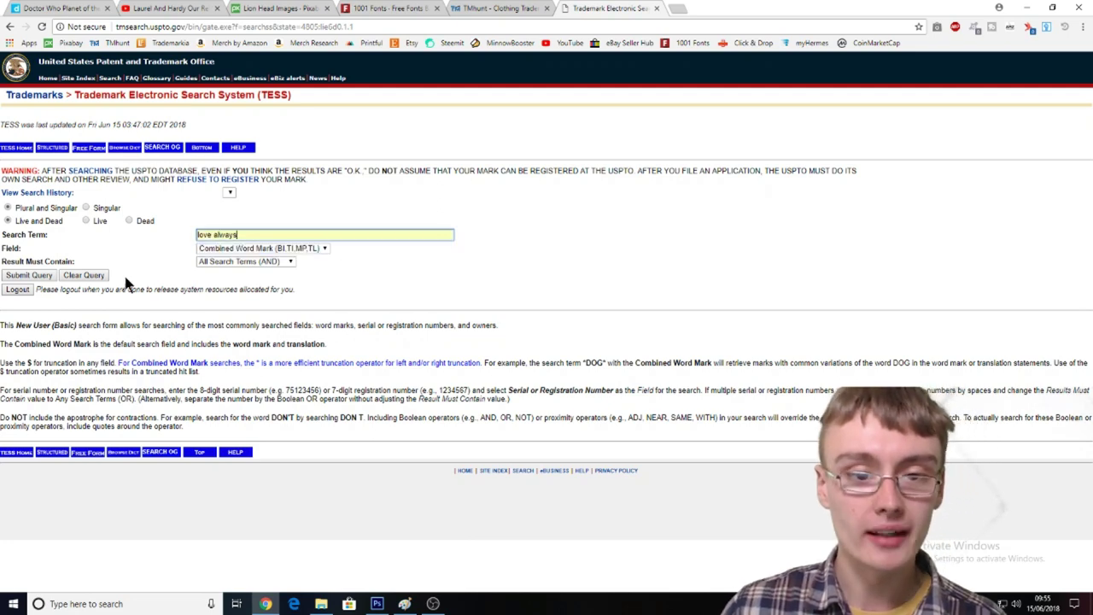
click(39, 276)
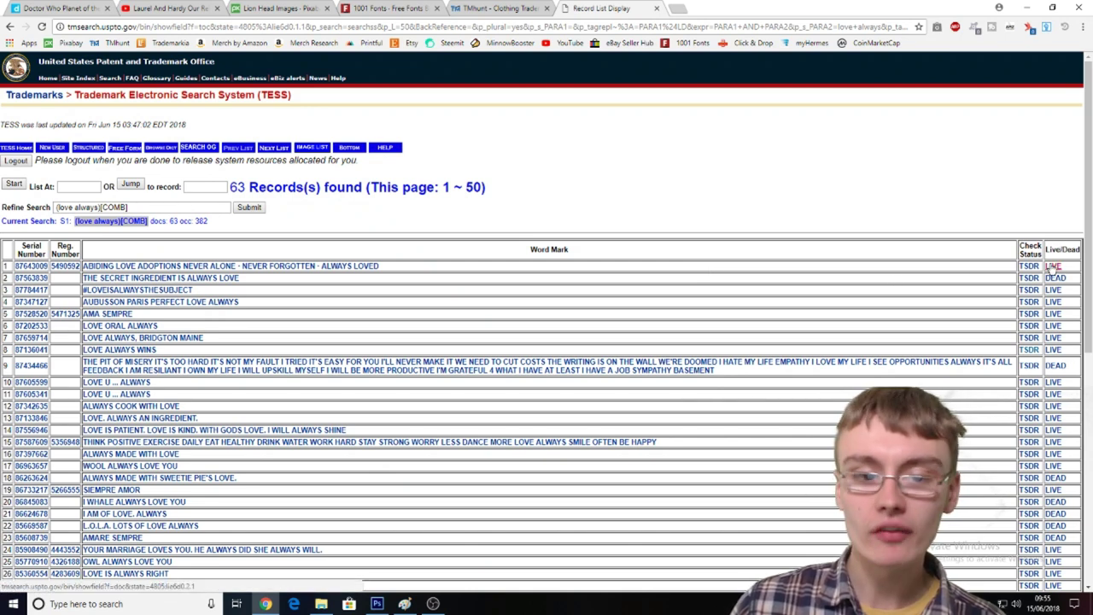
click(372, 267)
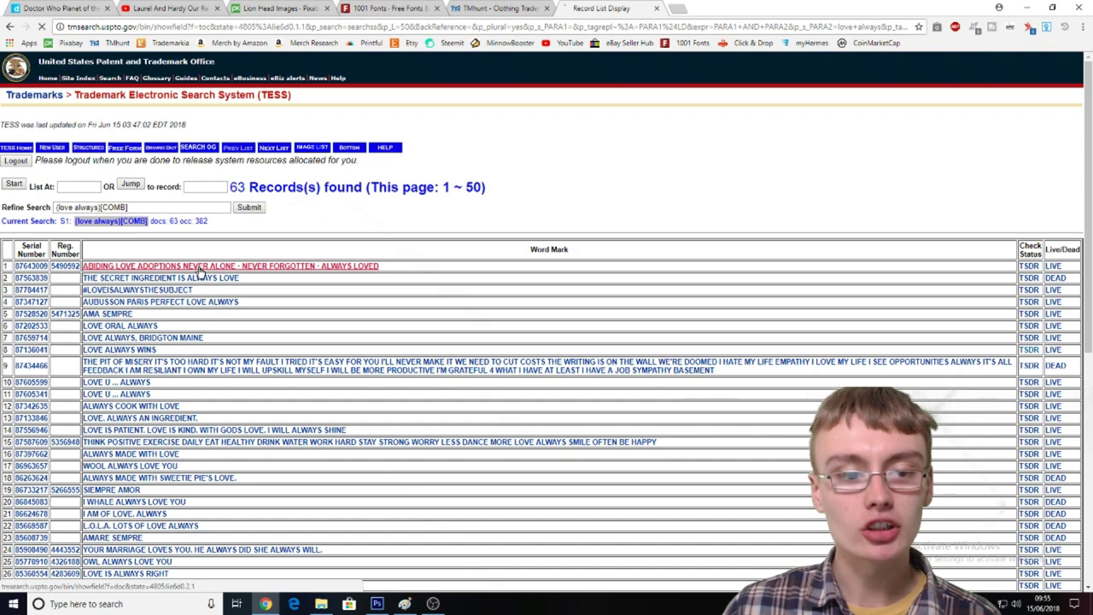
scroll(380, 273, down, 2)
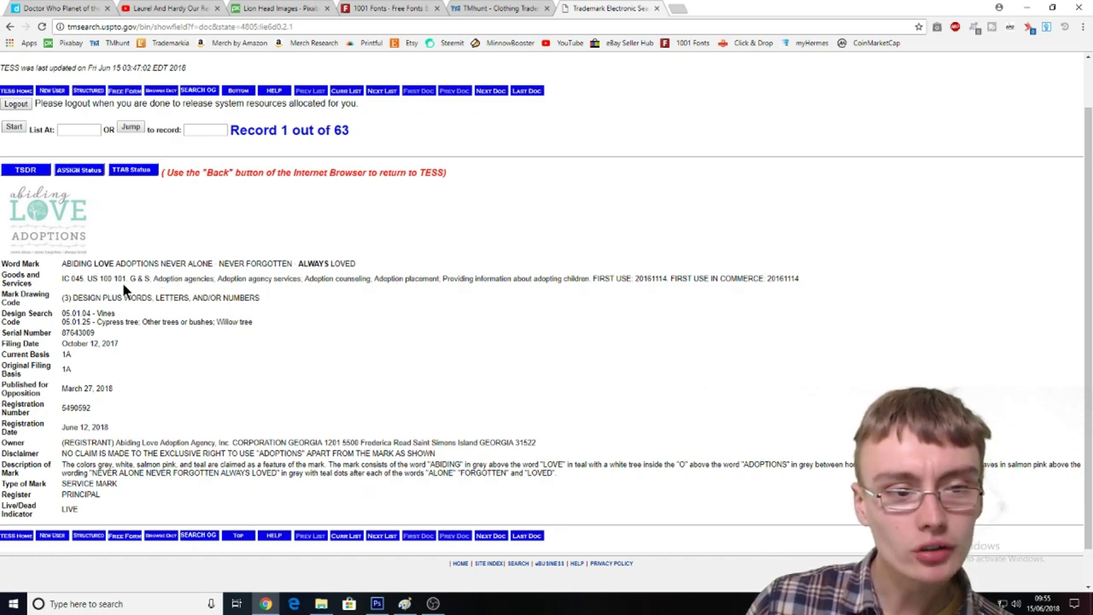
Highlight the adoption agency services, go back to the 63 results, then switch to 1001 Fonts
drag(155, 284, 298, 285)
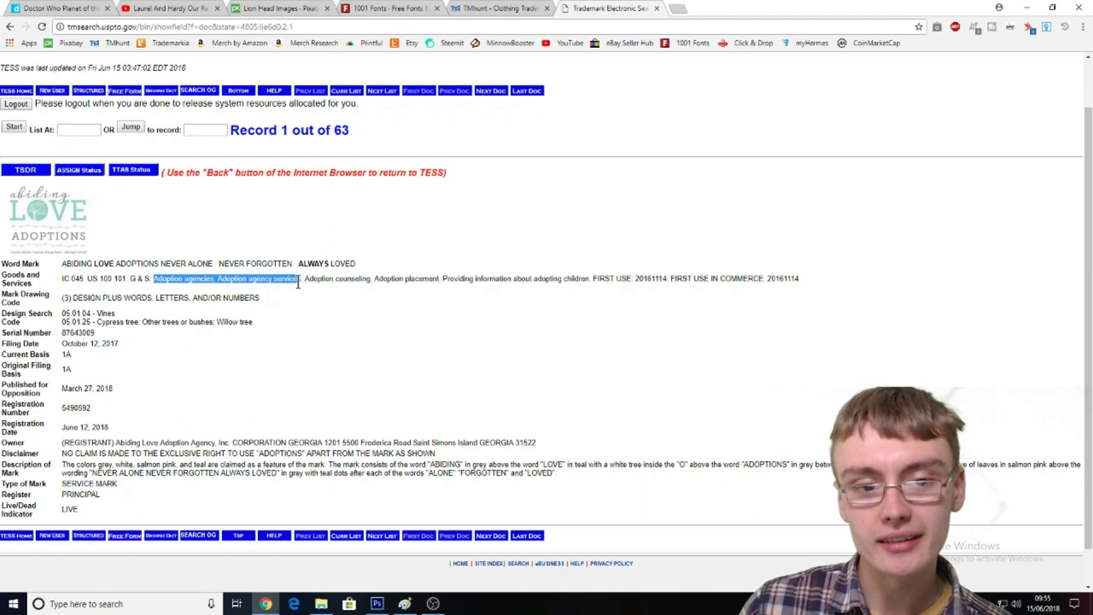
click(395, 287)
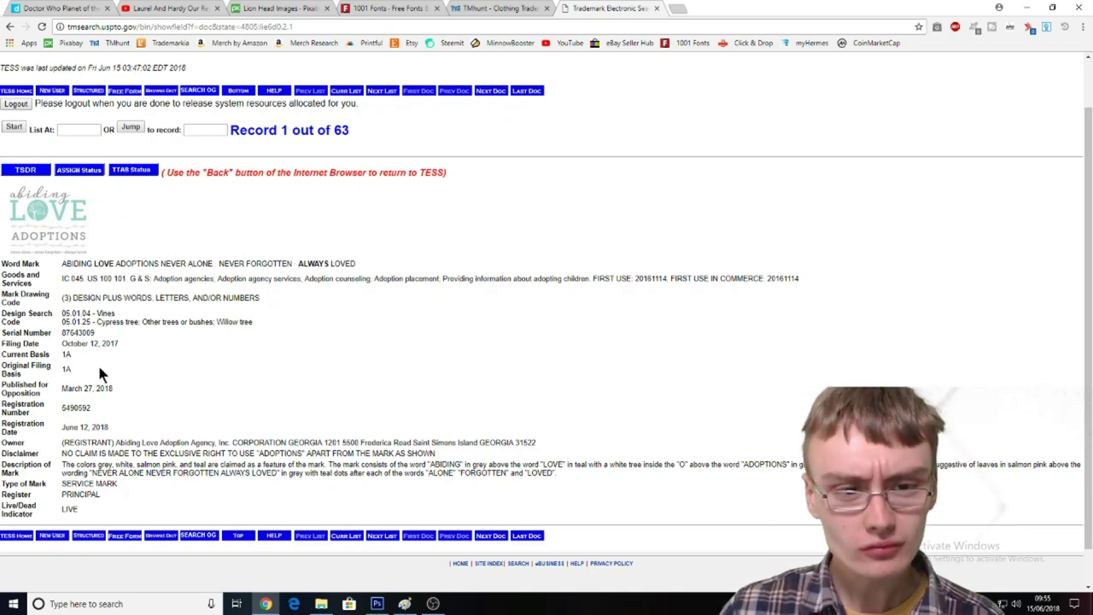
click(10, 27)
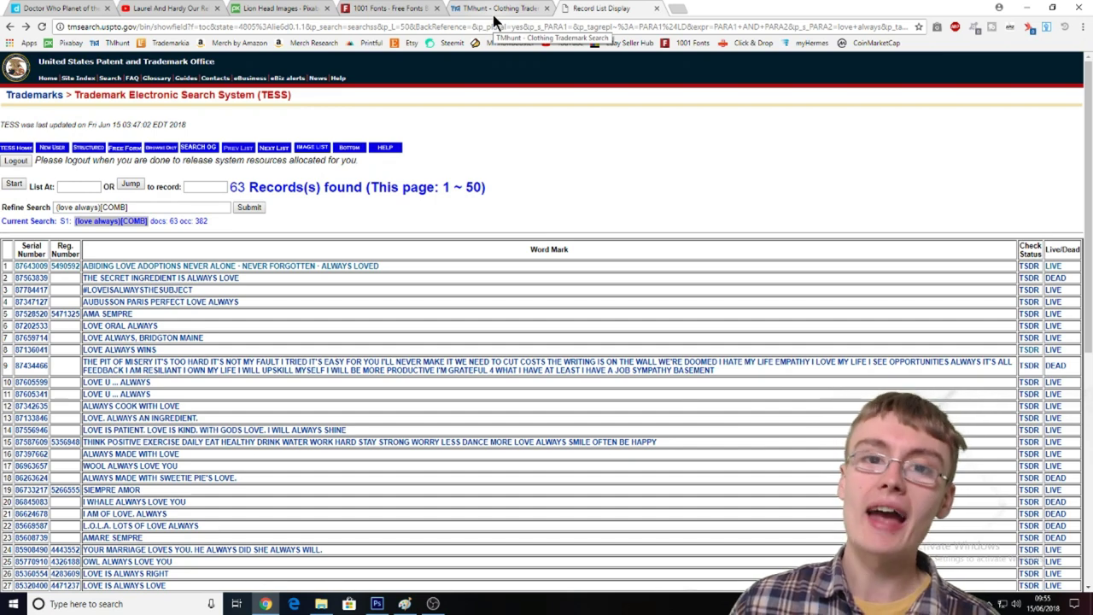
click(386, 7)
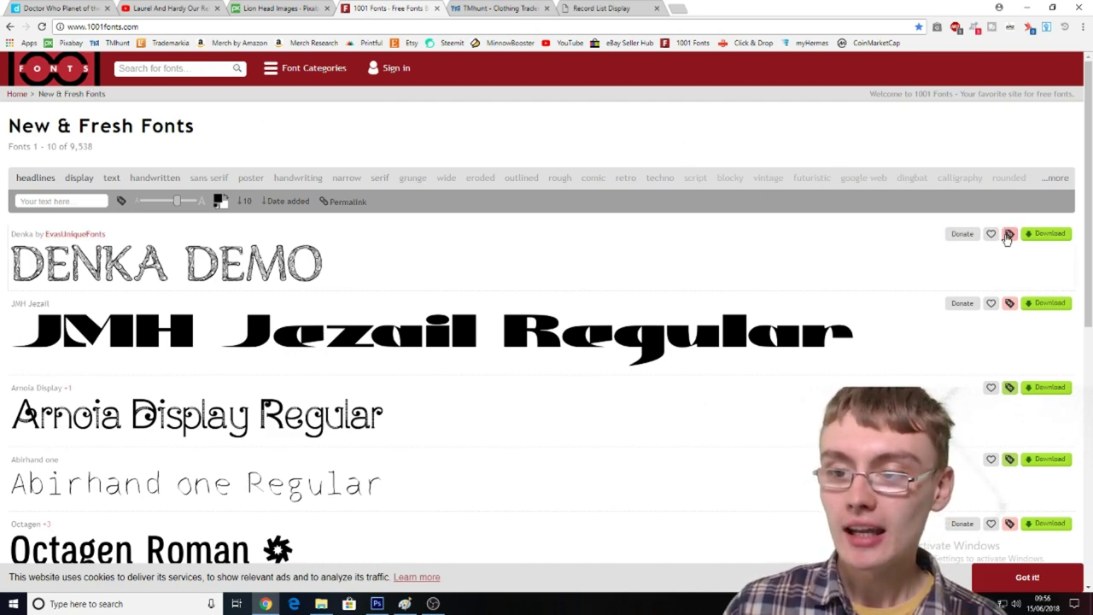
mouse_move(1009, 243)
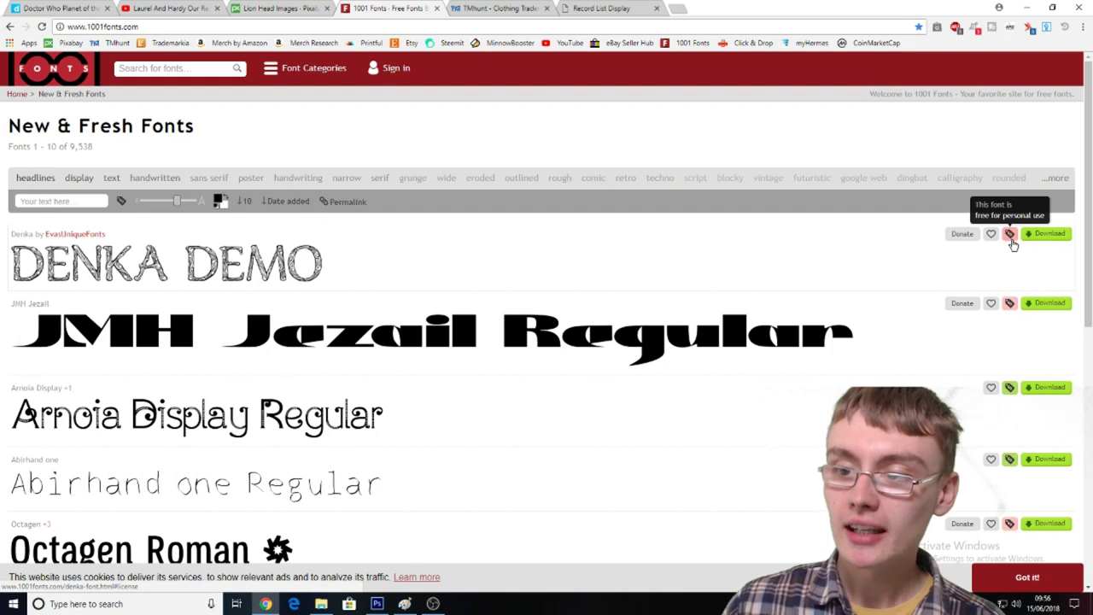
mouse_move(1009, 310)
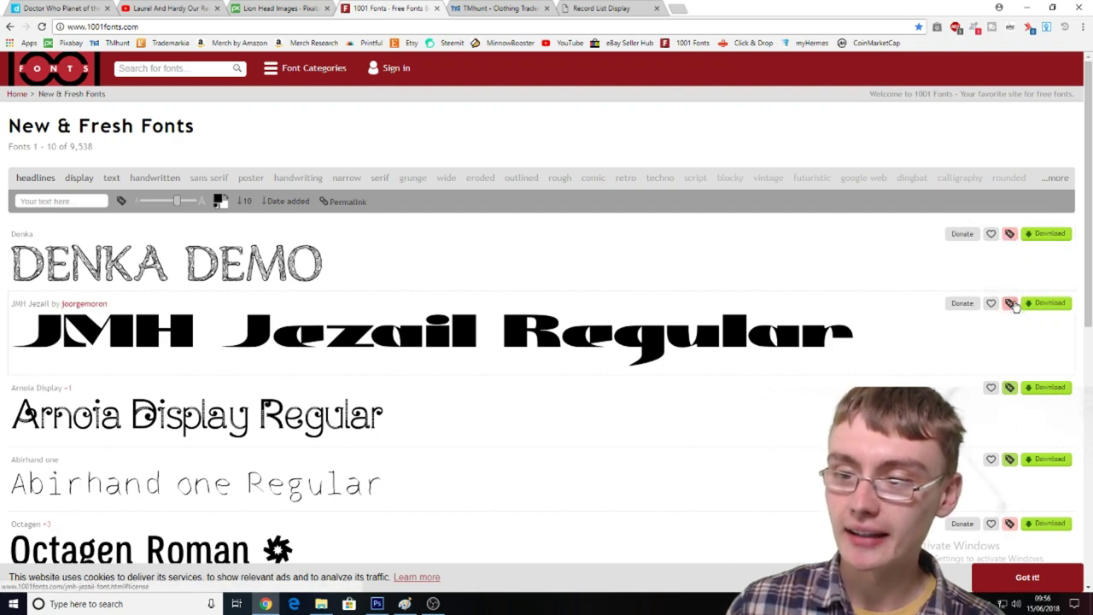
scroll(1012, 295, down, 2)
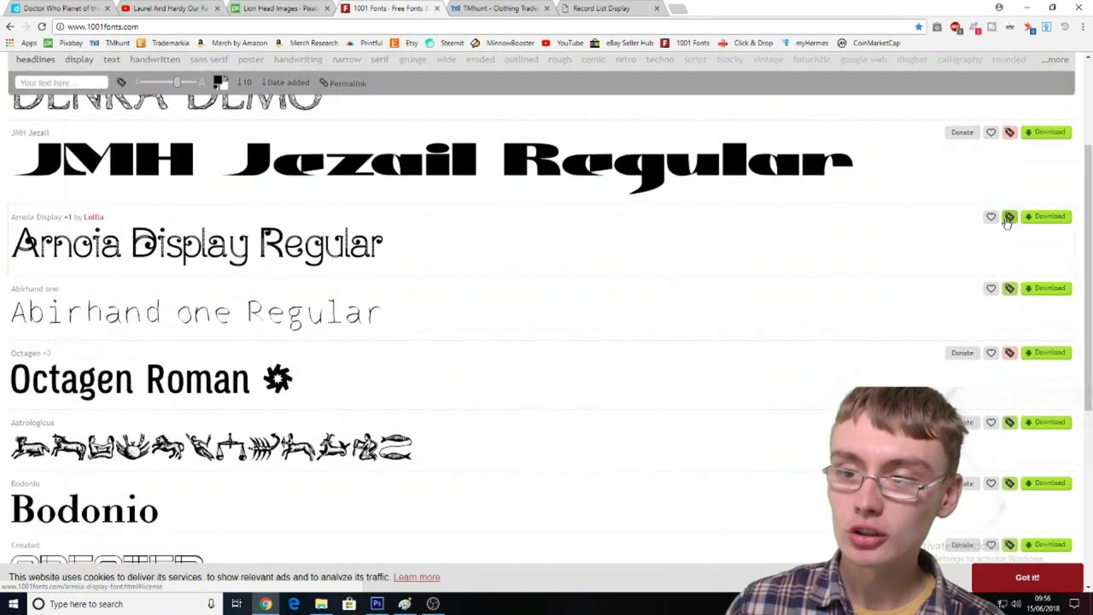
scroll(1006, 214, up, 2)
mouse_move(1012, 188)
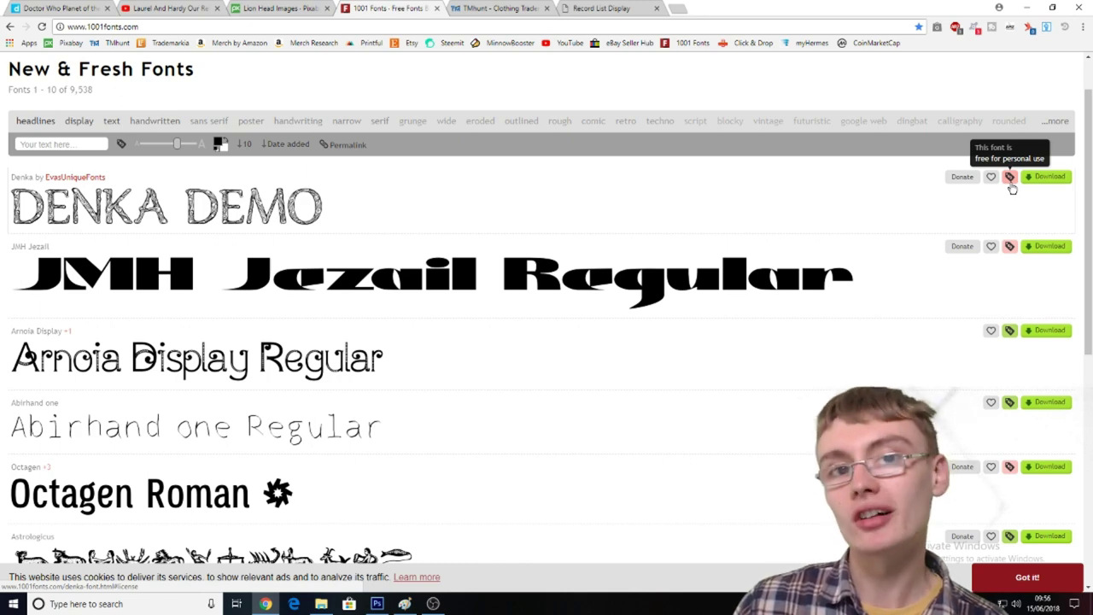
mouse_move(1011, 331)
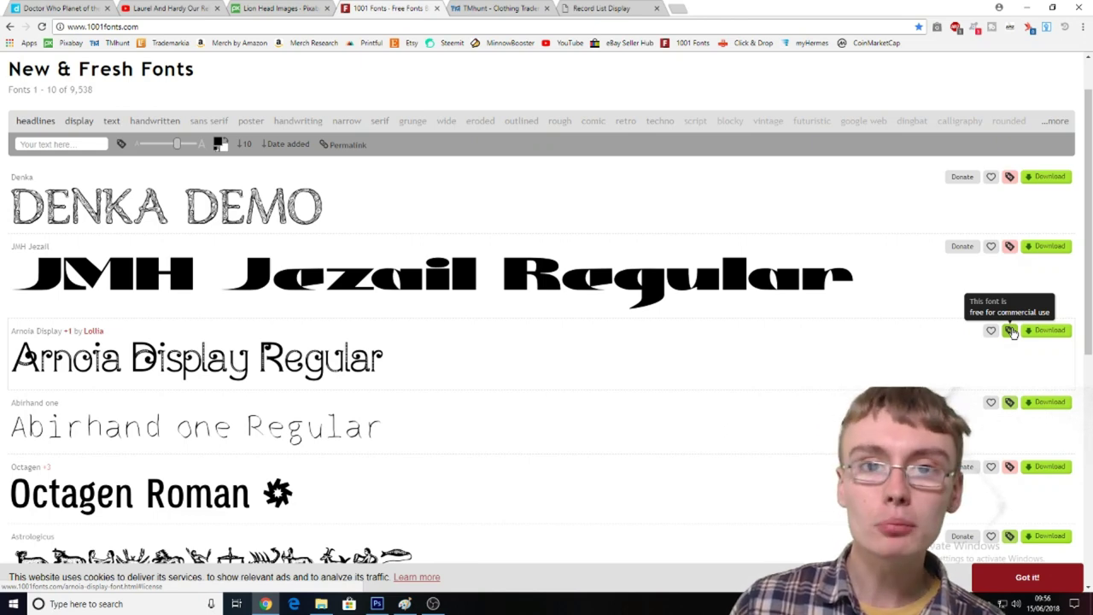
click(1010, 248)
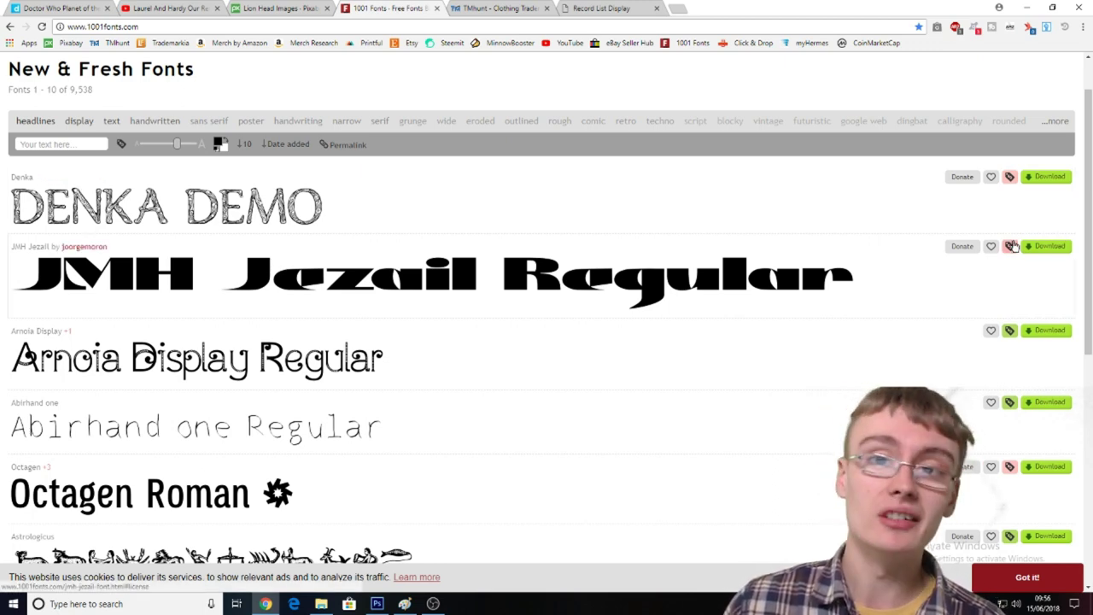
mouse_move(1013, 246)
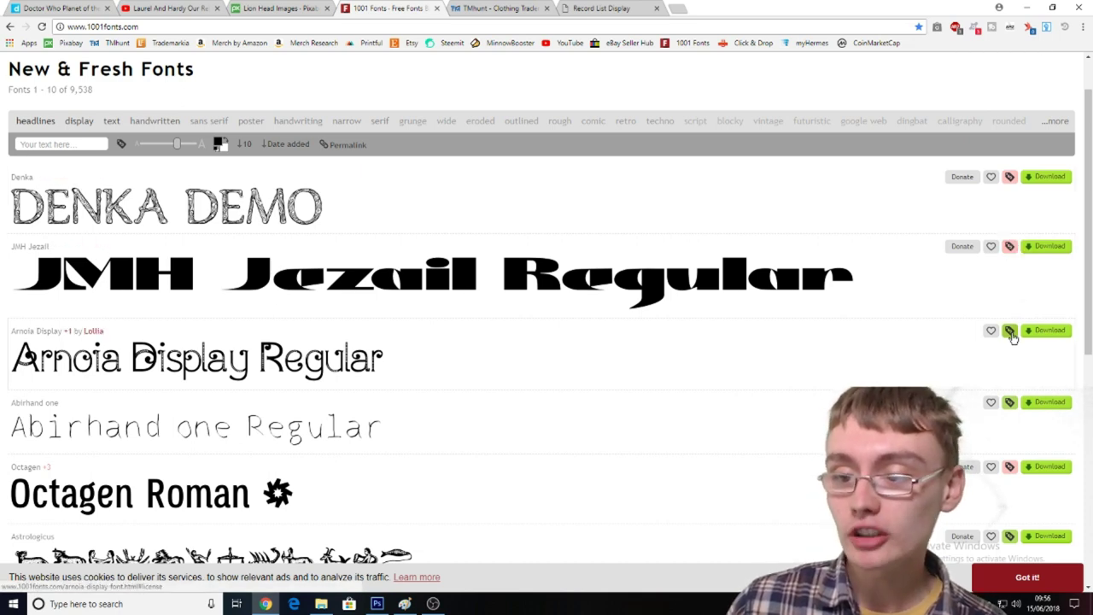
mouse_move(1013, 335)
scroll(599, 337, up, 1)
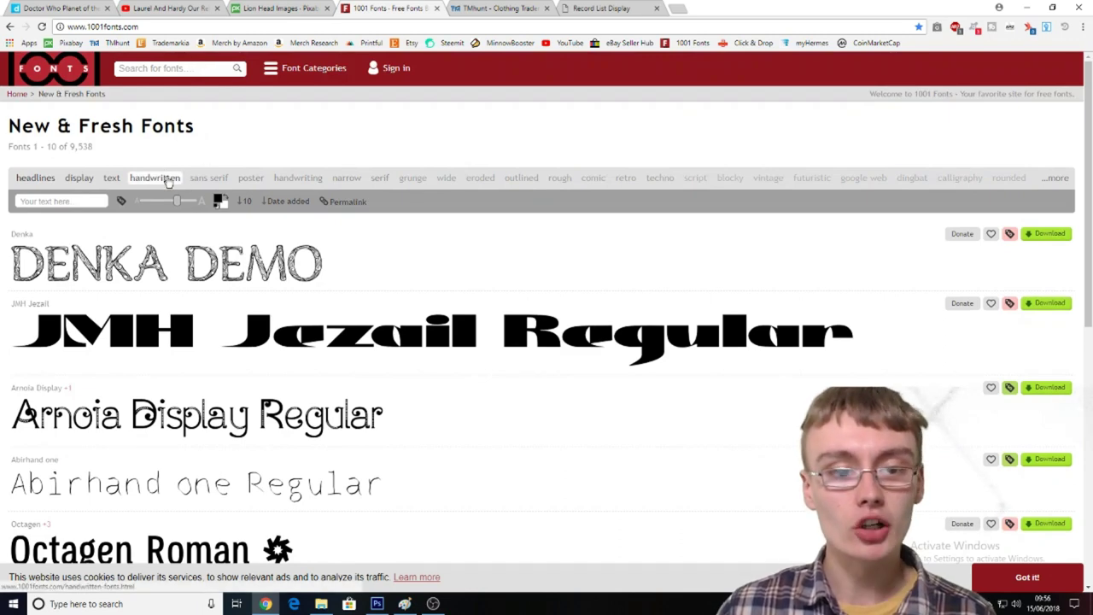
Try the handwritten and formal font filters, remove them, and show the 559 futuristic fonts
click(169, 179)
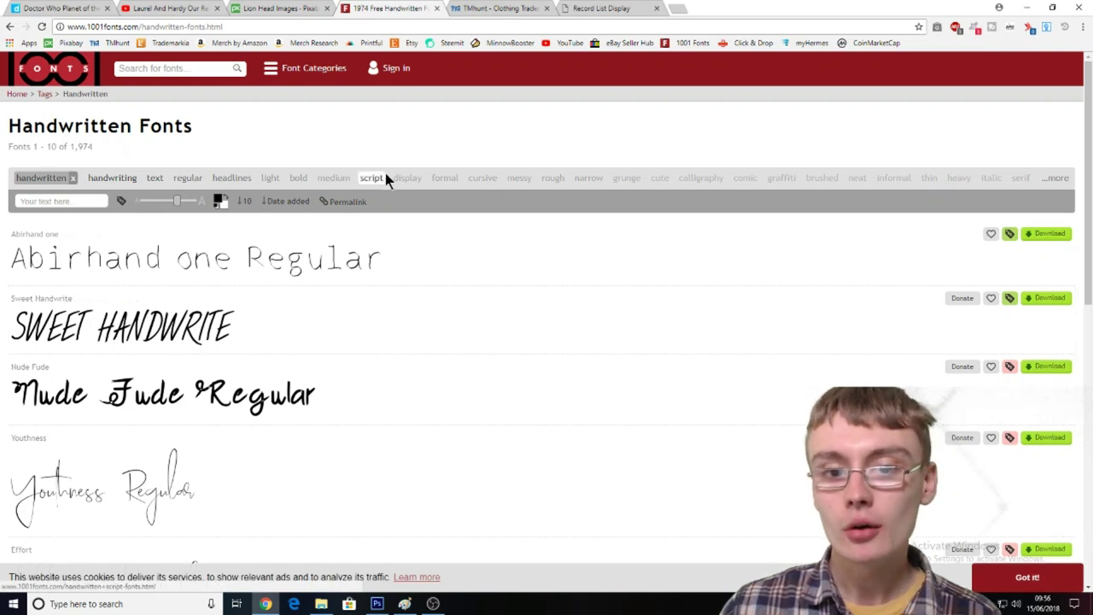
click(446, 177)
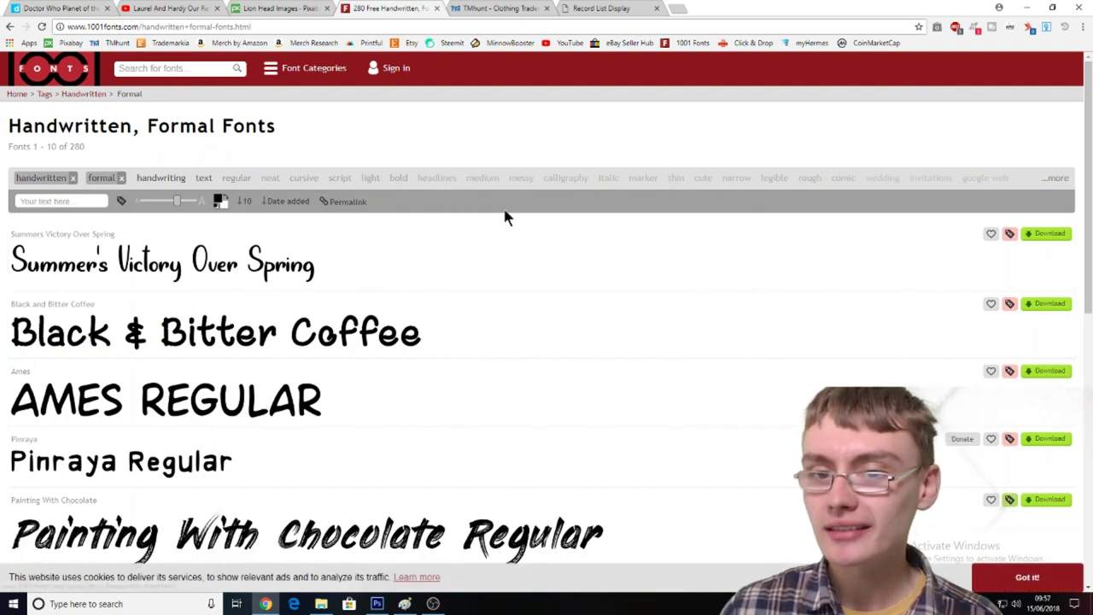
click(117, 177)
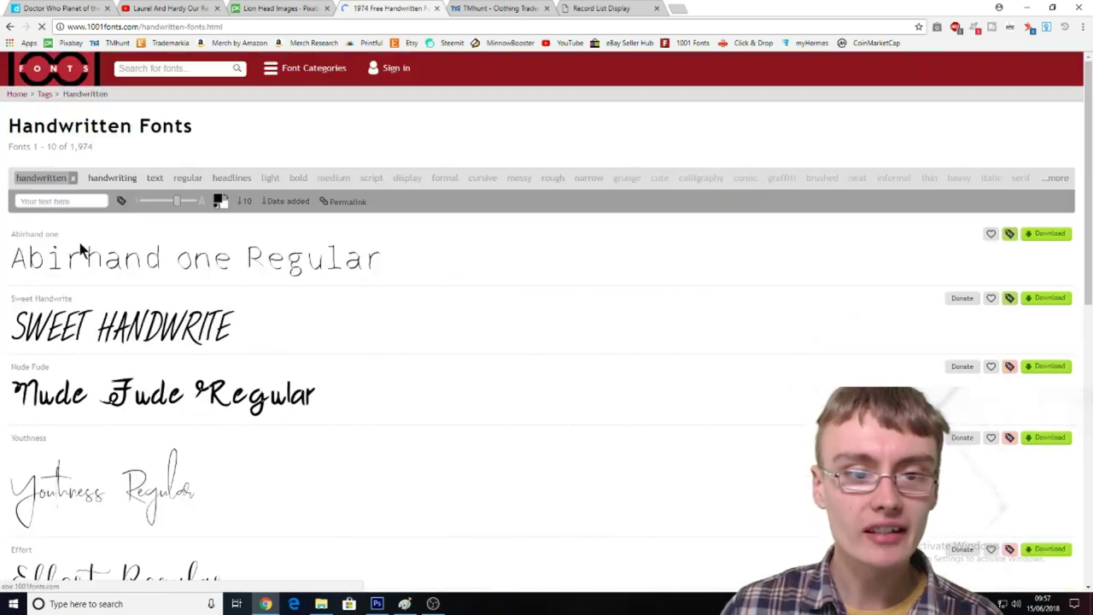
click(73, 178)
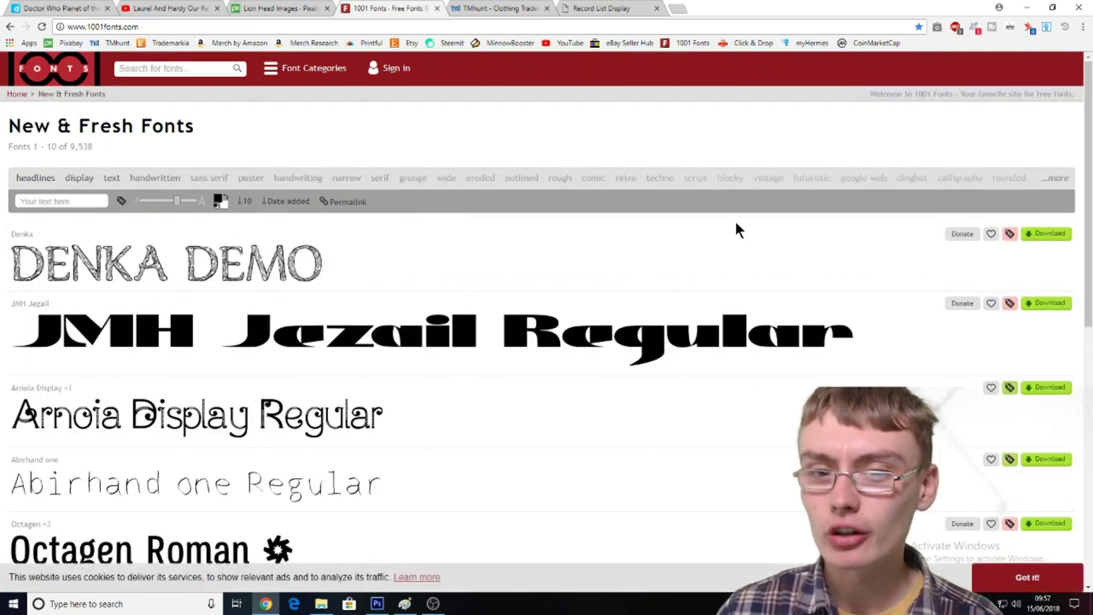
click(806, 183)
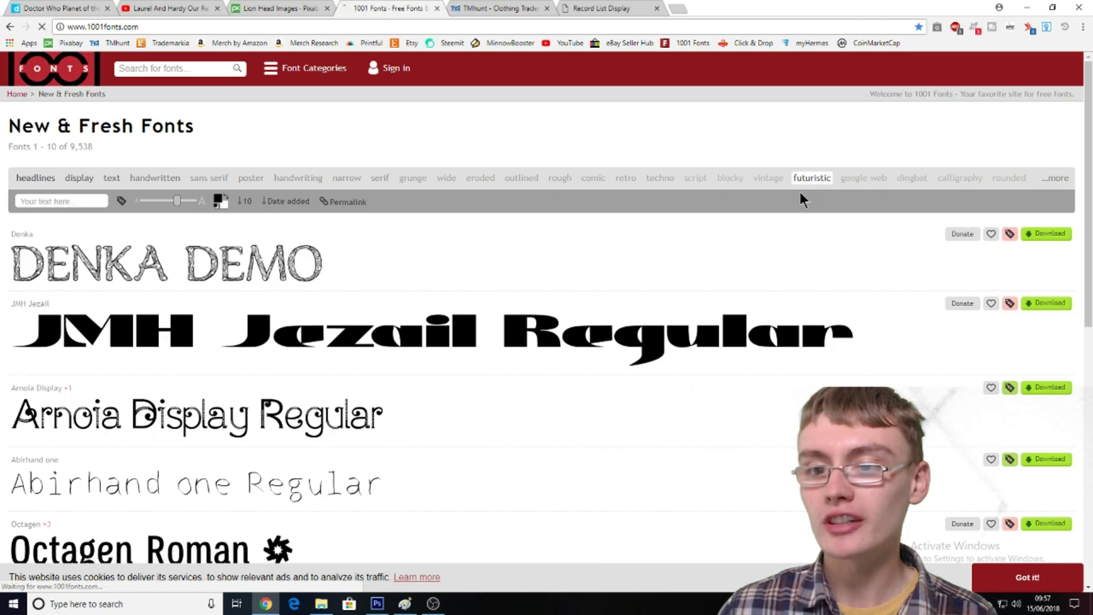
scroll(271, 293, down, 3)
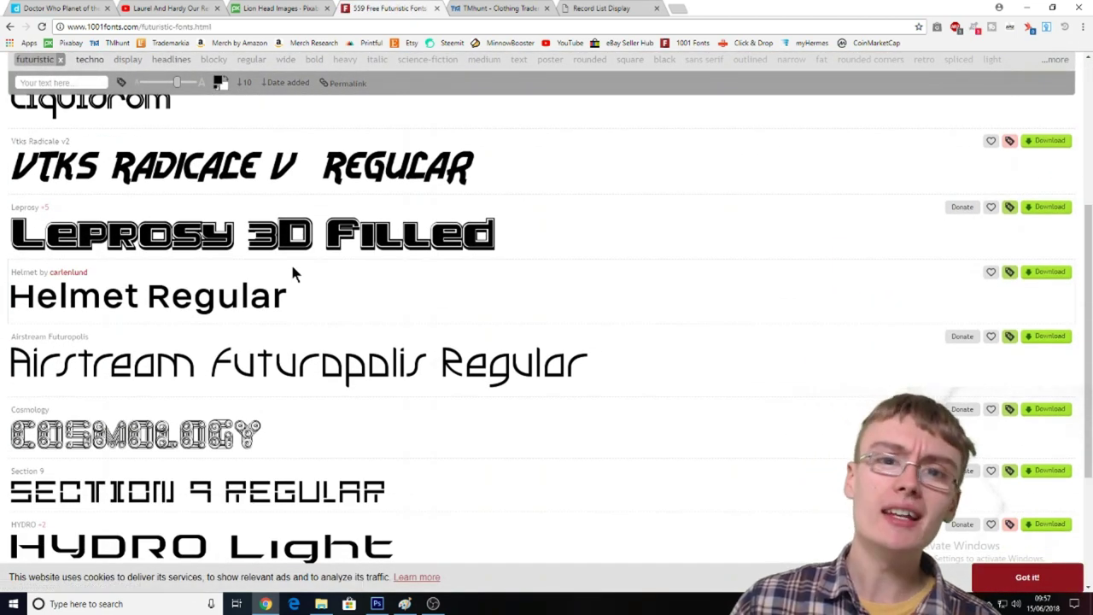
scroll(293, 273, up, 2)
click(293, 8)
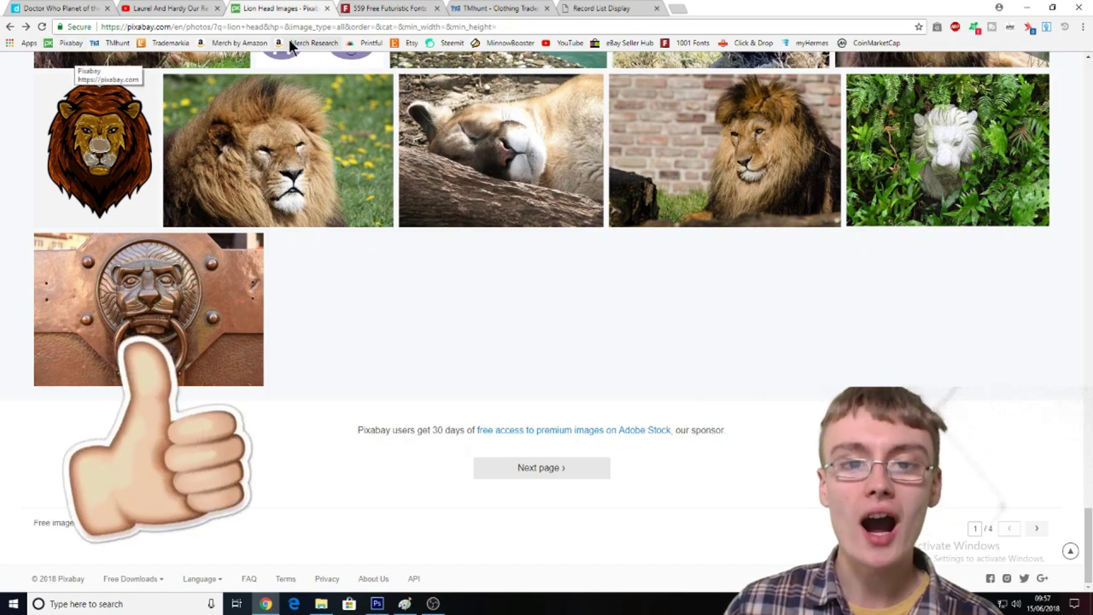
Scroll through Pixabay's lion head results, then return to the 1001 Fonts futuristic list
scroll(626, 175, up, 7)
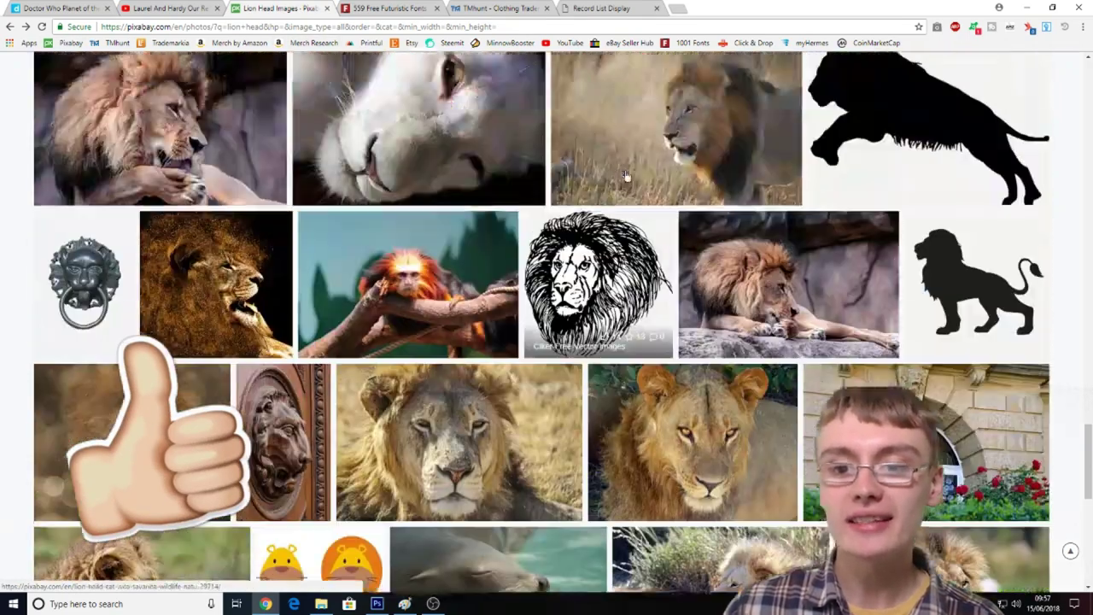
scroll(627, 175, up, 6)
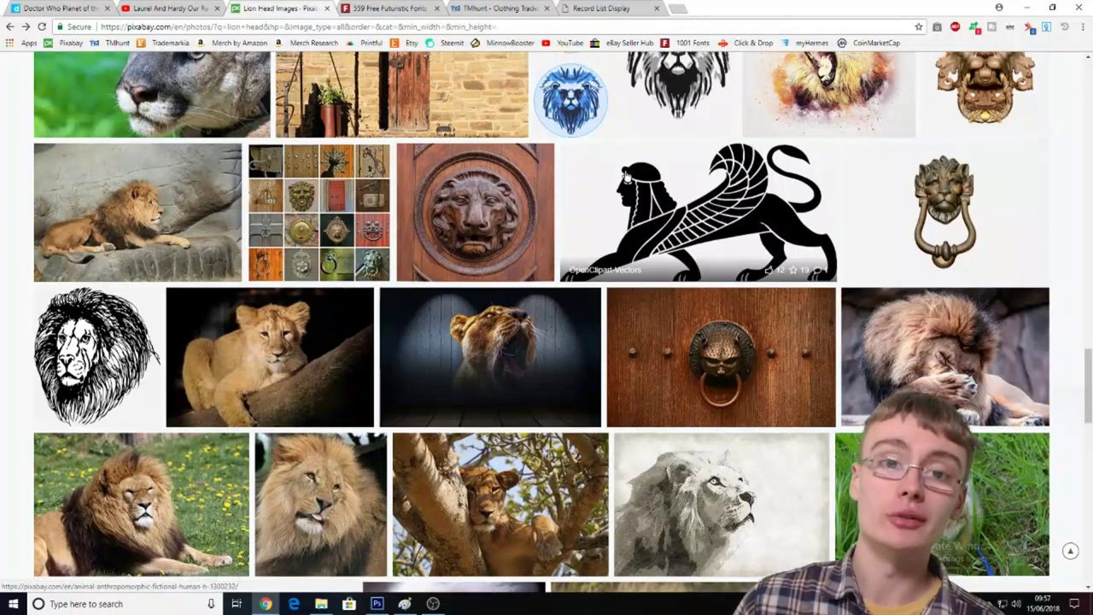
scroll(626, 175, up, 5)
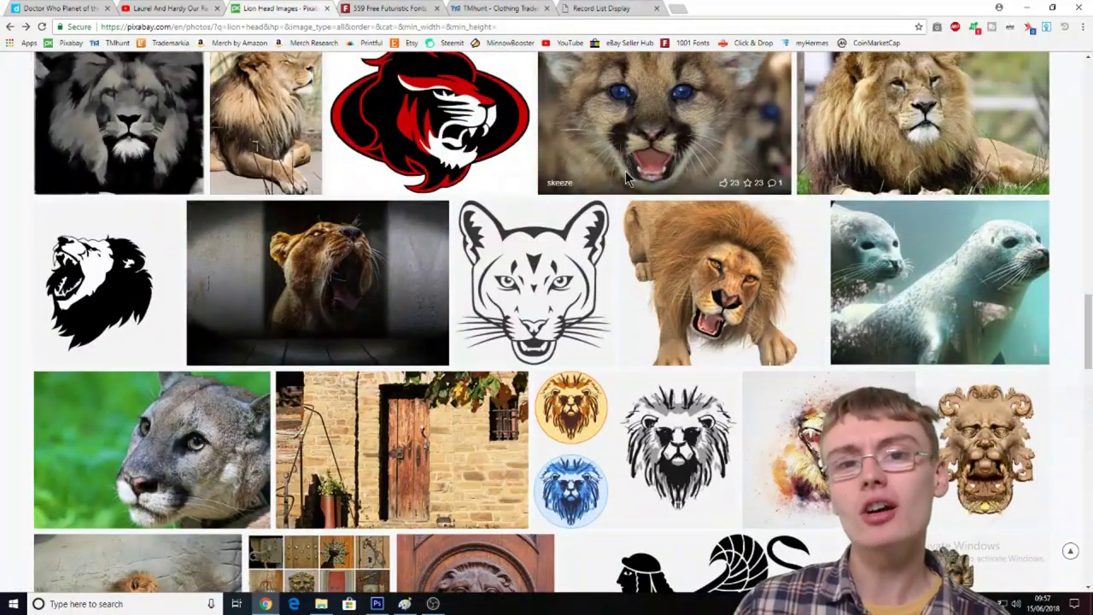
scroll(625, 175, up, 5)
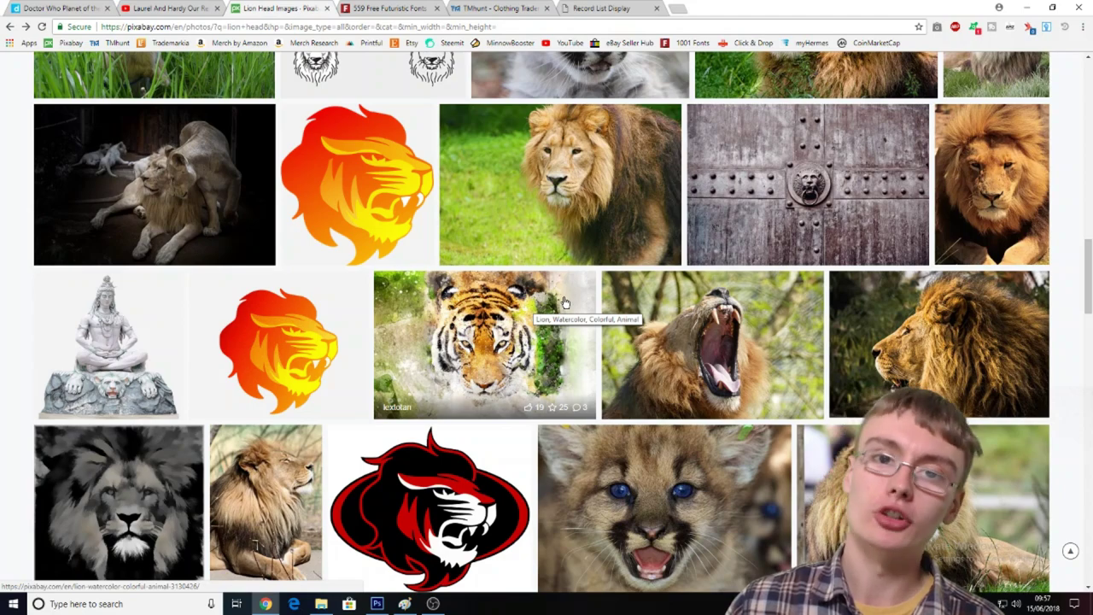
scroll(563, 304, up, 5)
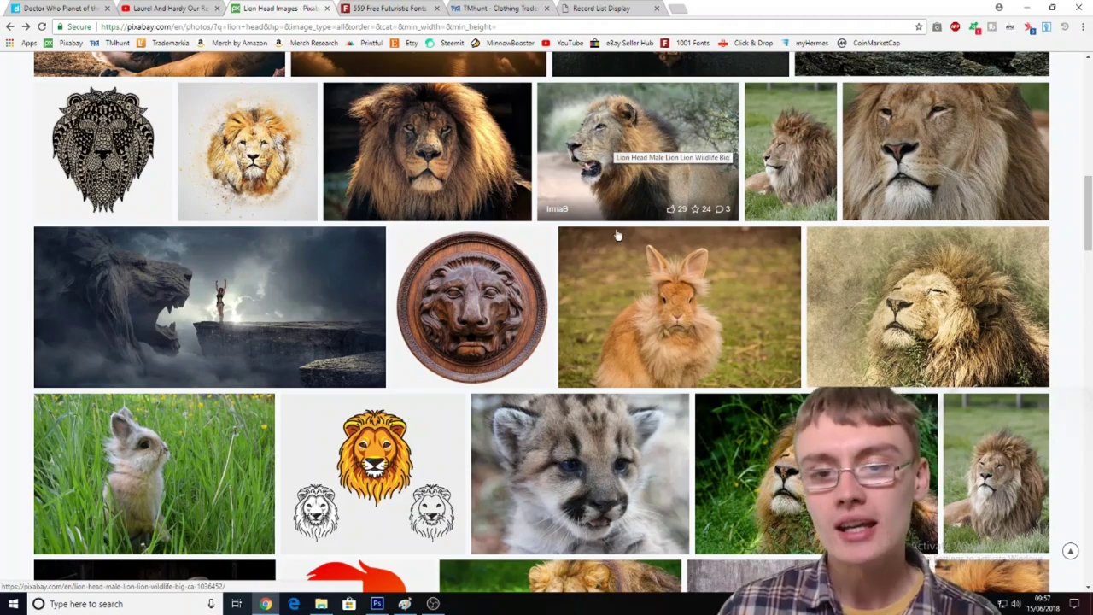
scroll(618, 237, down, 2)
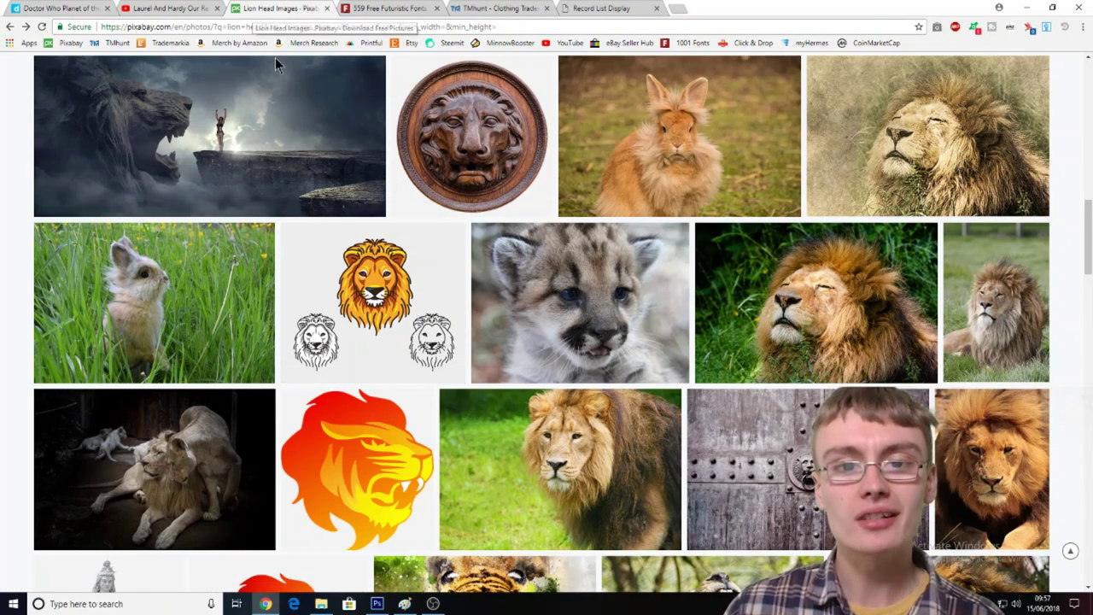
click(368, 10)
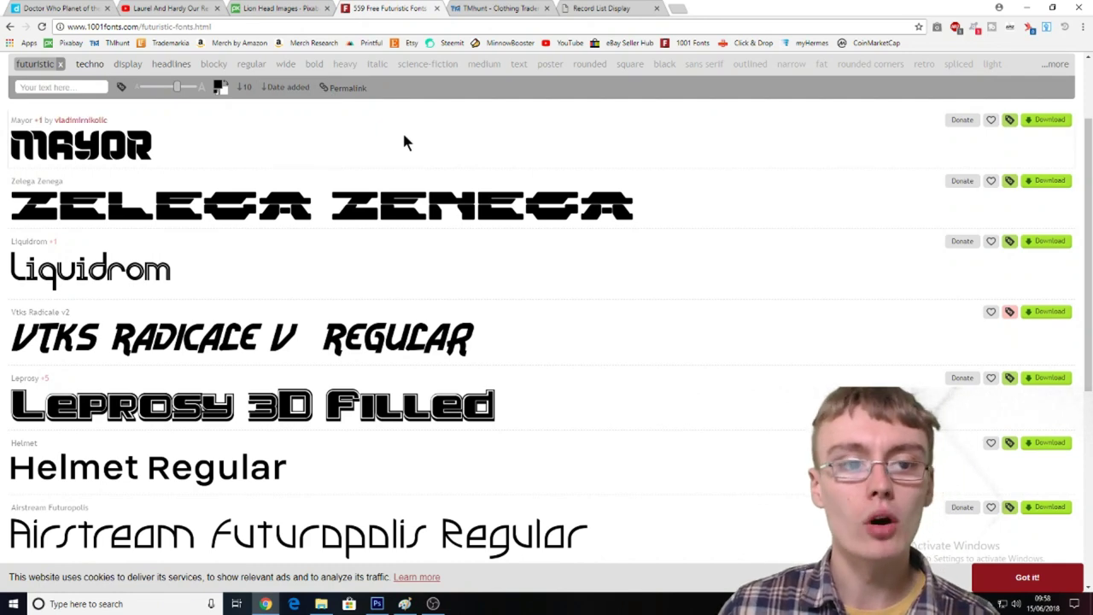
Search 1001 Fonts for 'waver', finding the single Waver font
scroll(368, 136, up, 2)
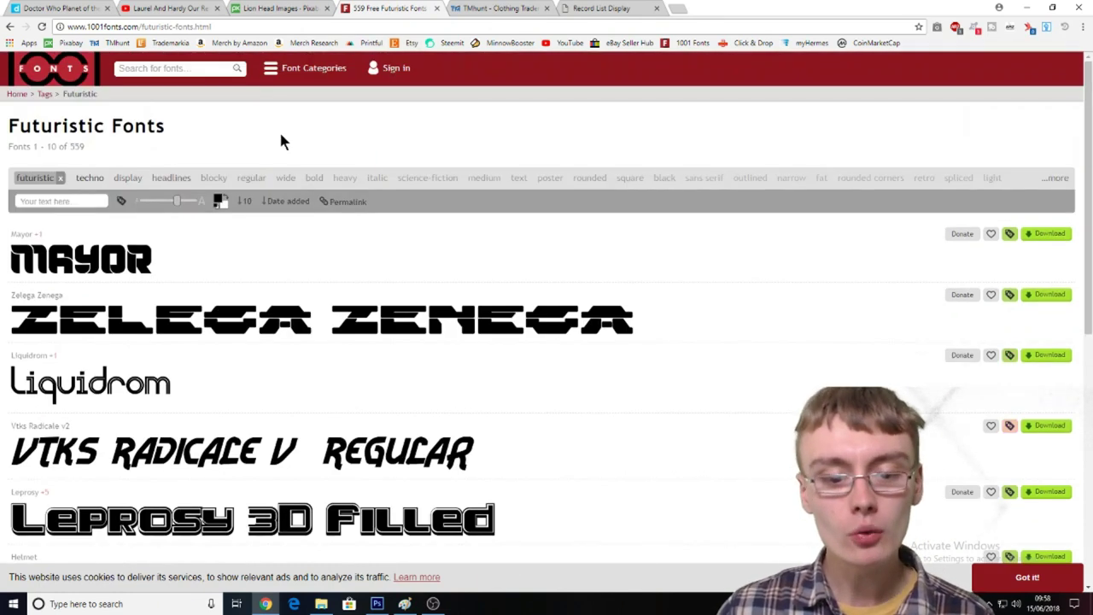
click(209, 70)
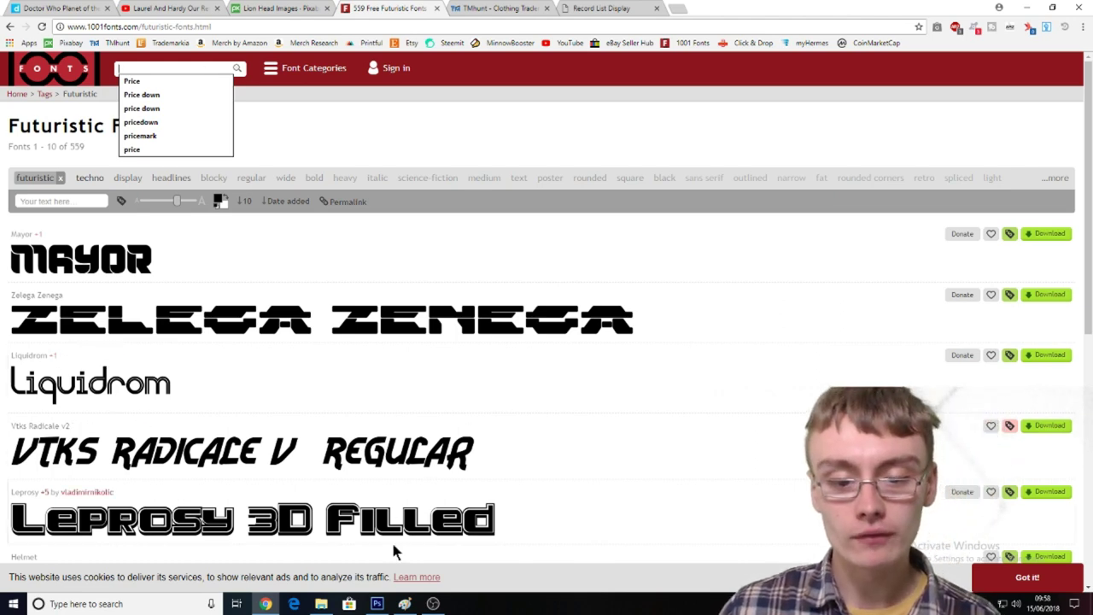
click(376, 603)
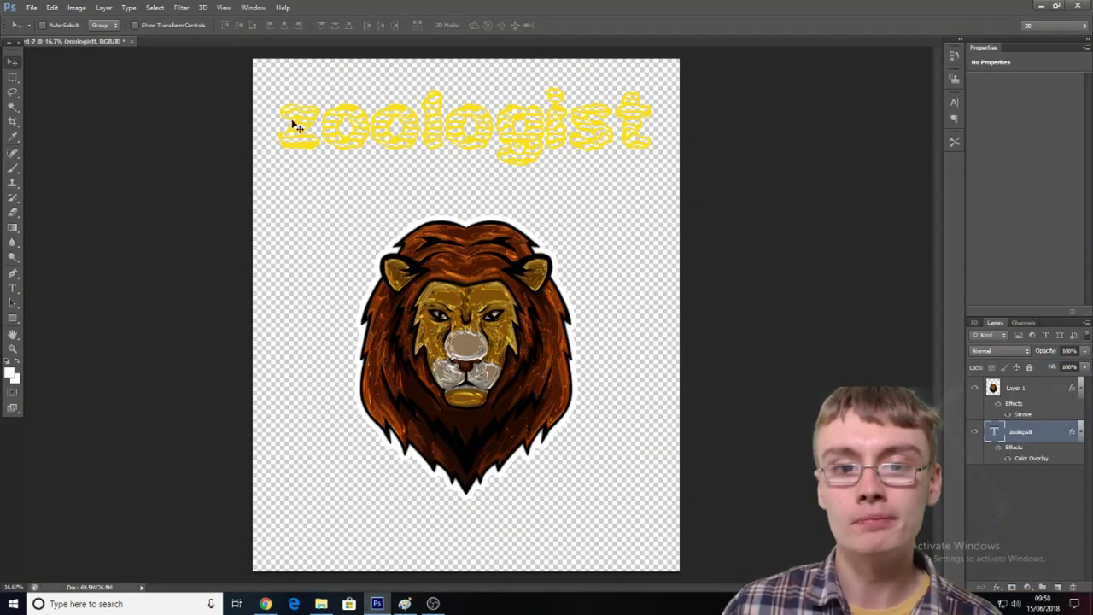
click(266, 604)
text(waver)
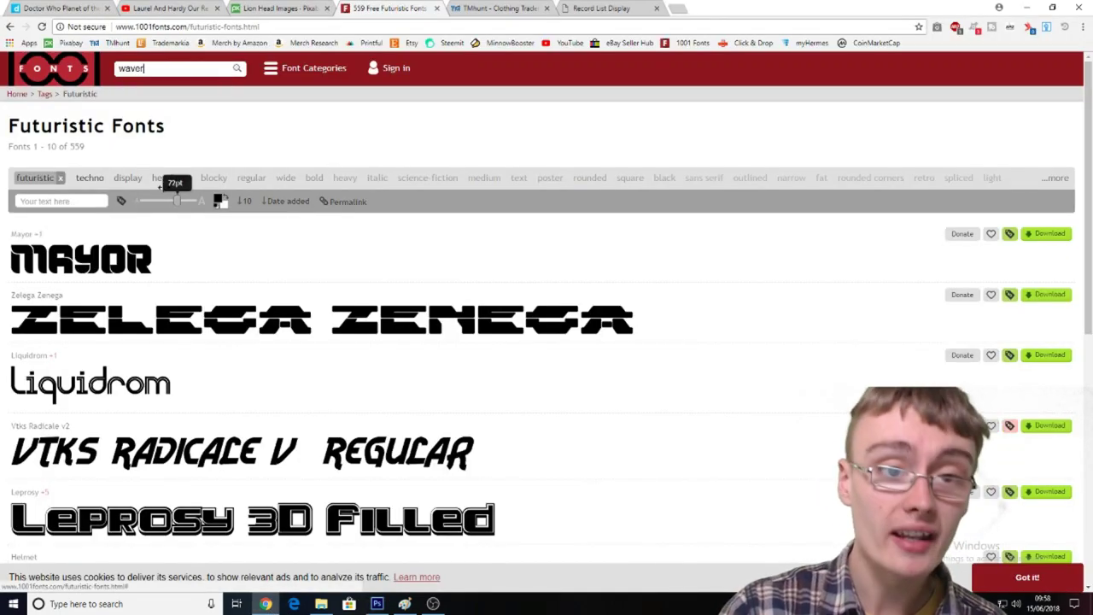
key(Return)
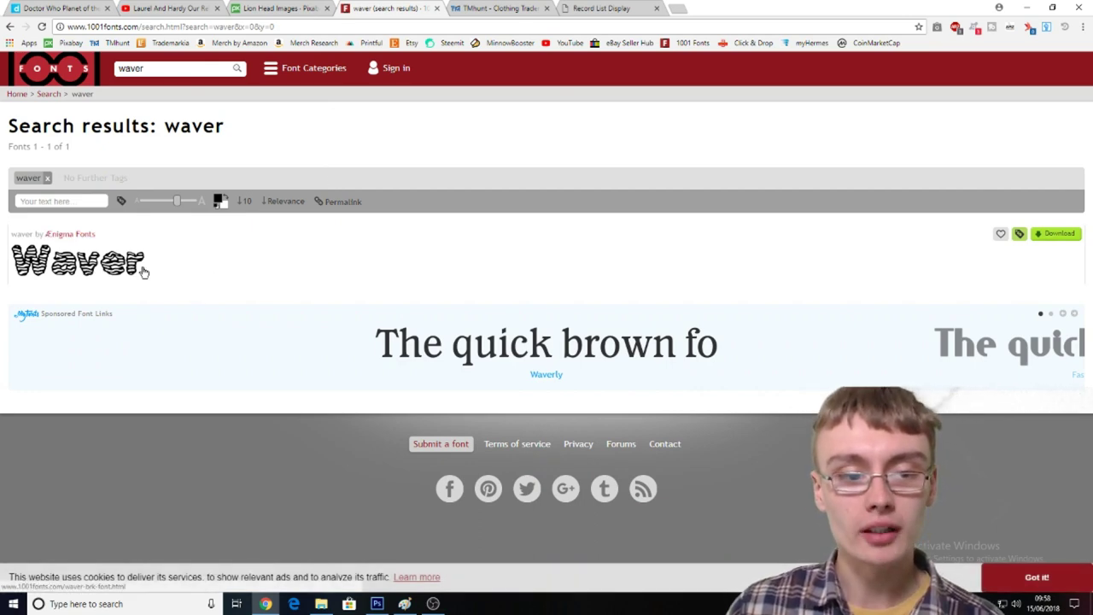
Nudge the yellow zoologist title slightly down, then bring up File Explorer's waver results
click(378, 605)
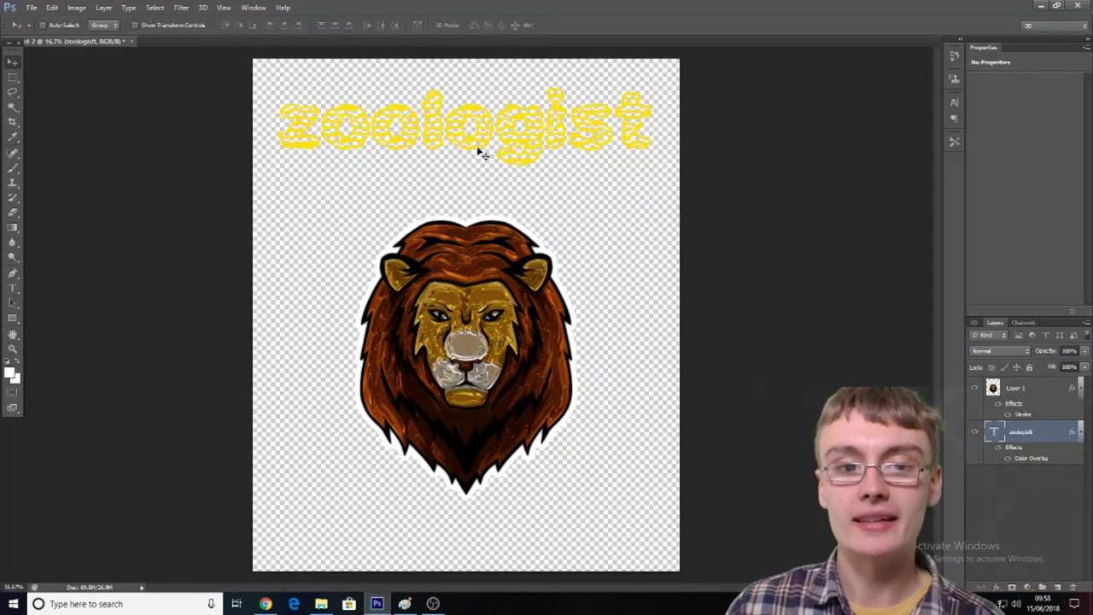
drag(516, 149, 509, 171)
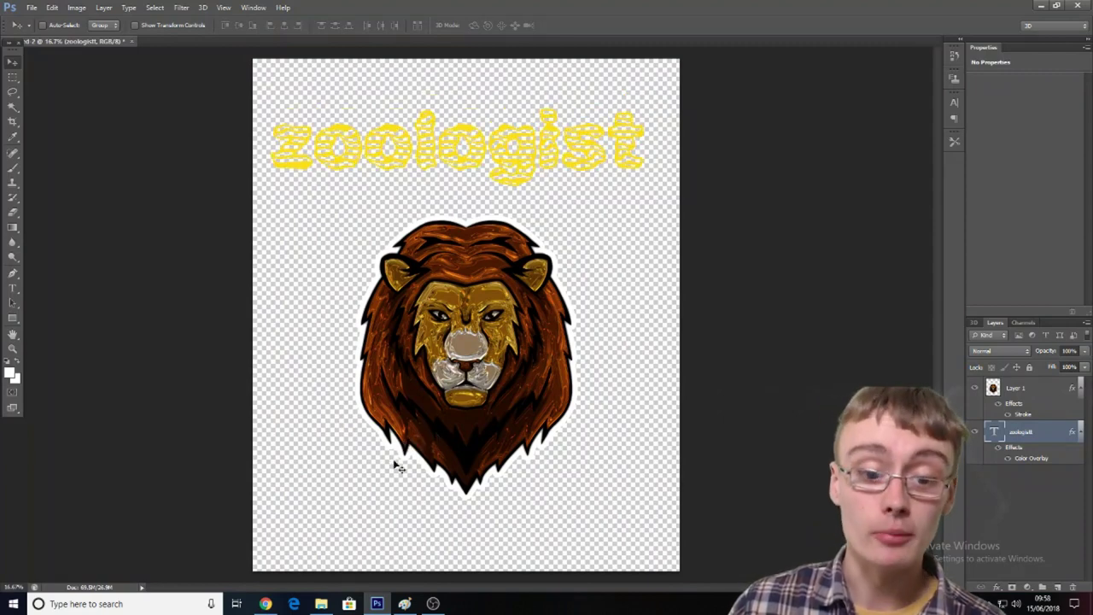
click(266, 604)
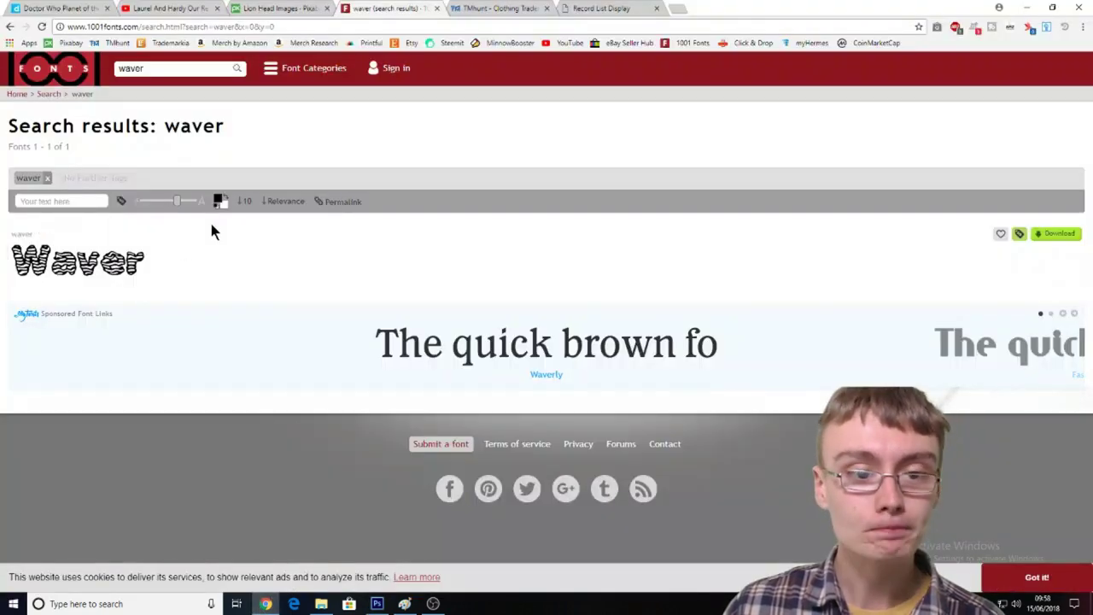
mouse_move(1020, 241)
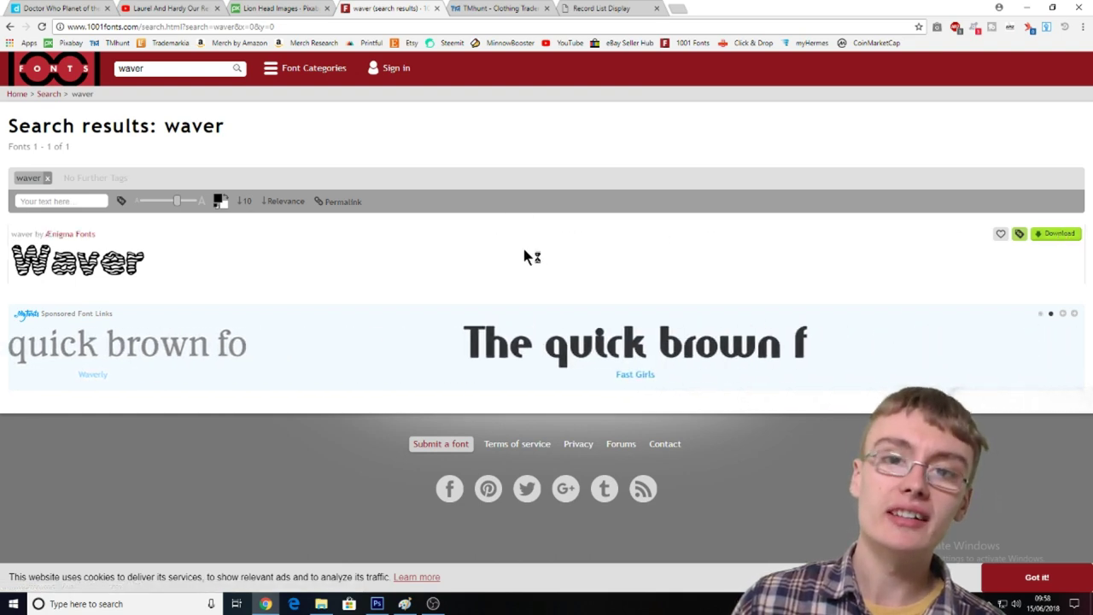
click(321, 603)
Move the File Explorer window up and left and focus the waver search
drag(683, 195, 617, 147)
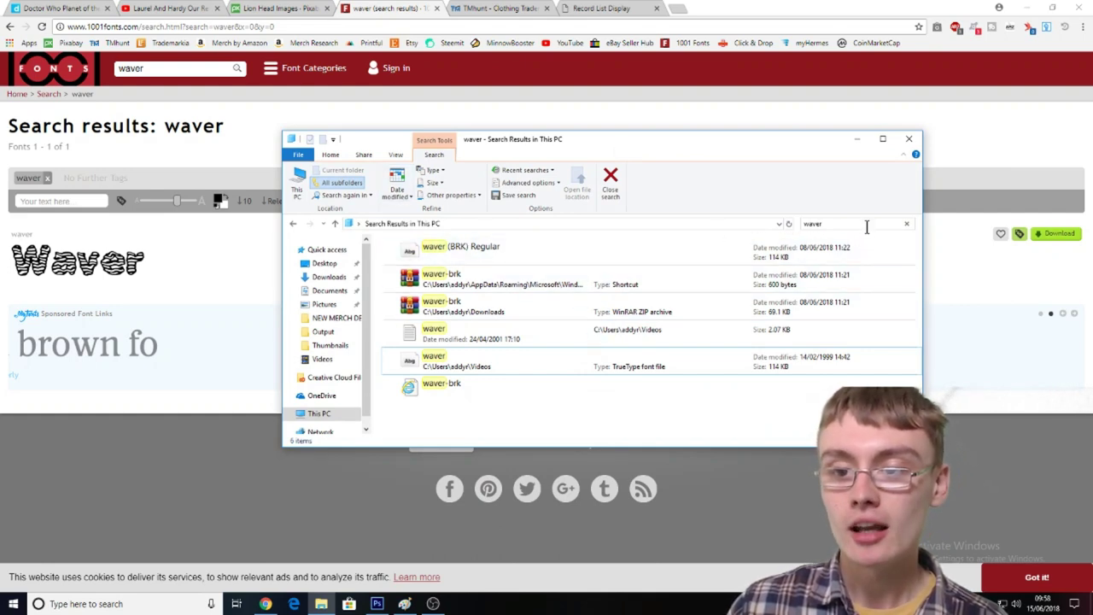
click(807, 223)
click(830, 223)
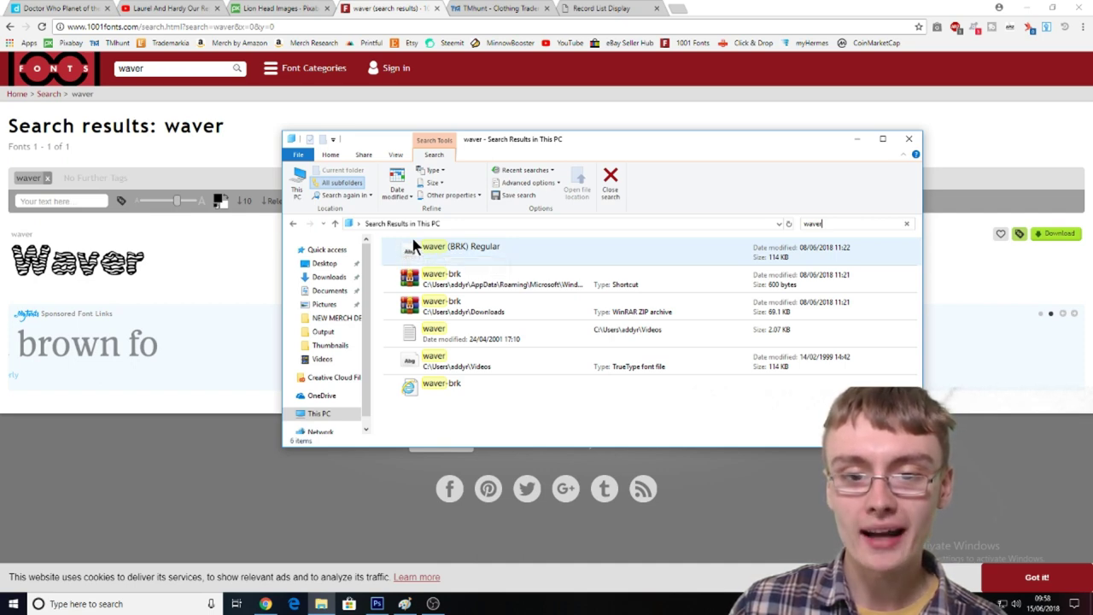
Inspect context menus for the waver (BRK) Regular font file and the waver file in Videos
right_click(521, 246)
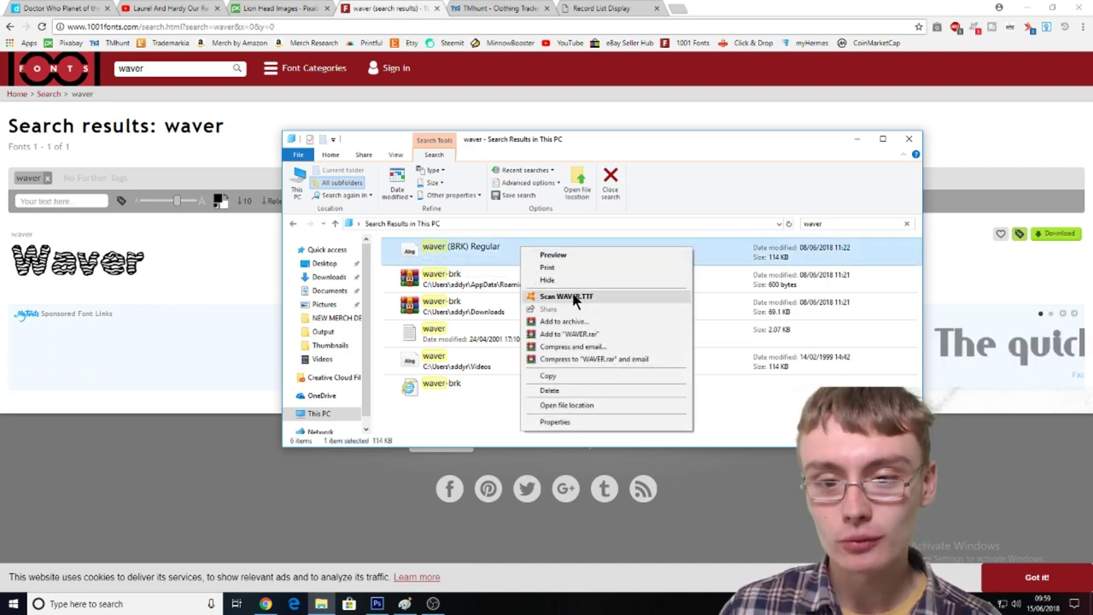
right_click(476, 372)
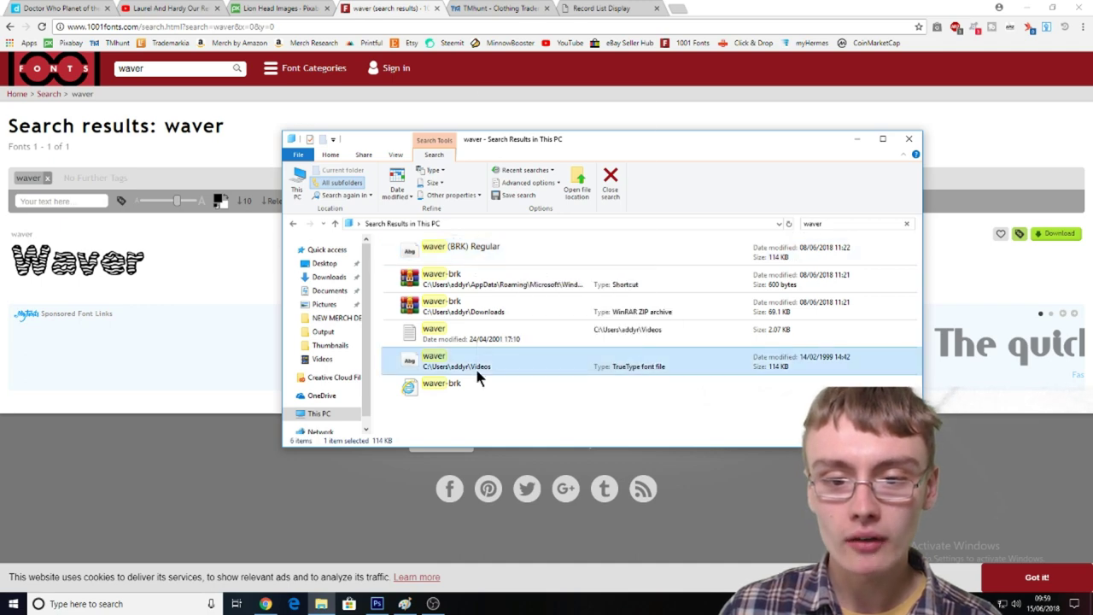
click(508, 328)
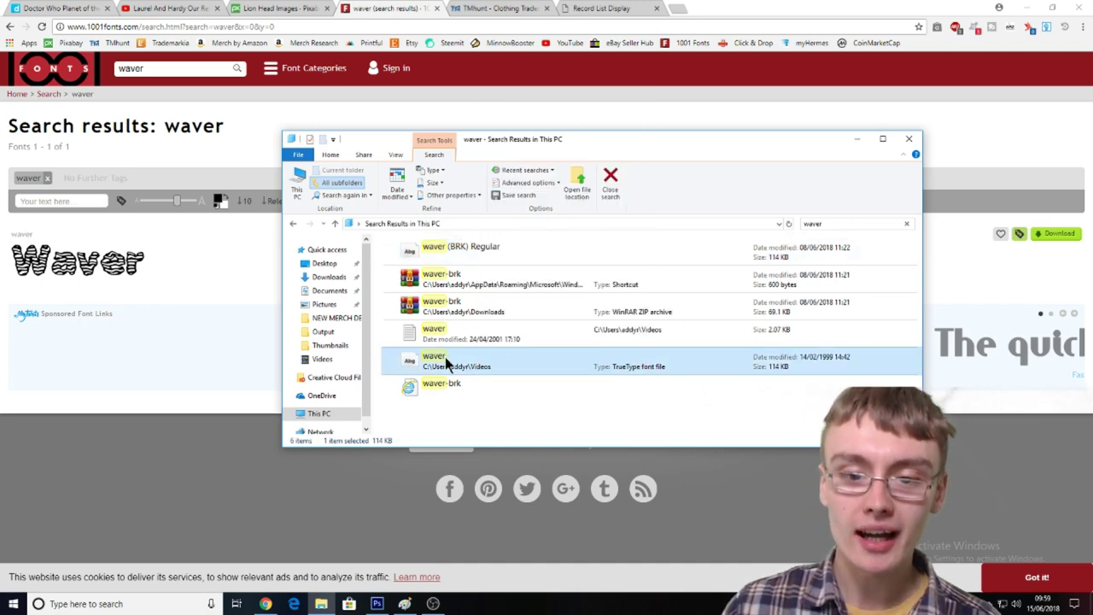
right_click(488, 246)
right_click(607, 248)
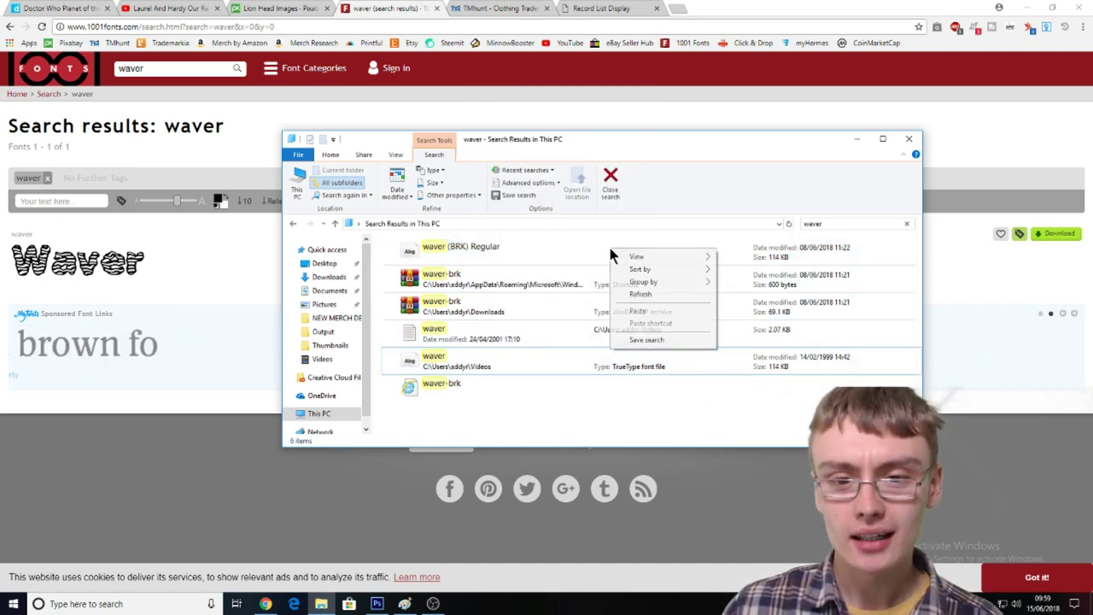
click(534, 250)
right_click(530, 253)
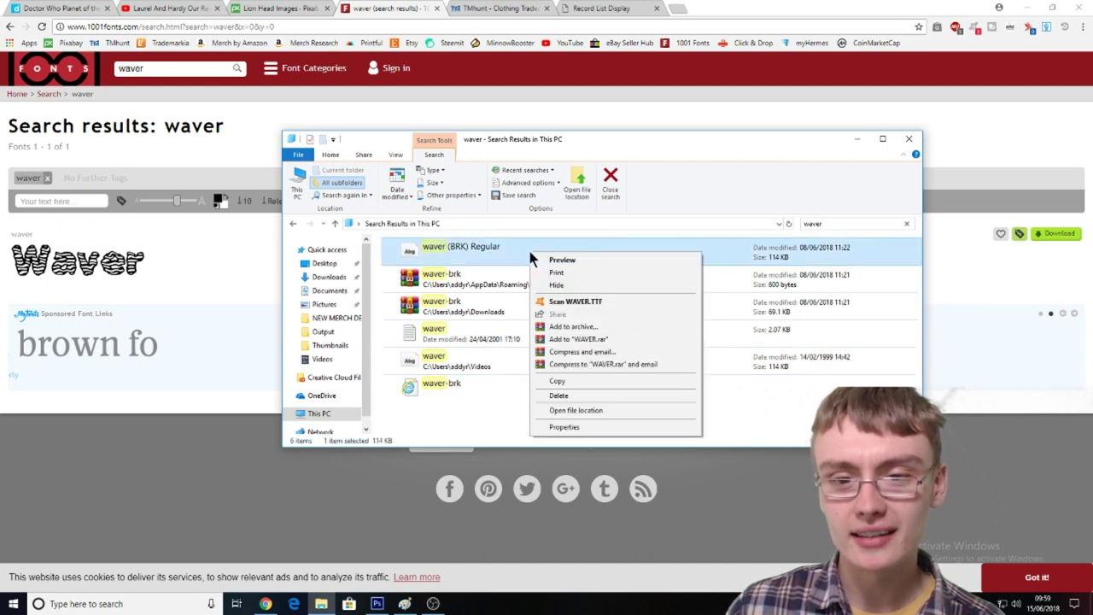
click(481, 371)
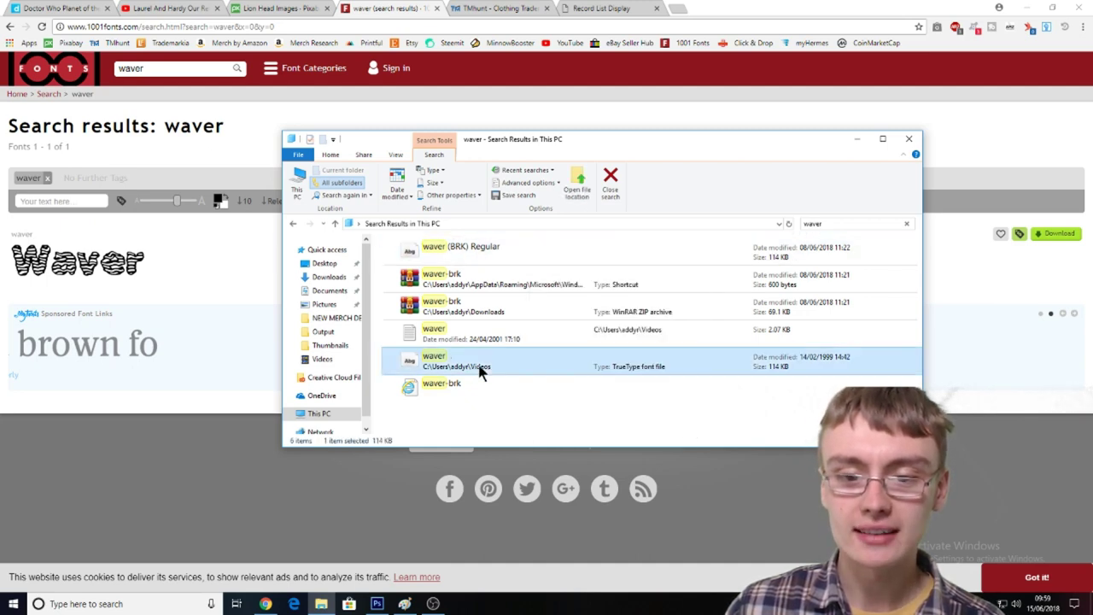
right_click(519, 369)
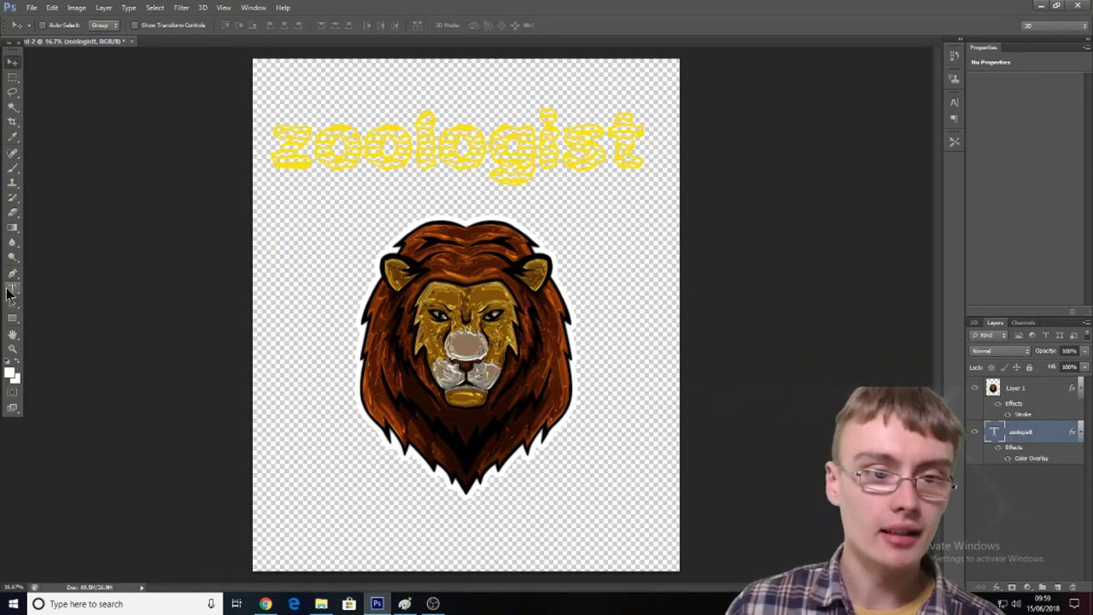
Try 'zoologist' in waver (BRK) on a new text layer below the title, then erase it
click(10, 291)
click(320, 232)
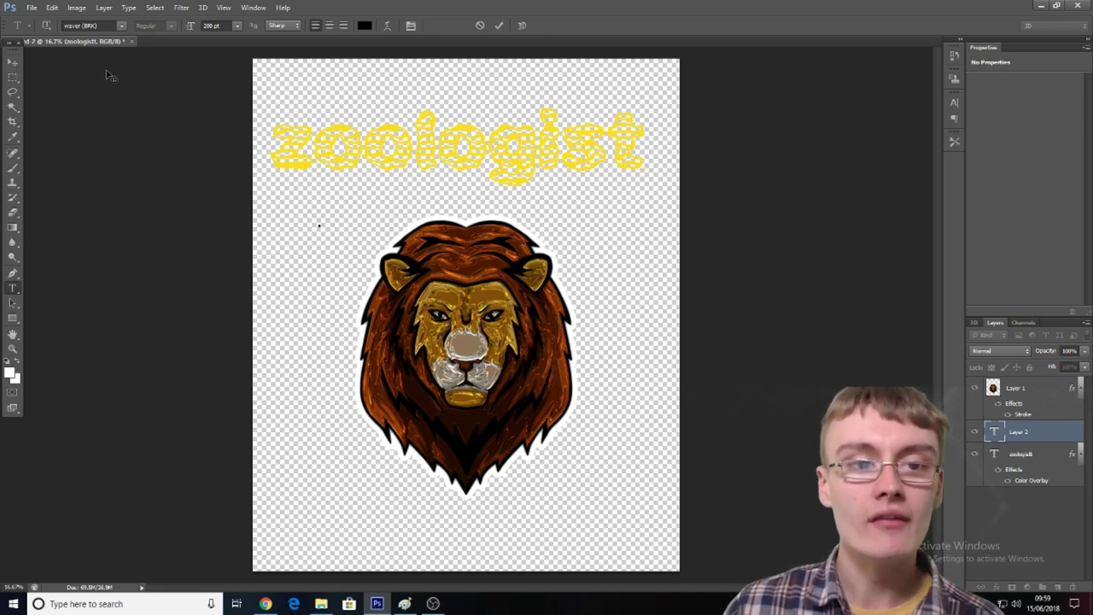
click(128, 25)
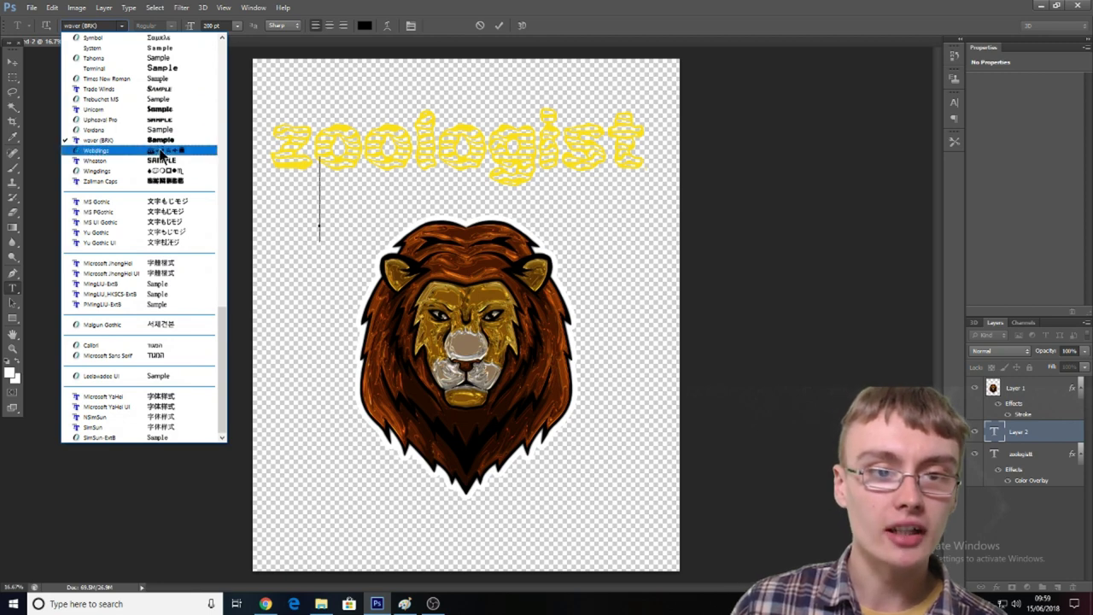
scroll(160, 154, up, 1)
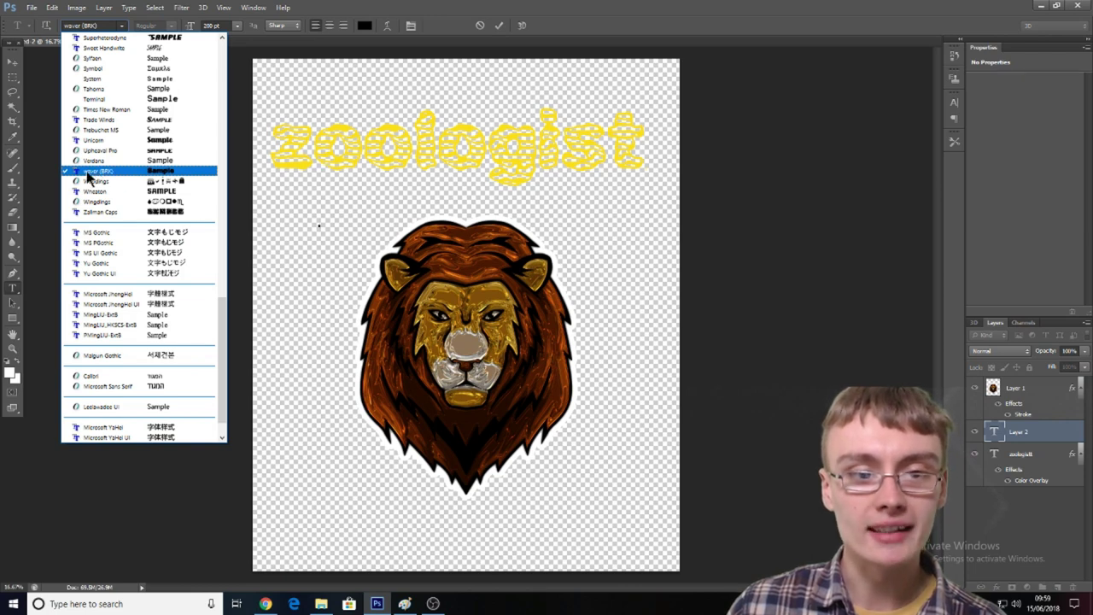
click(133, 172)
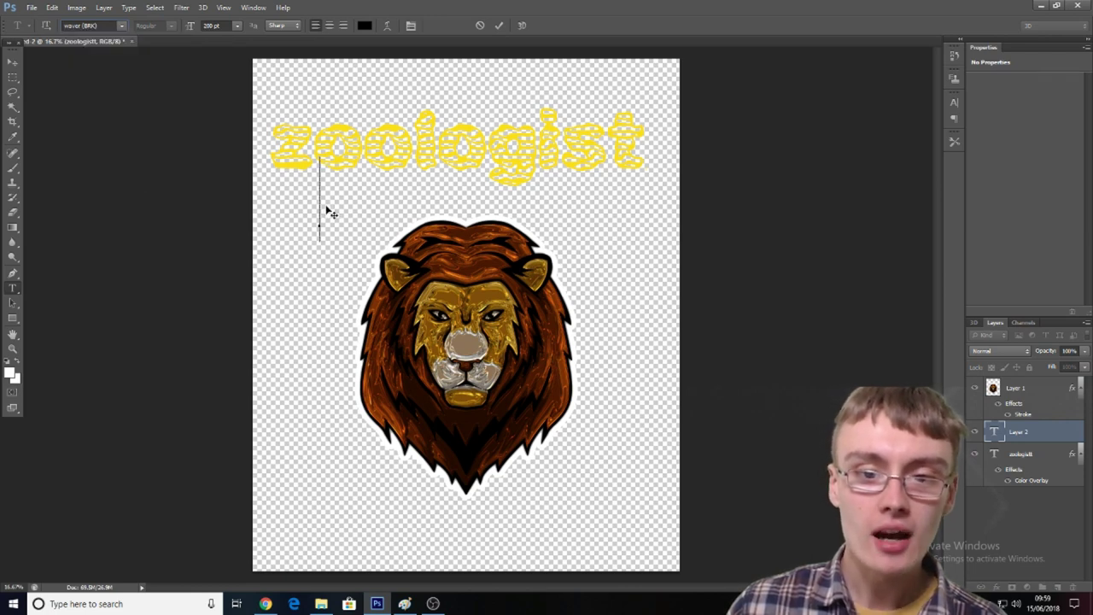
text(zoologist)
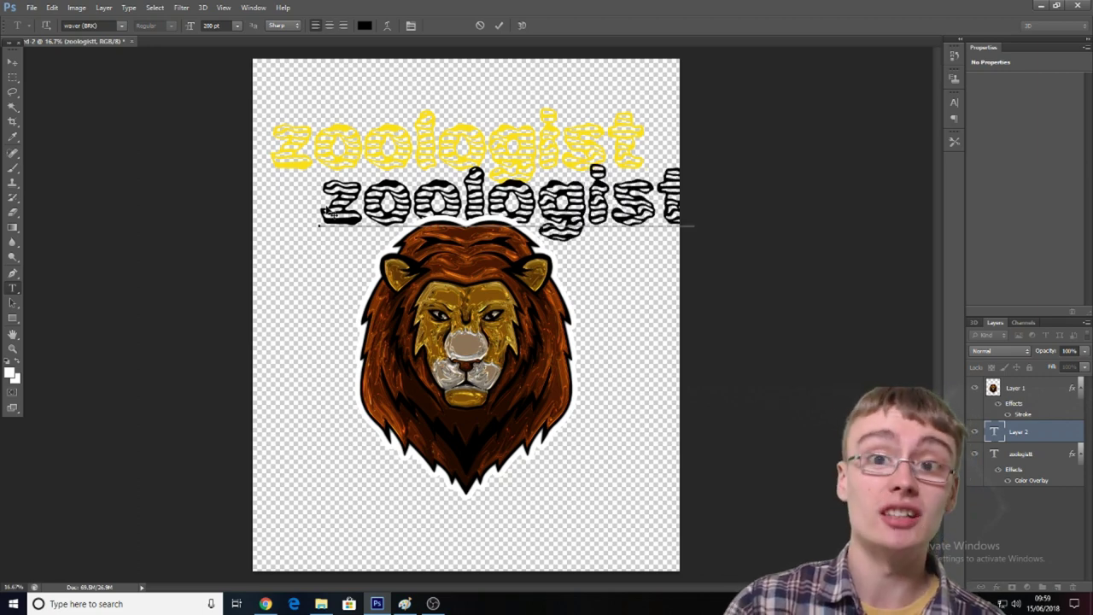
key(BackSpace)
key(BackSpace)
key(BackSpace)
key(BackSpace)
key(BackSpace)
key(BackSpace)
key(BackSpace)
key(BackSpace)
key(BackSpace)
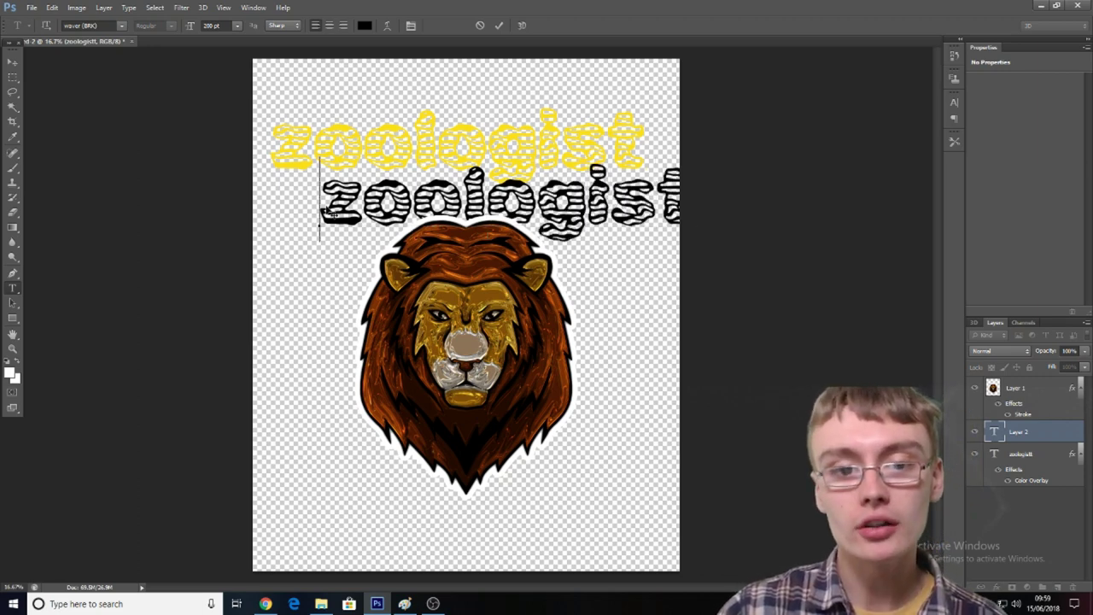
key(Escape)
key(v)
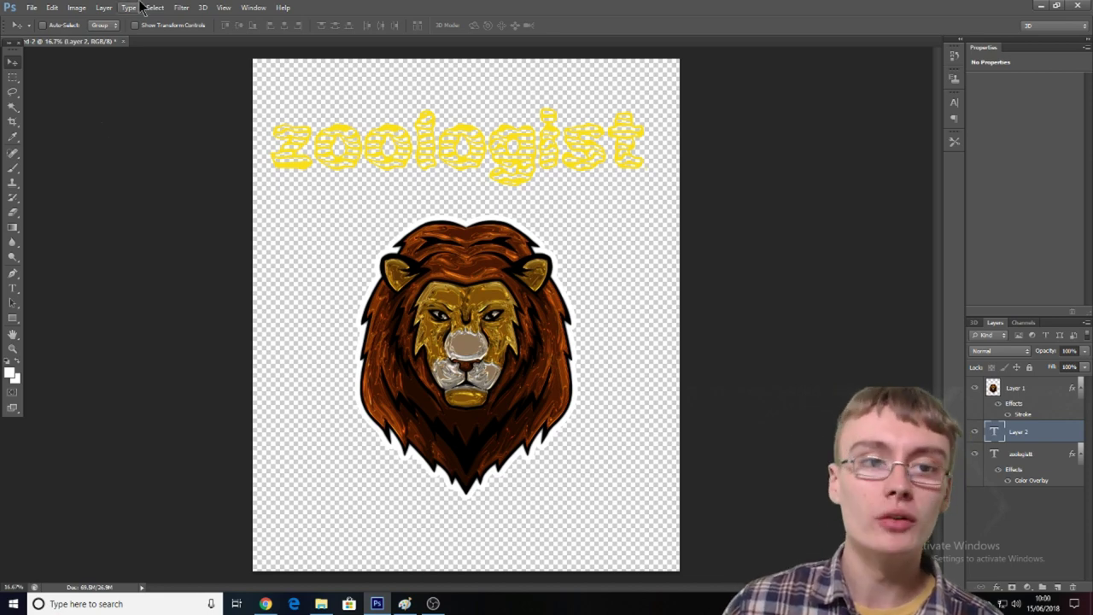
Create Untitled-3 from the transparent 4500 px × 5400 px preset
click(32, 9)
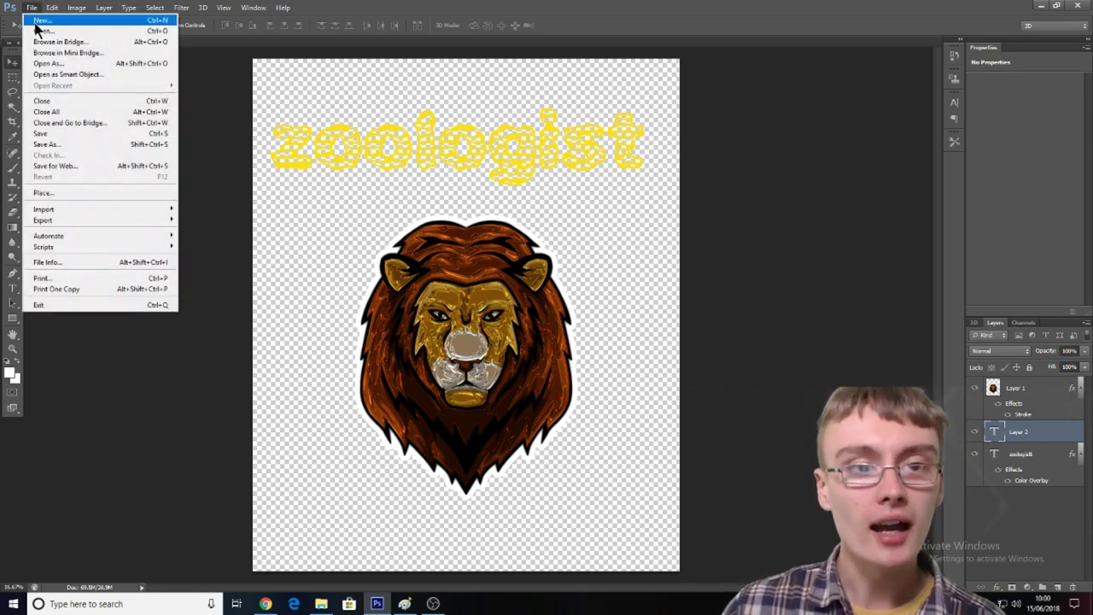
click(39, 20)
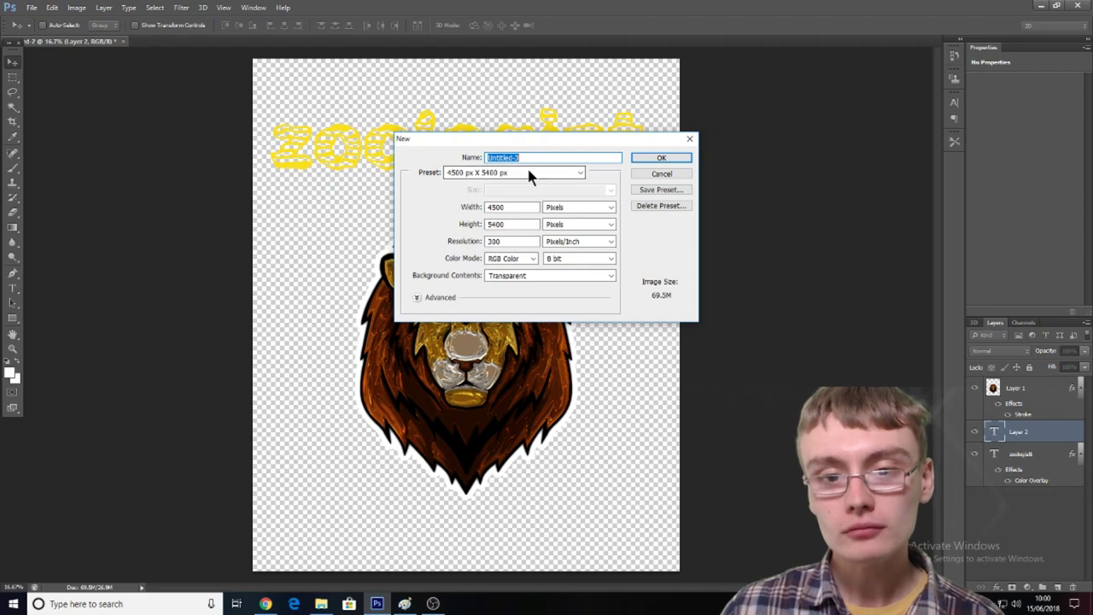
click(527, 169)
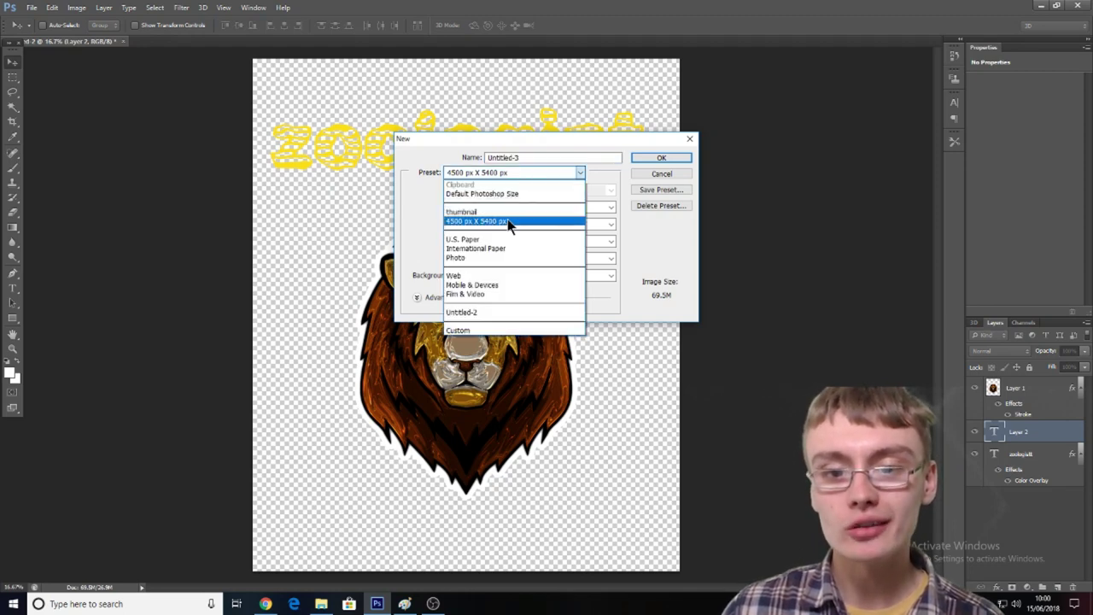
click(509, 222)
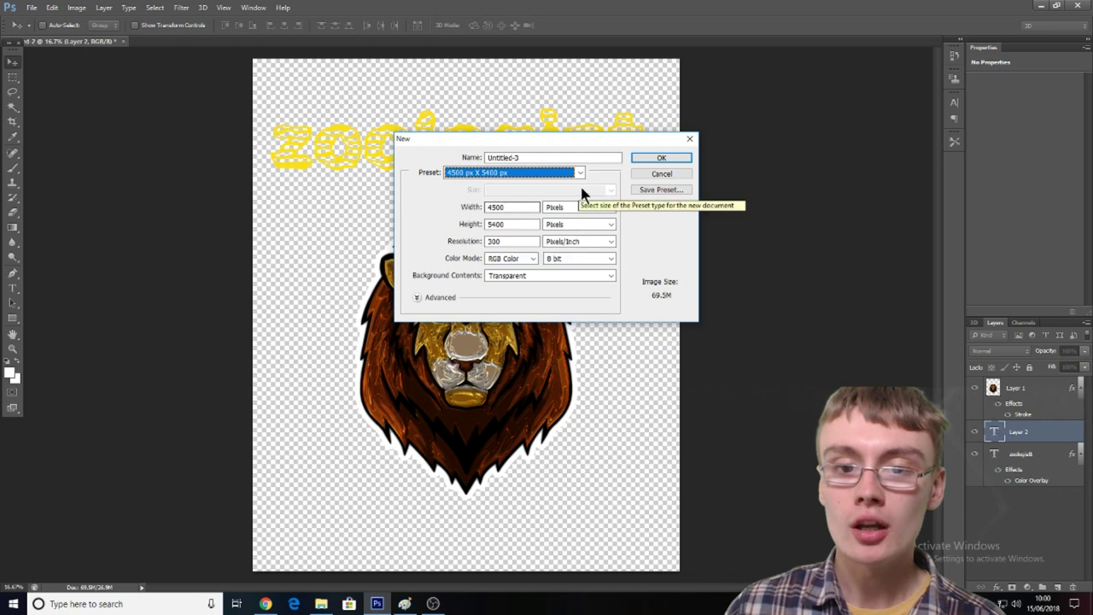
click(660, 158)
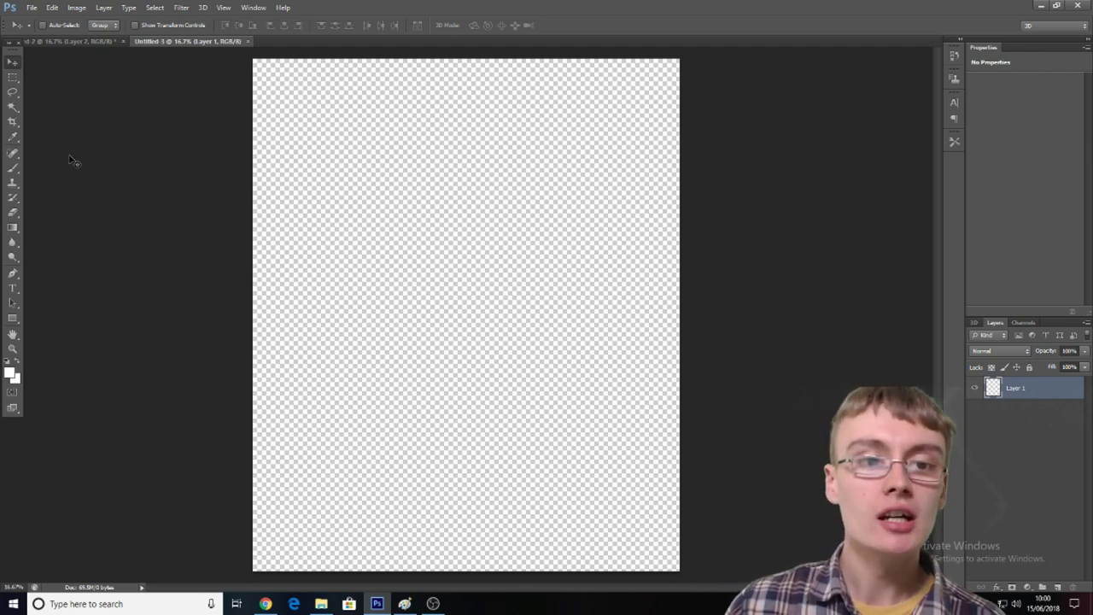
Type 'zoologist' in waver (BRK) 200 pt near the top-left of the new canvas
click(13, 289)
click(281, 135)
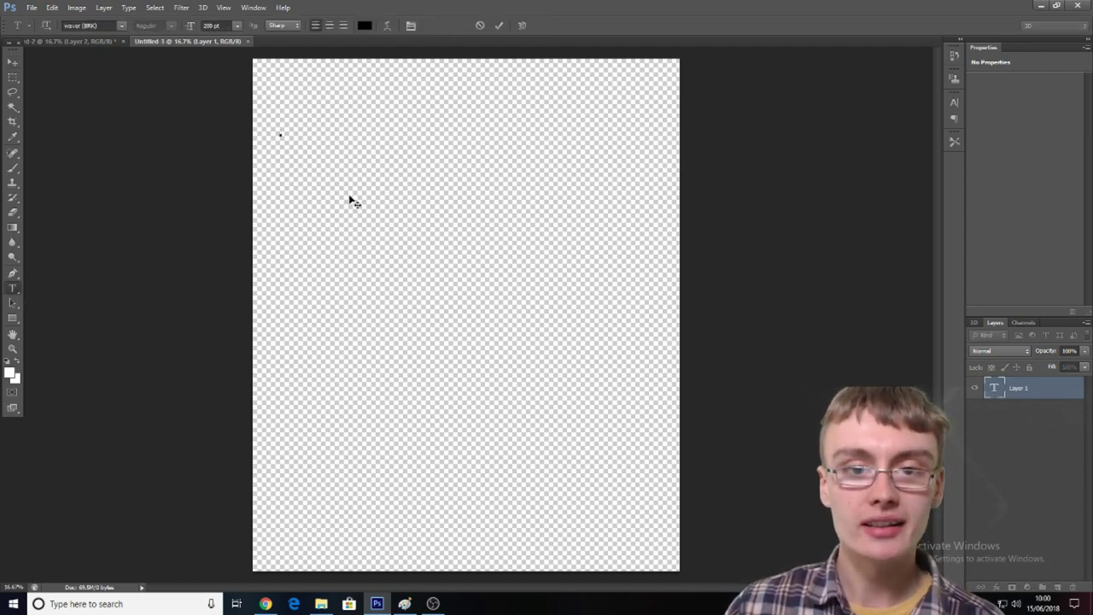
text(zool)
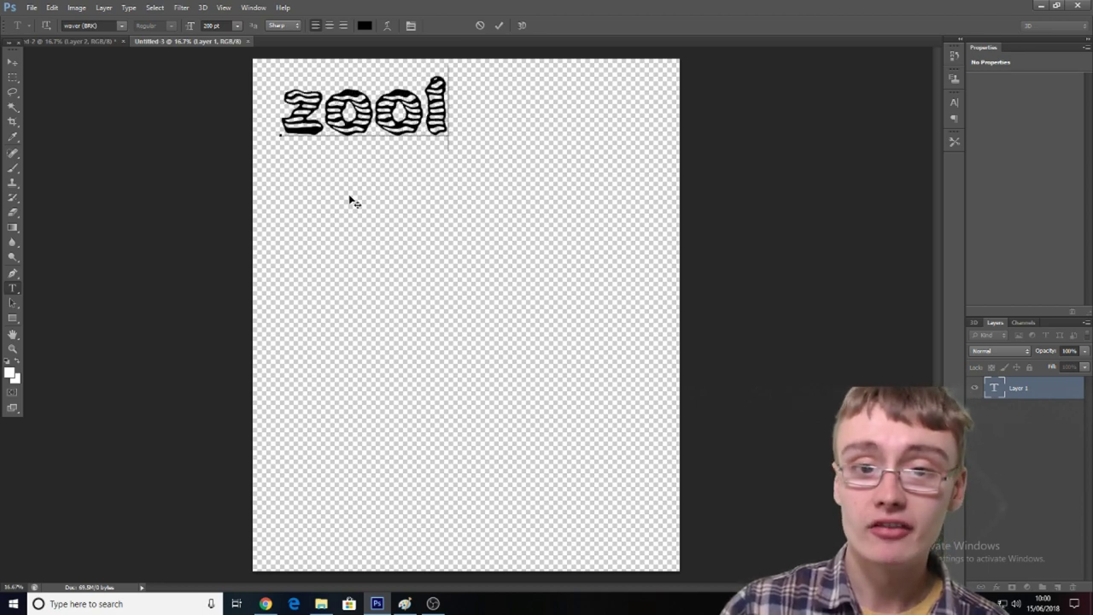
text(ogist)
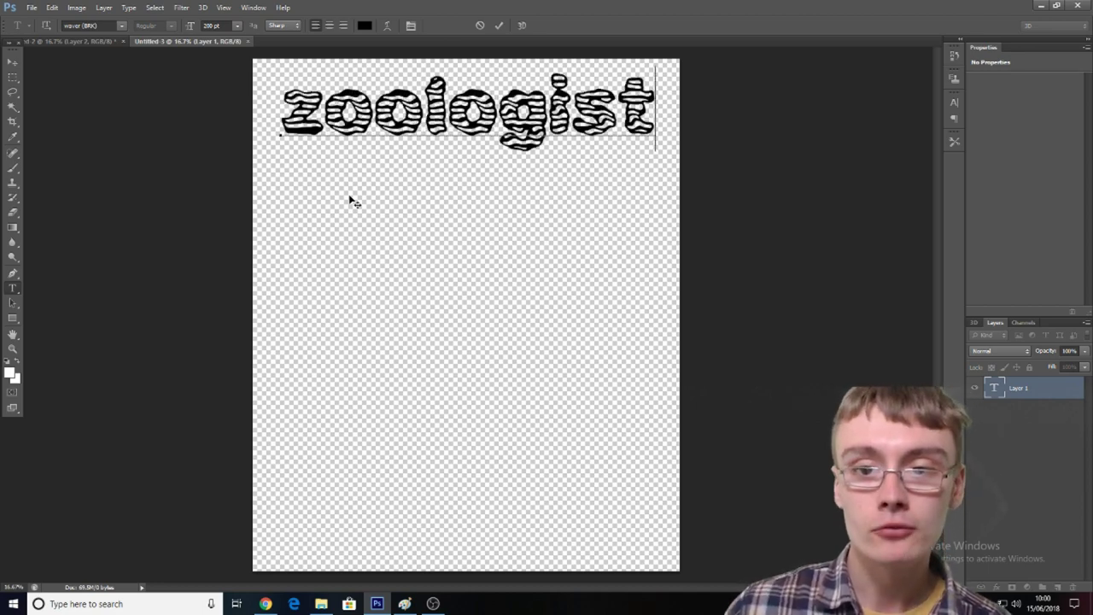
drag(654, 113, 140, 105)
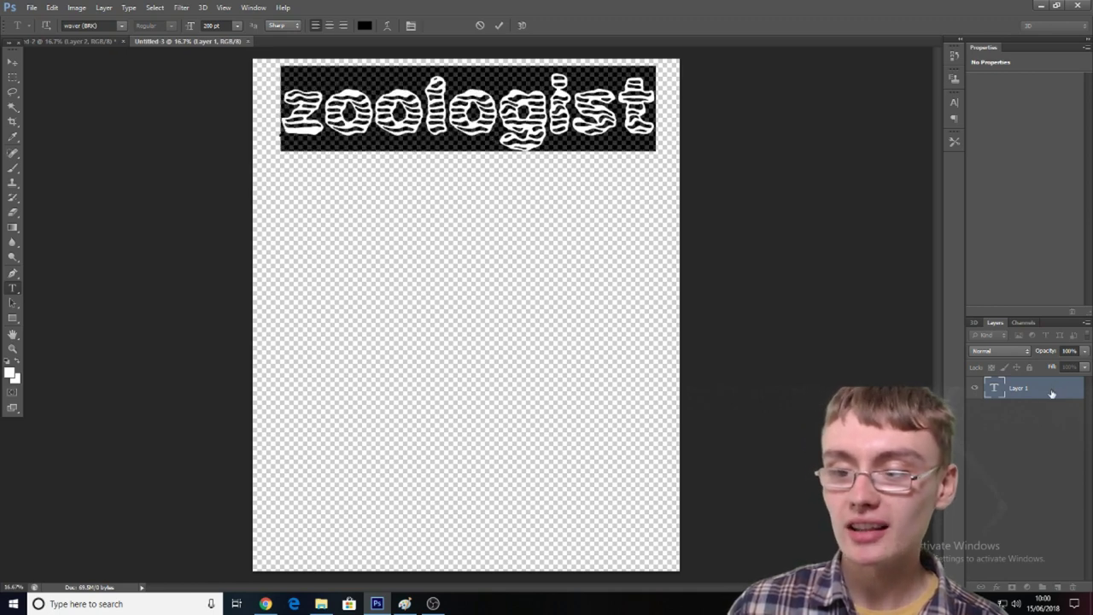
click(613, 162)
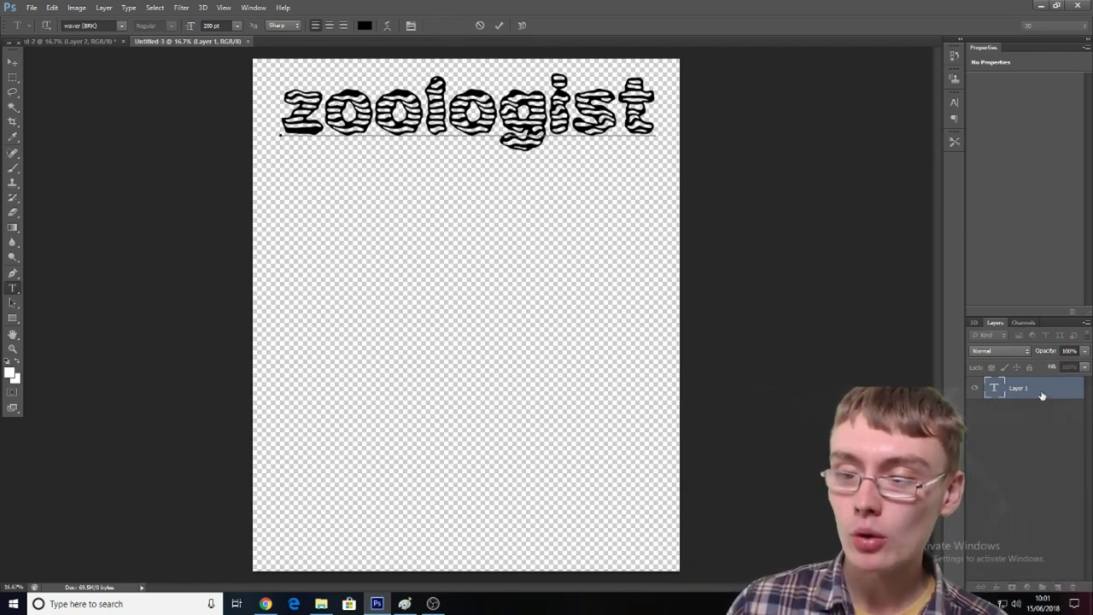
Open the zoologist layer's style settings and enable Color Overlay
double_click(1041, 395)
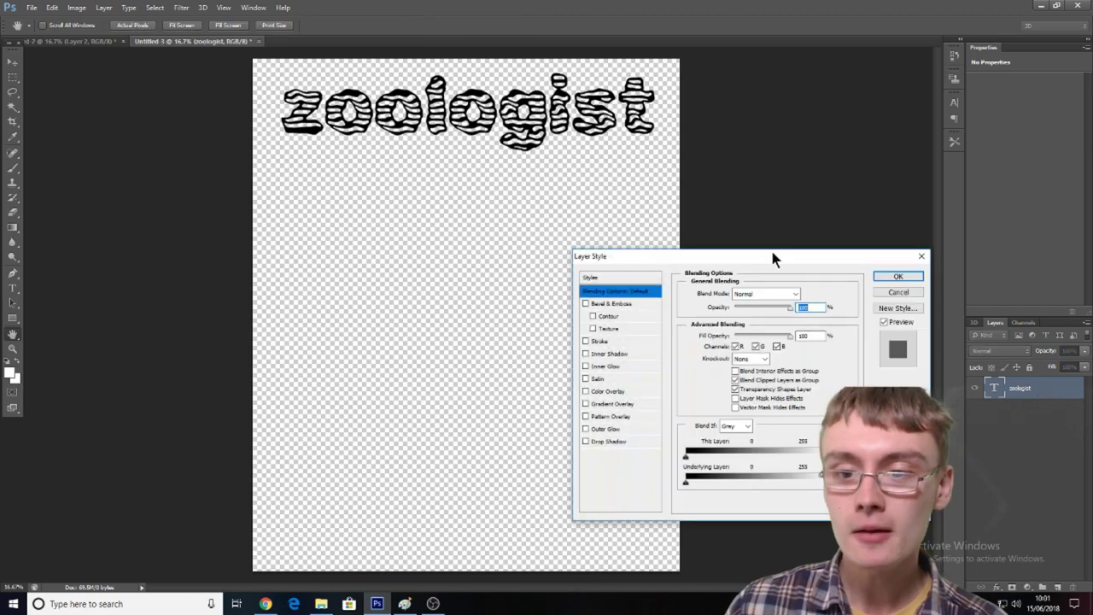
drag(773, 259, 552, 213)
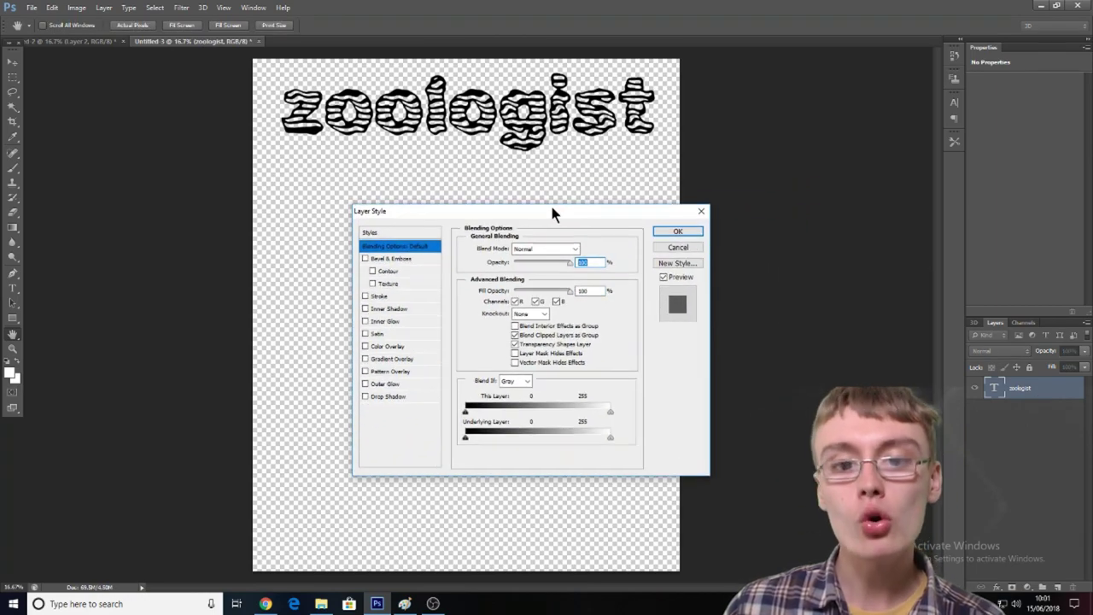
click(385, 347)
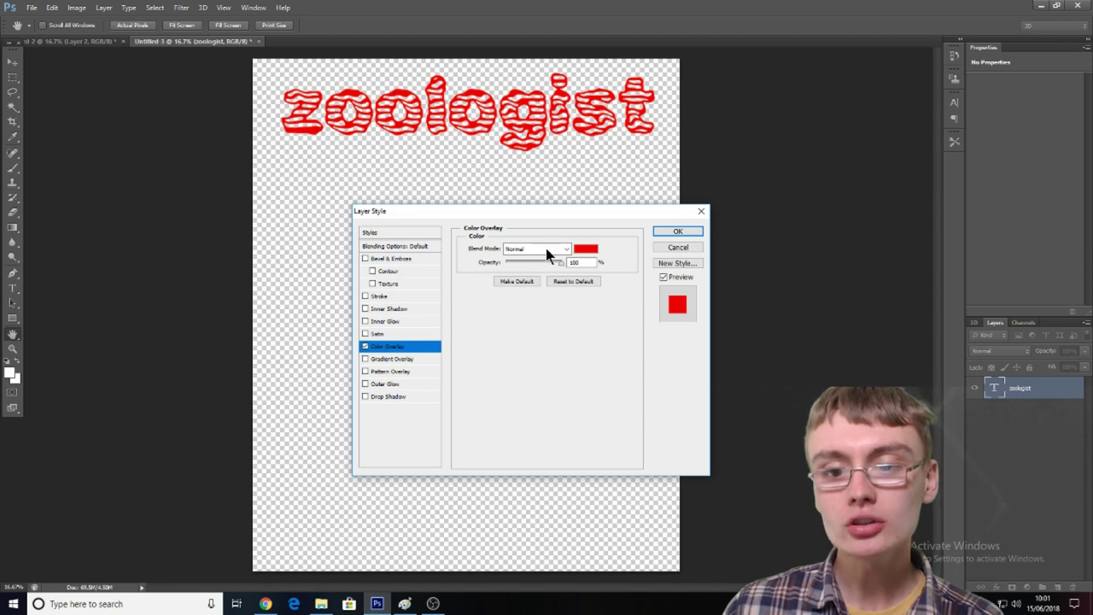
Try various overlay colours: yellows, a dark shade, light beige and bright blue
click(588, 248)
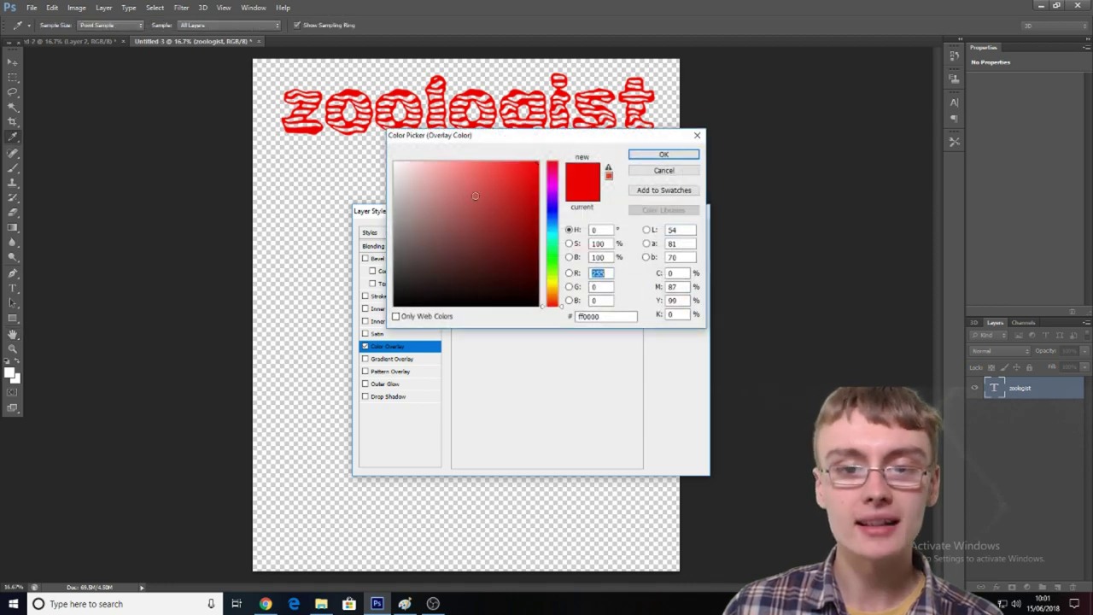
click(544, 294)
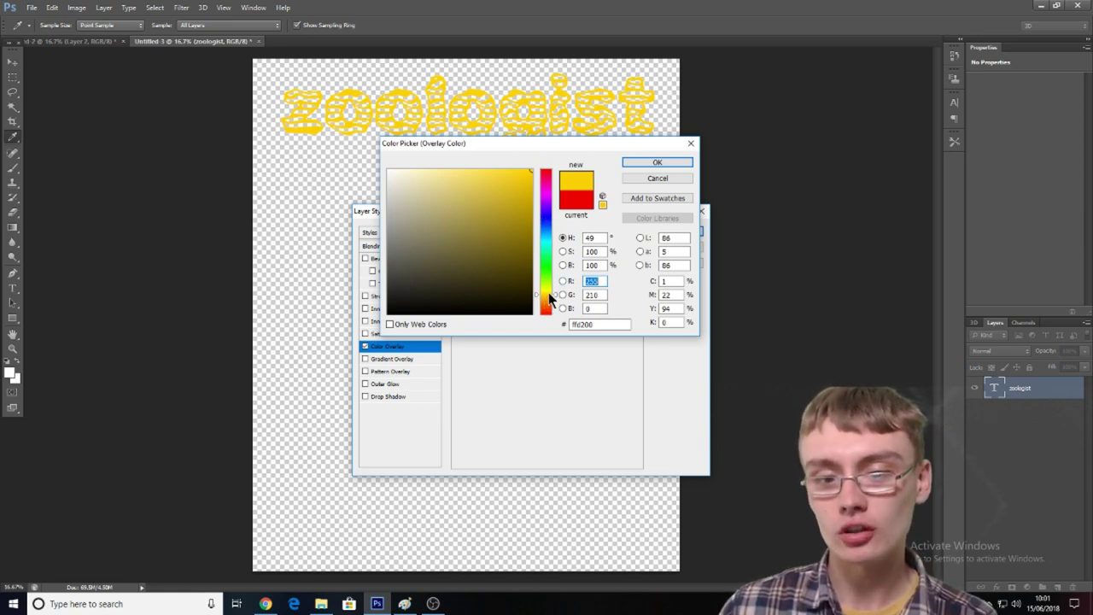
click(549, 292)
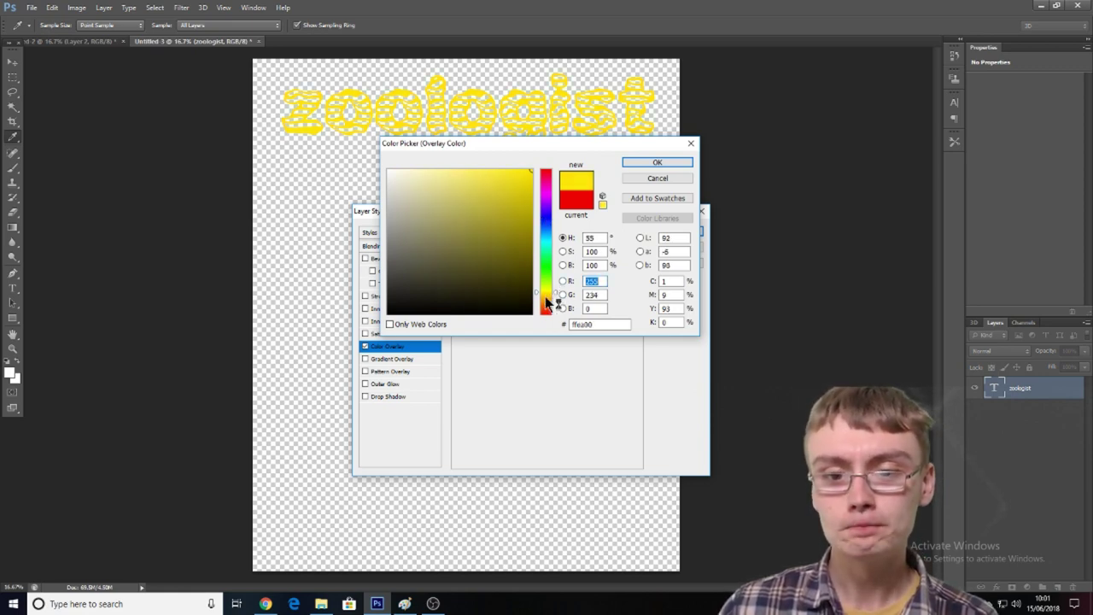
click(547, 293)
click(547, 296)
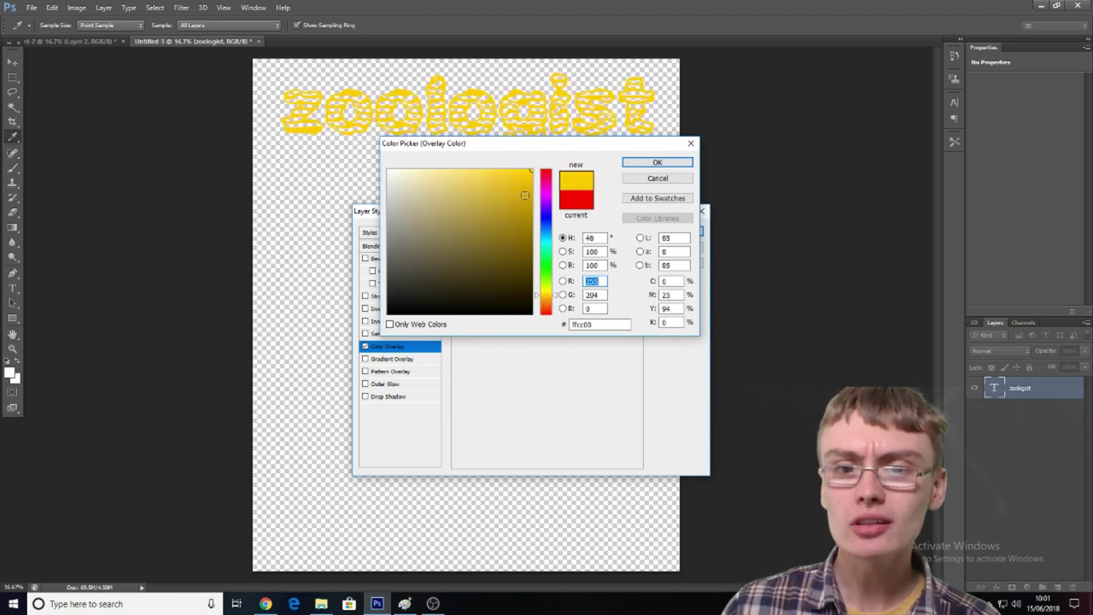
drag(478, 256, 447, 293)
mouse_move(404, 259)
mouse_down()
mouse_move(407, 214)
mouse_move(425, 197)
mouse_up()
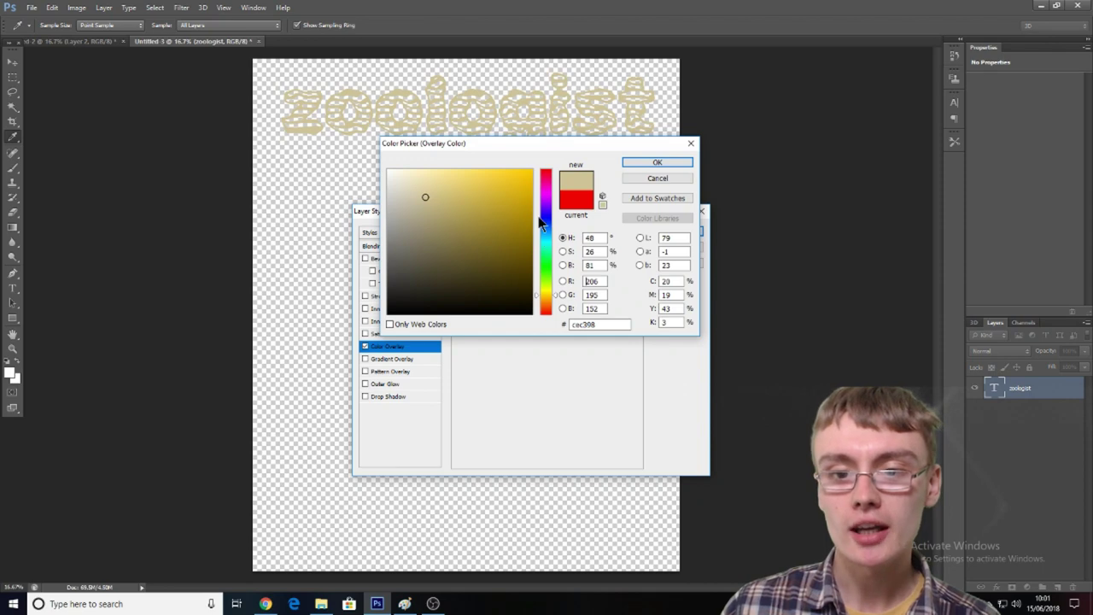
click(543, 219)
click(528, 176)
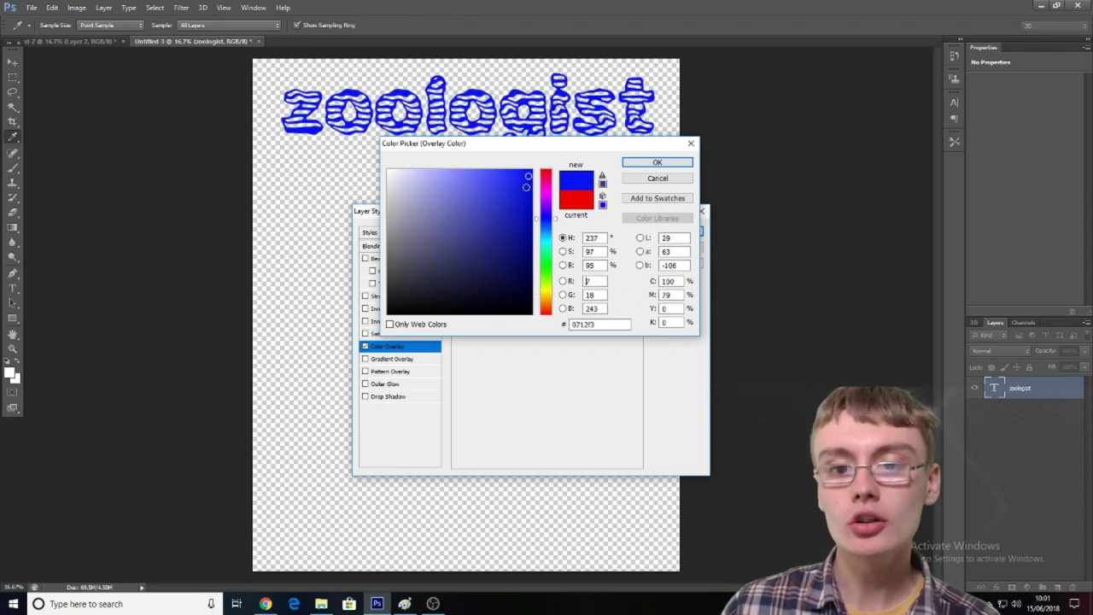
Settle on a saturated golden yellow (about f6d209) and apply the overlay
click(549, 291)
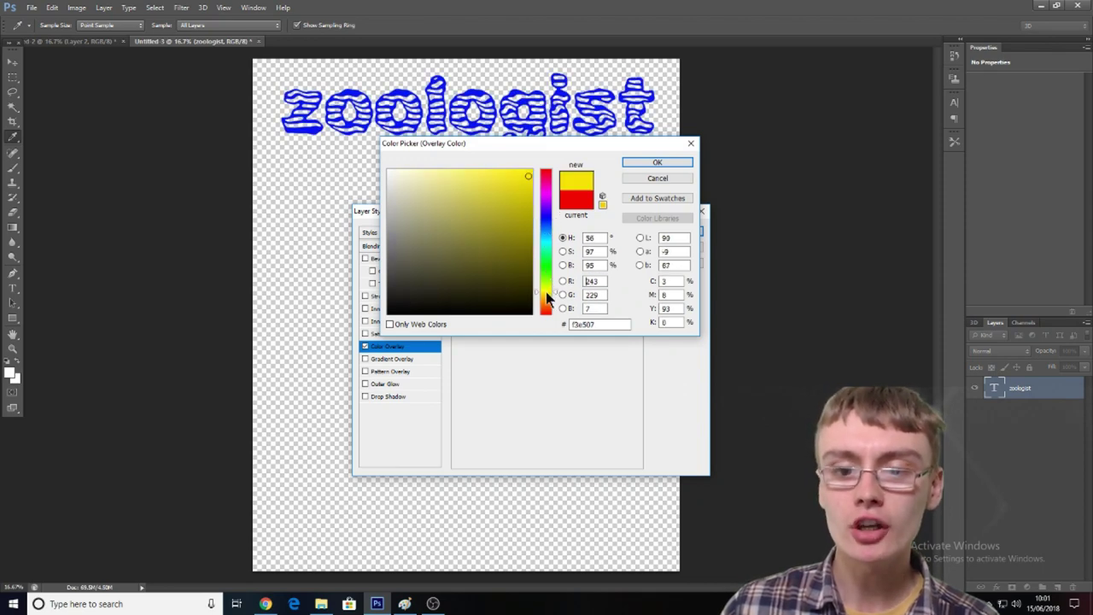
click(550, 293)
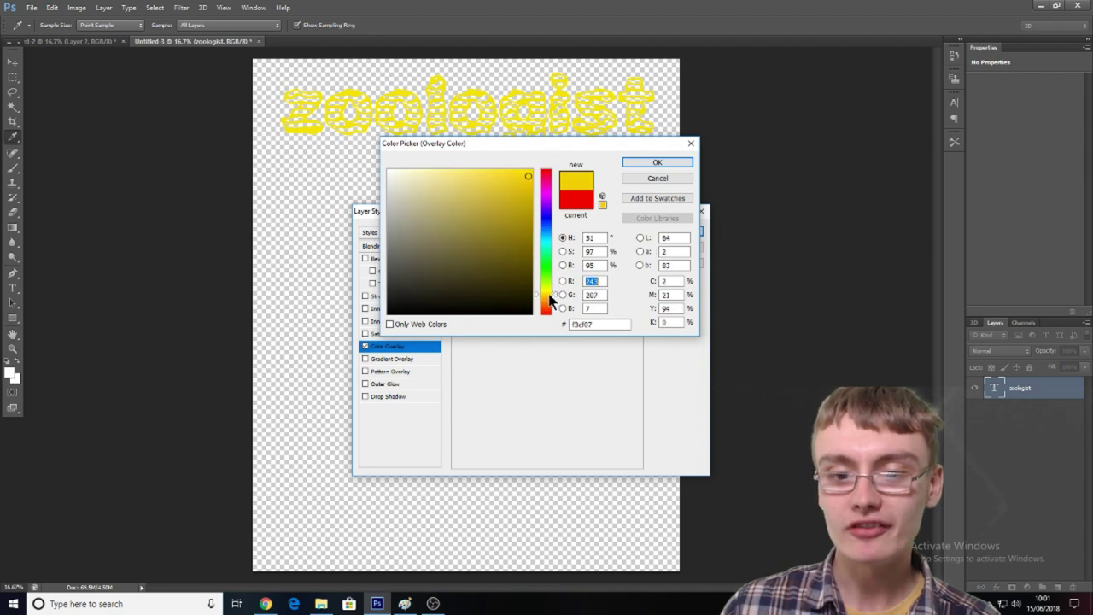
click(527, 174)
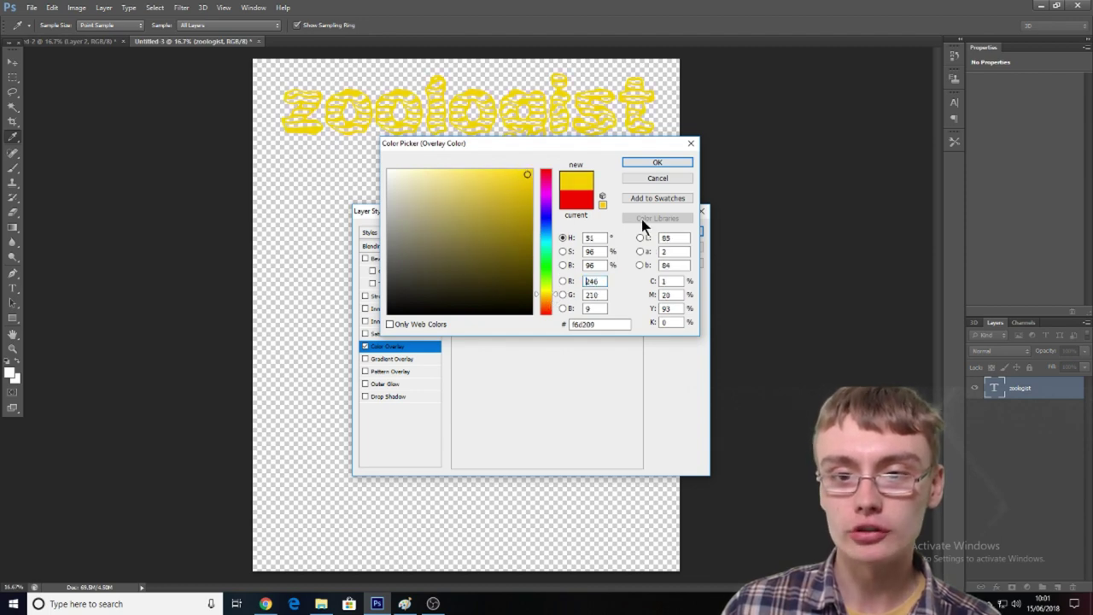
click(651, 162)
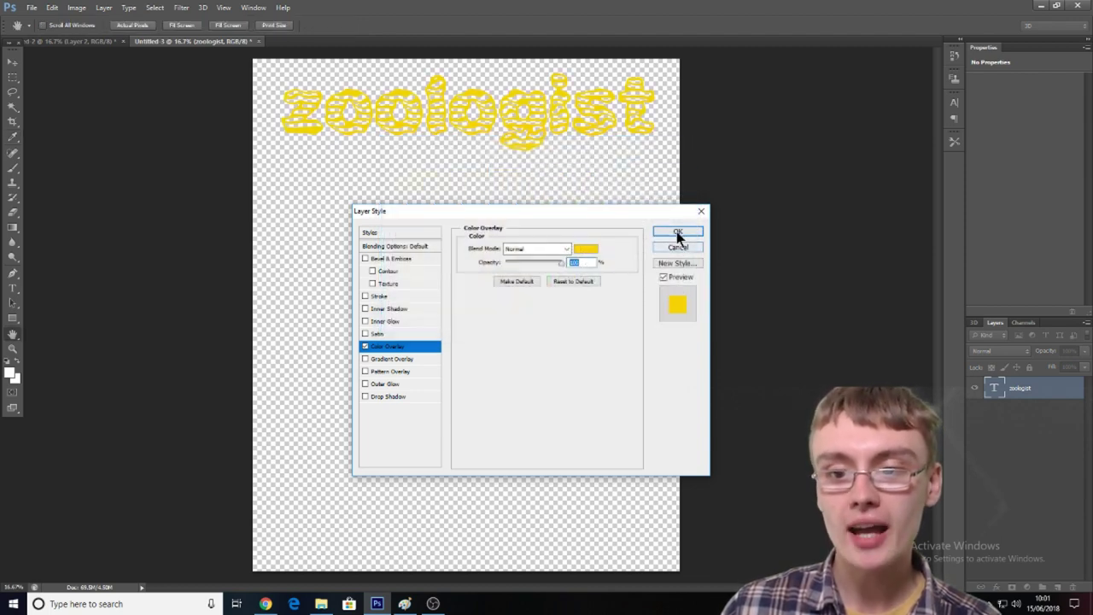
click(676, 232)
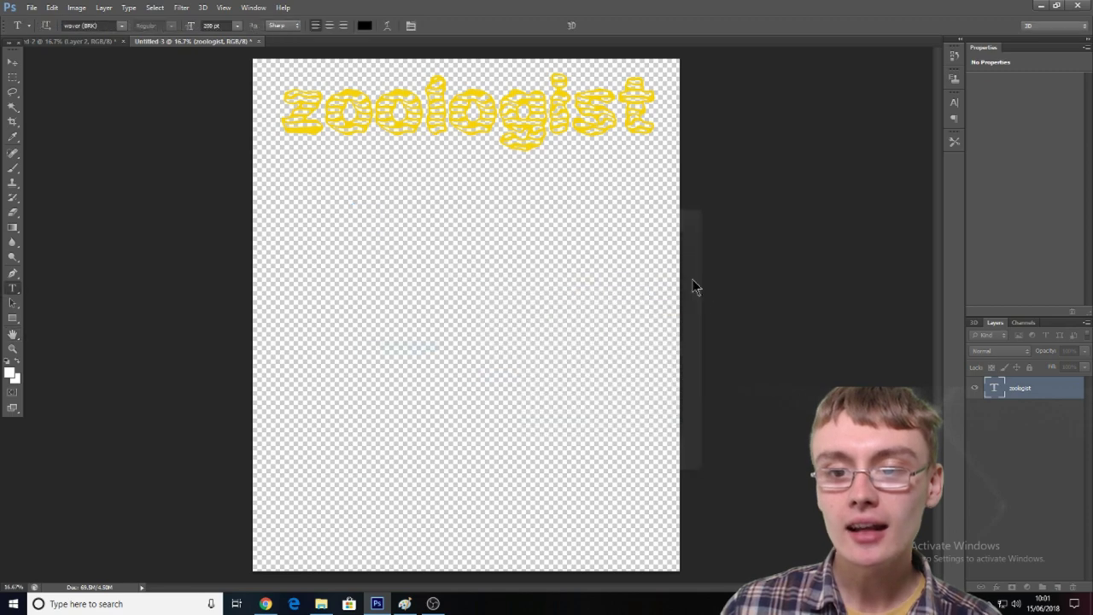
double_click(1052, 391)
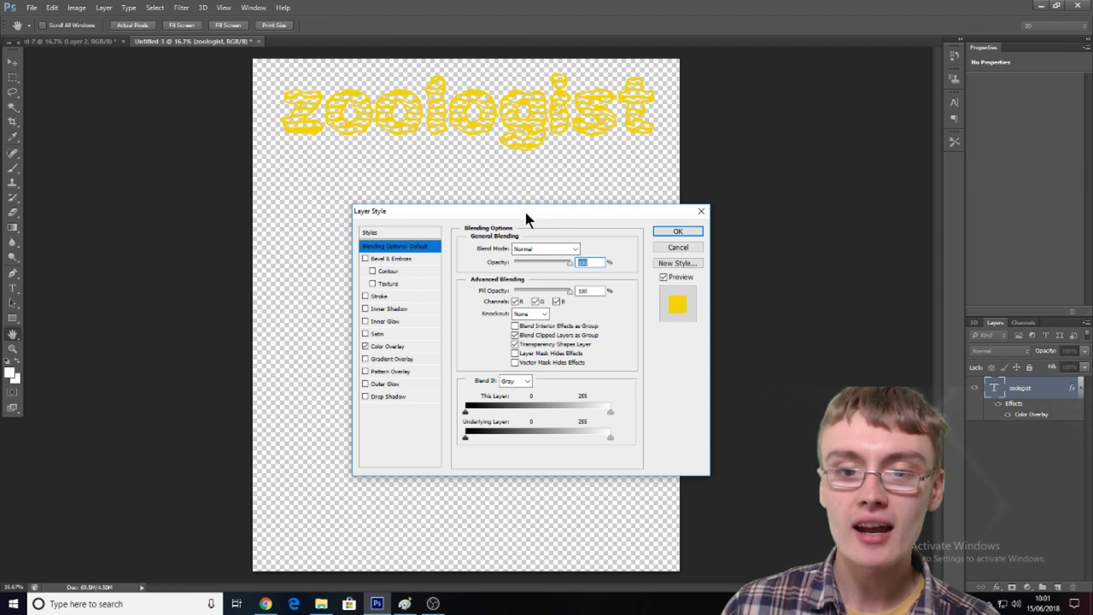
drag(526, 216, 519, 193)
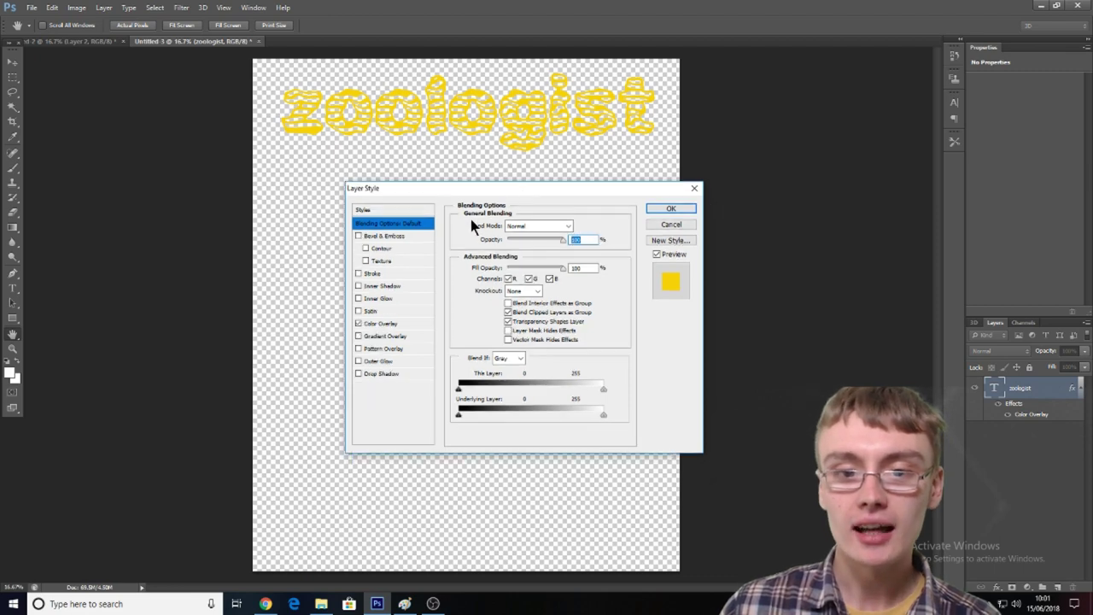
click(396, 271)
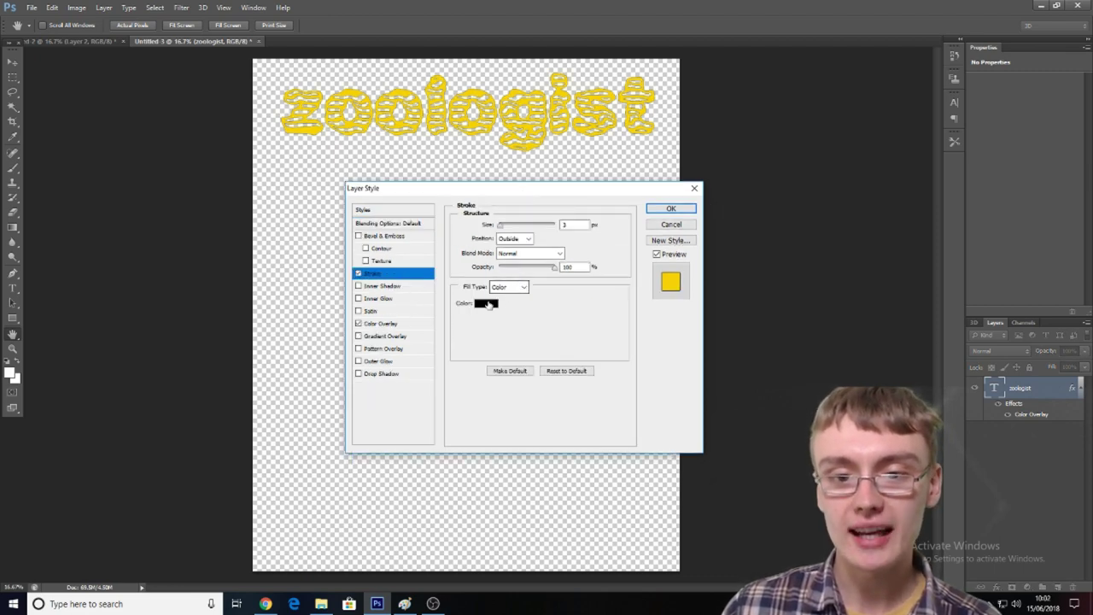
drag(500, 226, 508, 227)
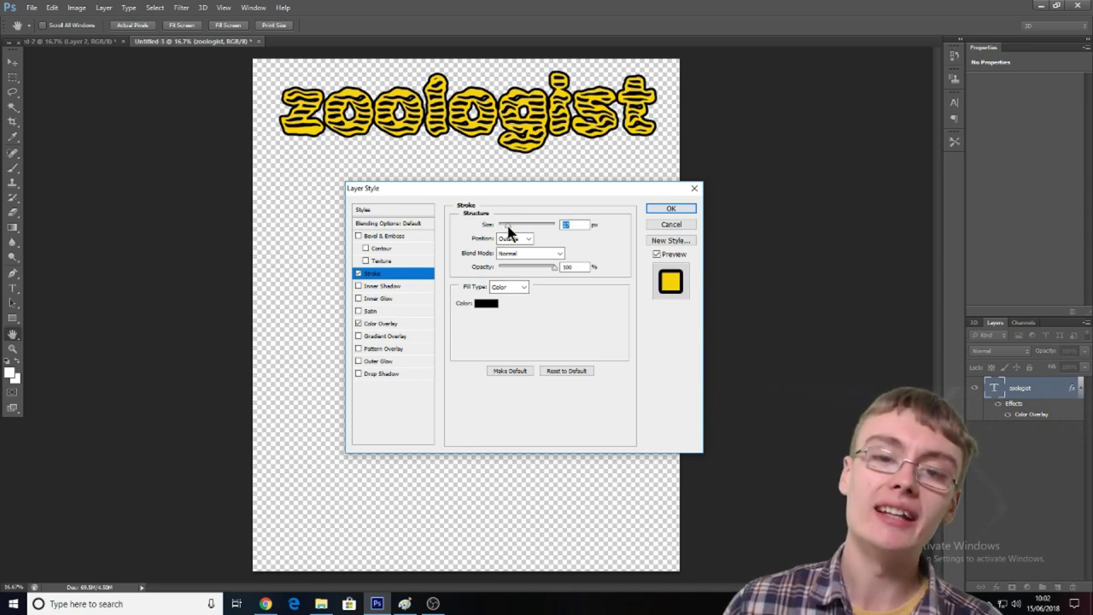
click(485, 305)
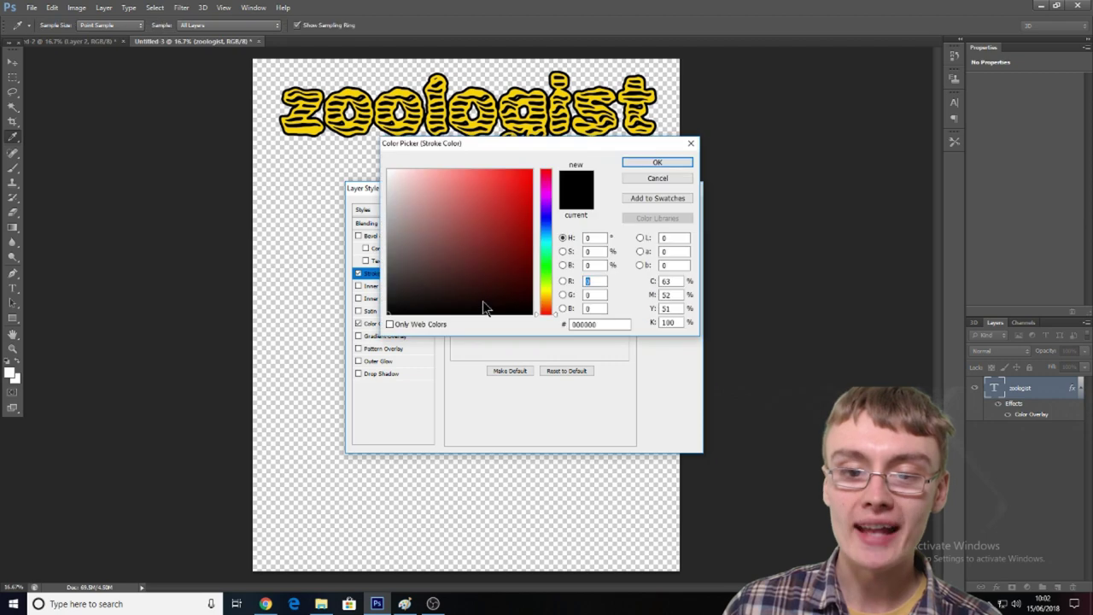
click(389, 172)
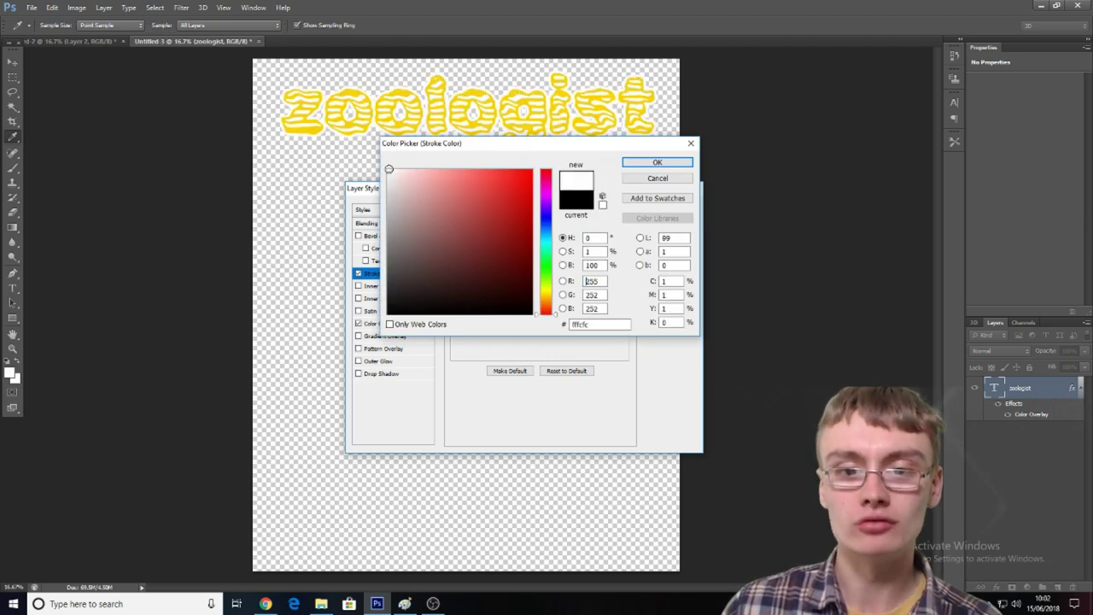
click(654, 163)
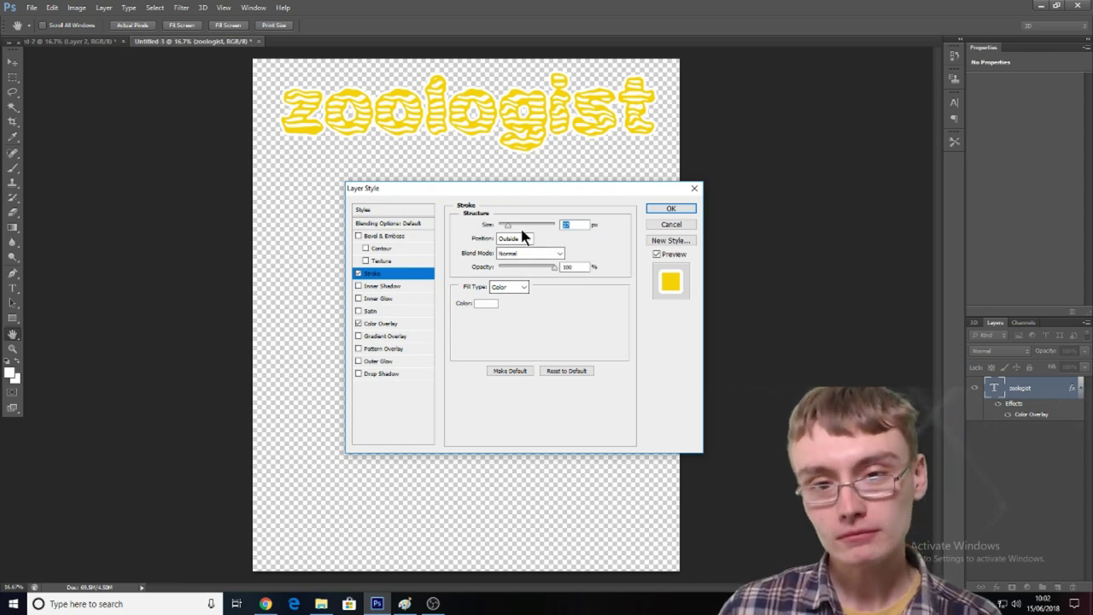
click(359, 274)
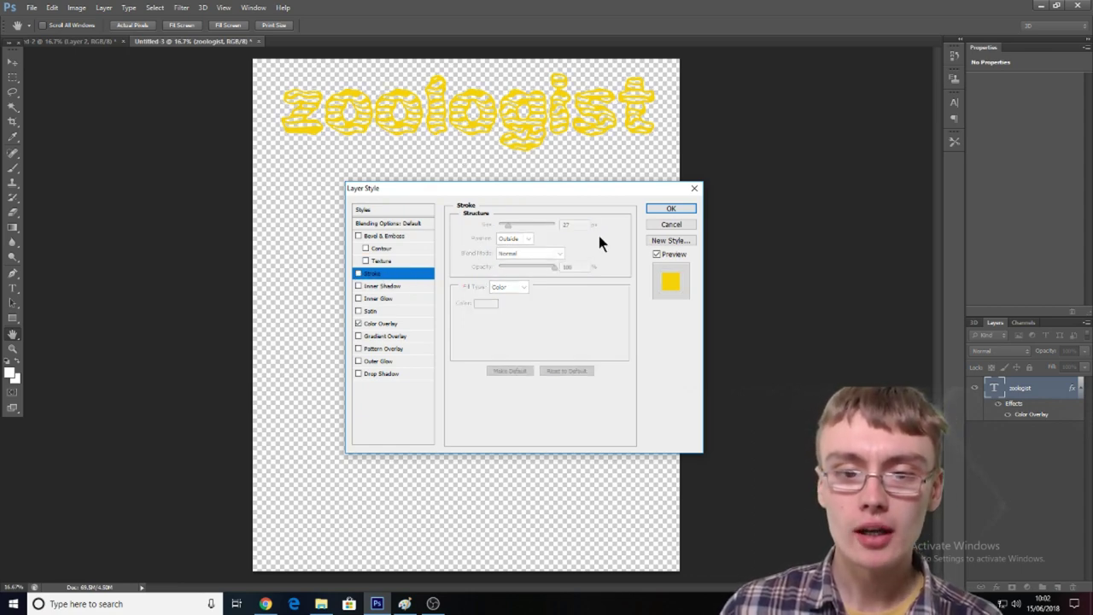
click(687, 210)
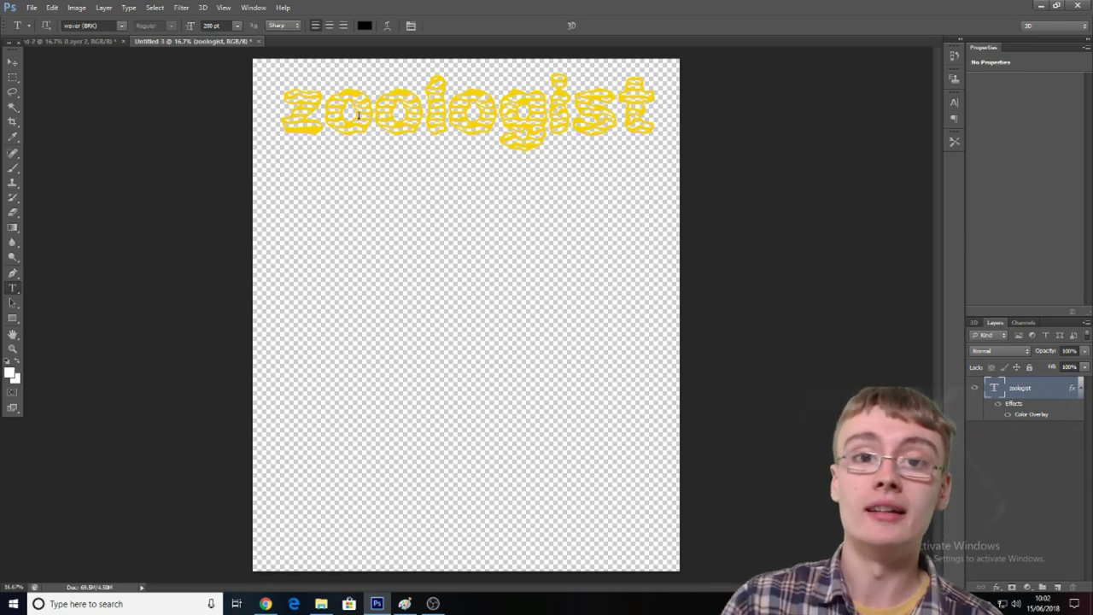
Nudge the title about 30 px lower, check its font size, then view the Untitled-2 lion poster
click(12, 65)
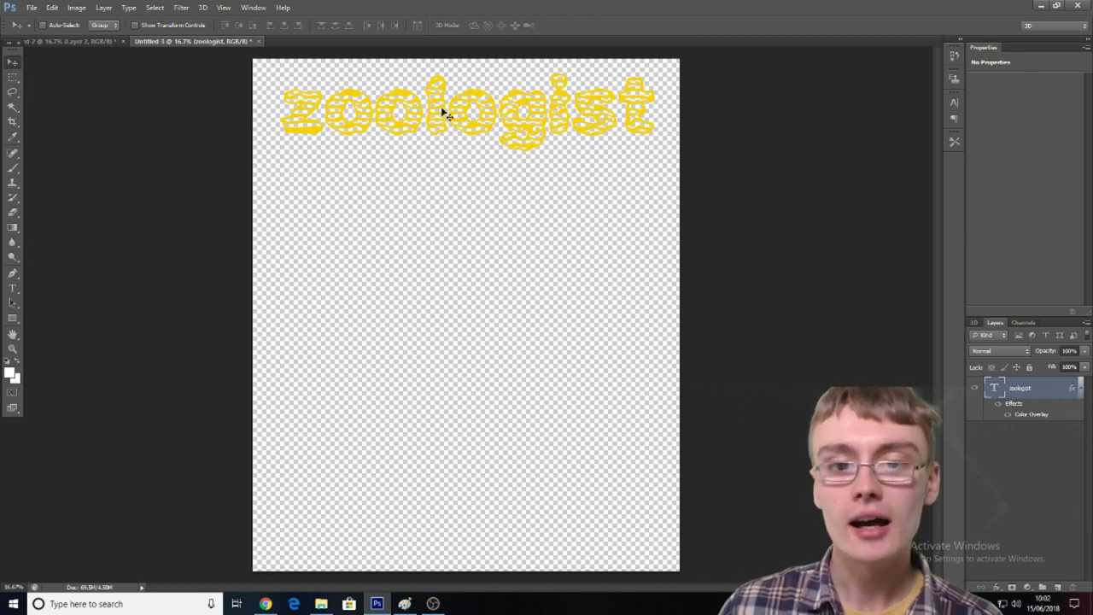
drag(442, 113, 439, 139)
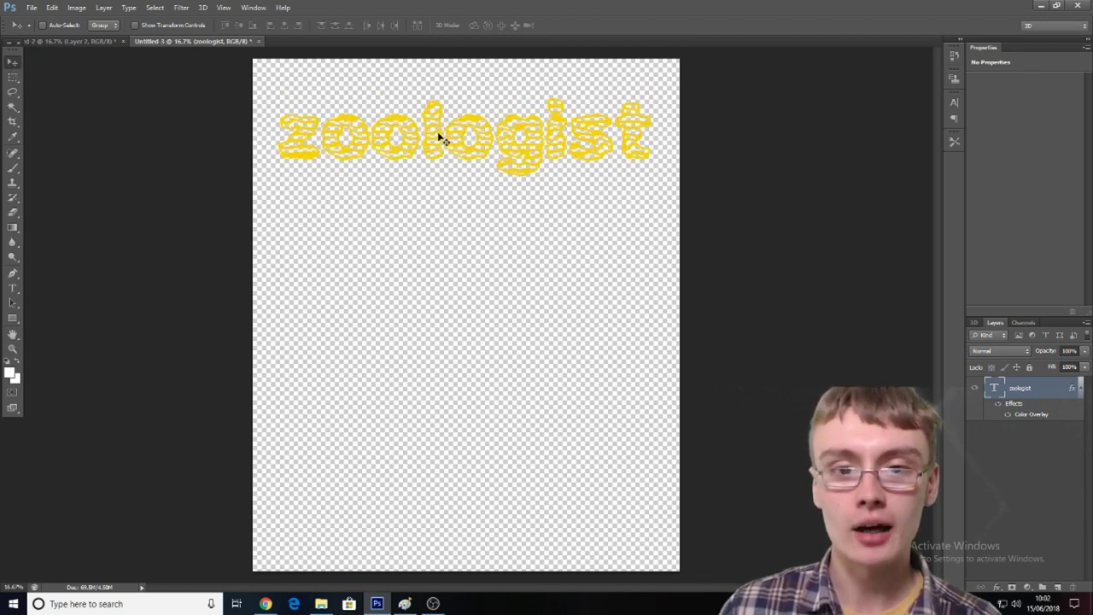
click(13, 288)
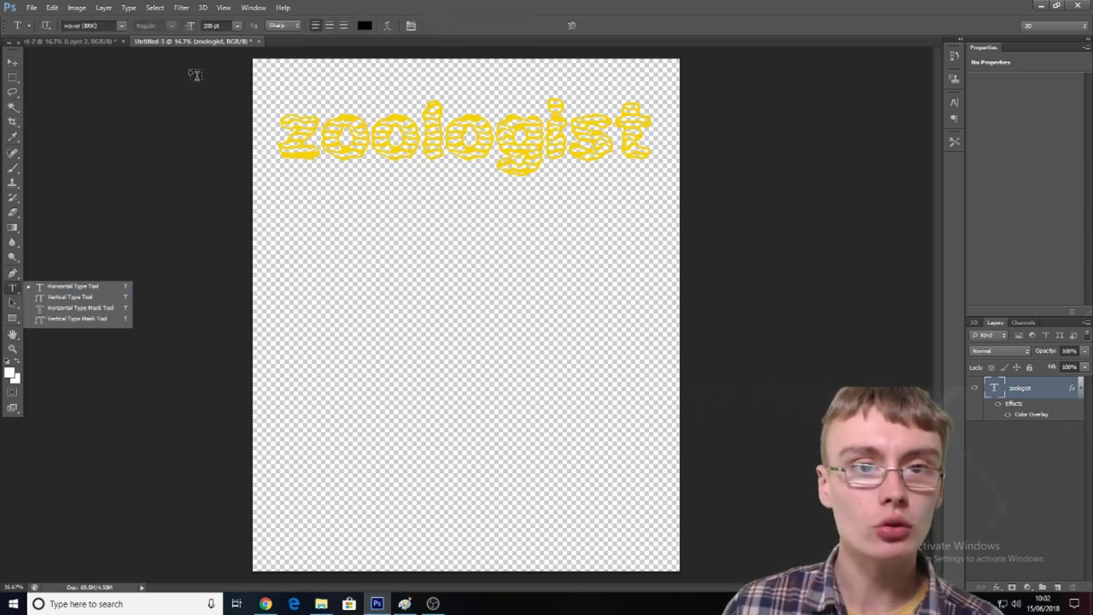
click(344, 128)
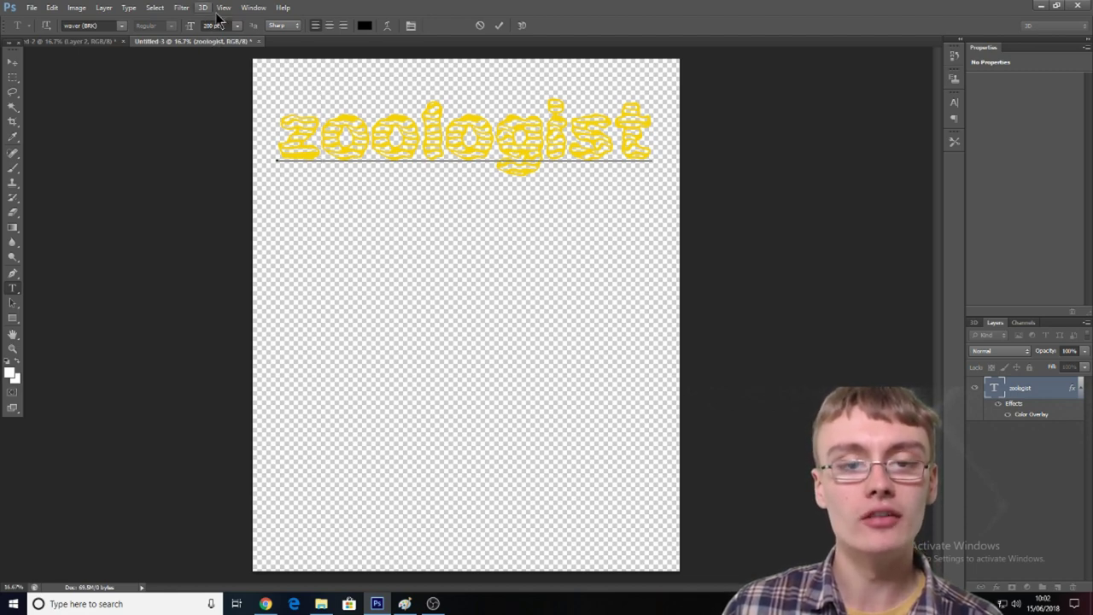
click(211, 26)
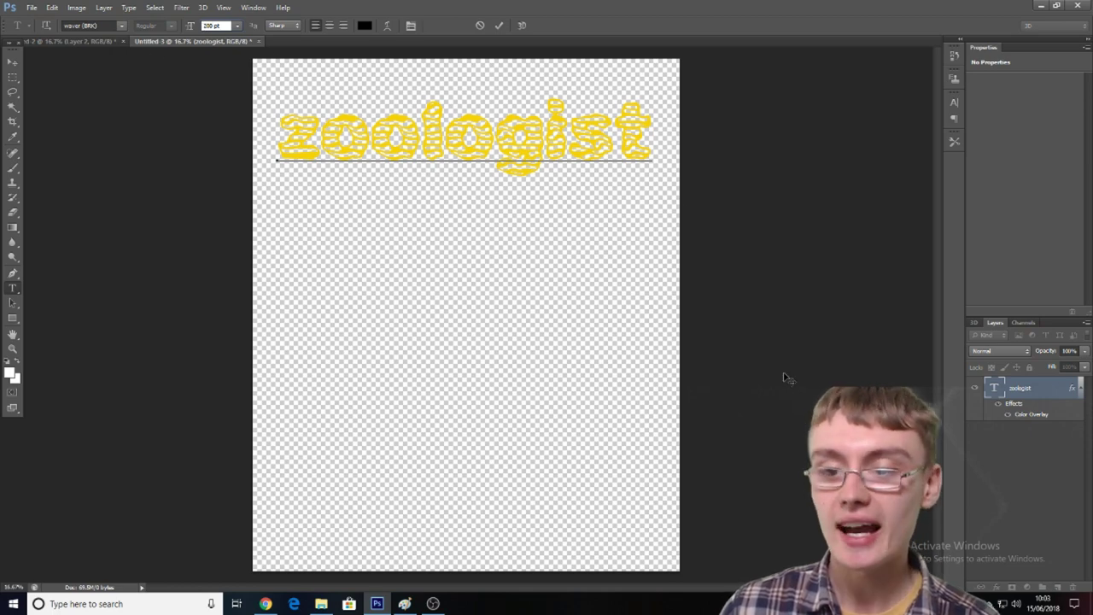
click(13, 62)
click(89, 41)
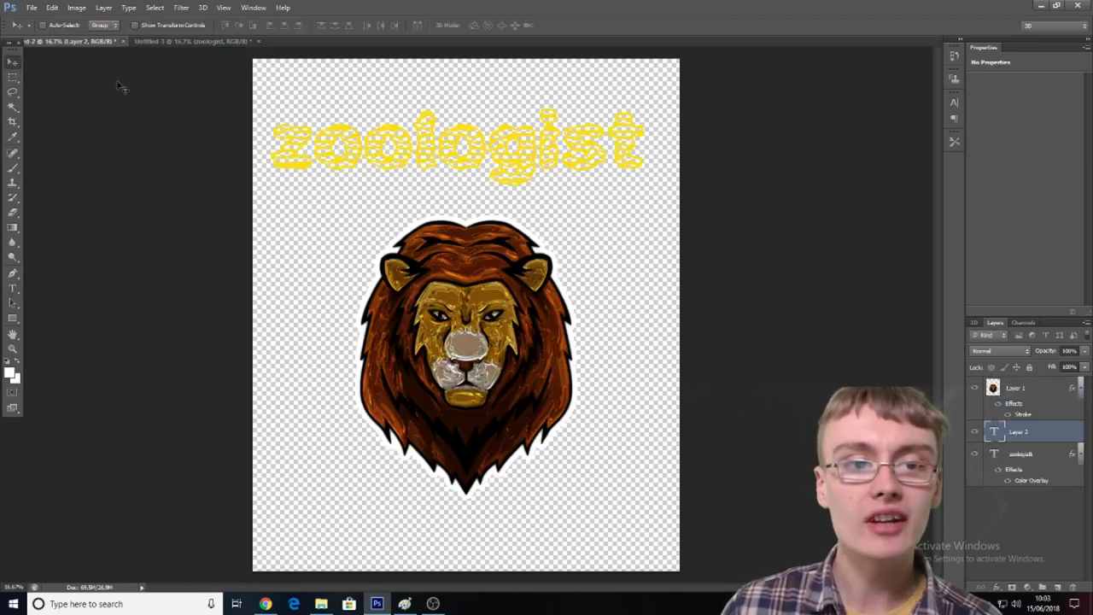
click(13, 288)
Back in Untitled-3, drag the yellow zoologist title to settle centred near the top
click(389, 161)
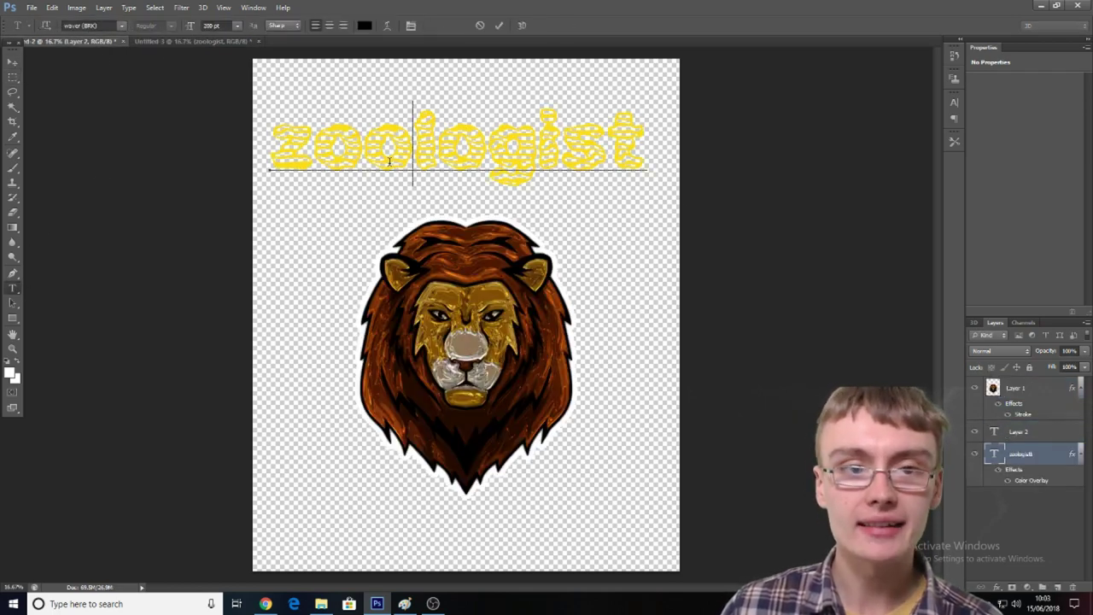
click(12, 61)
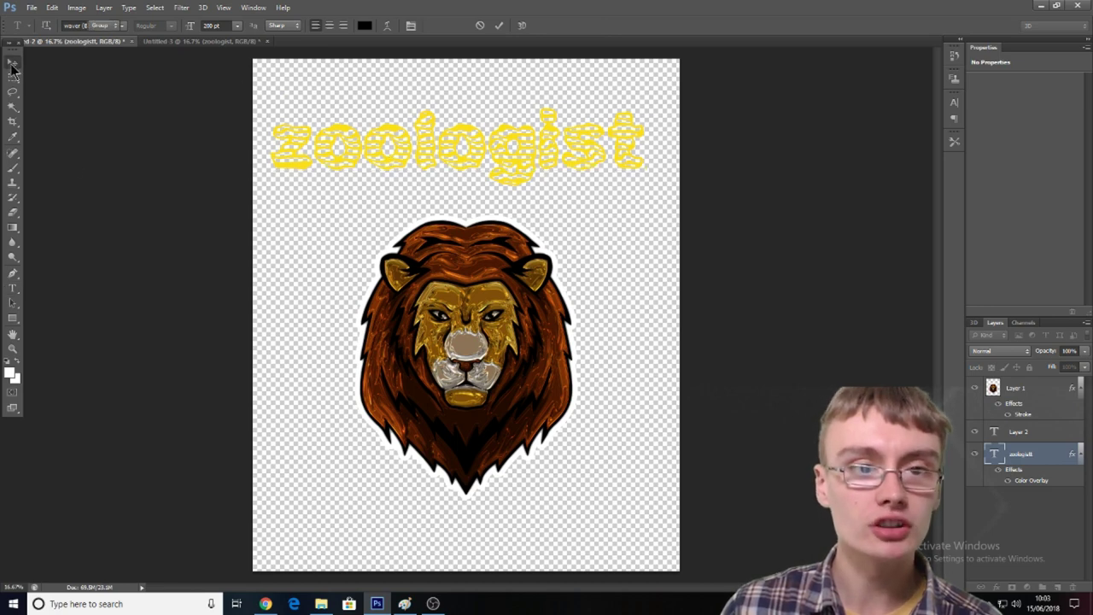
click(175, 41)
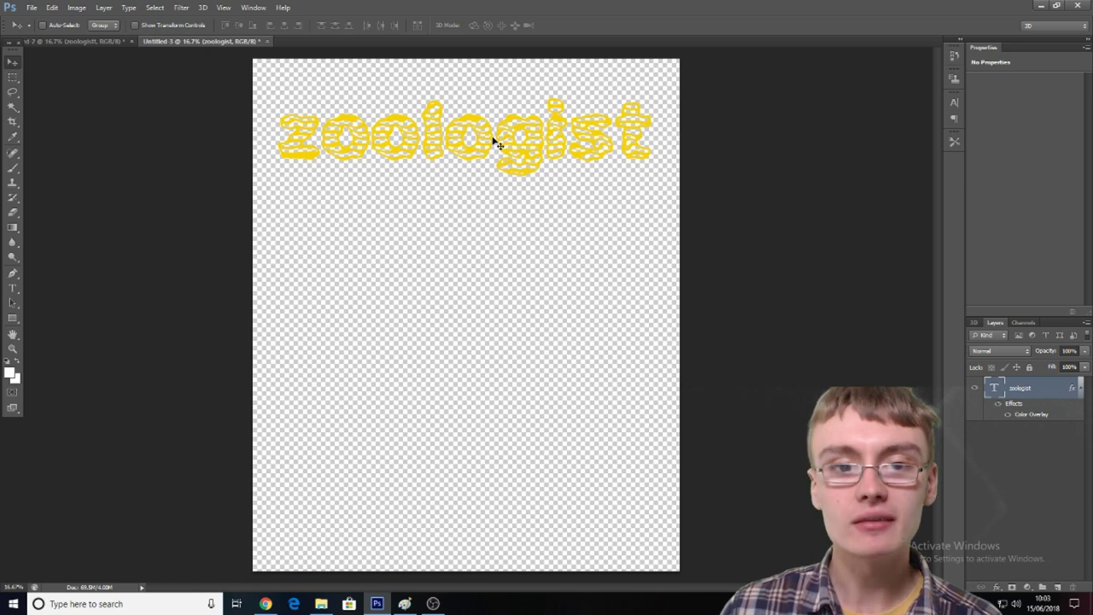
drag(498, 145, 499, 111)
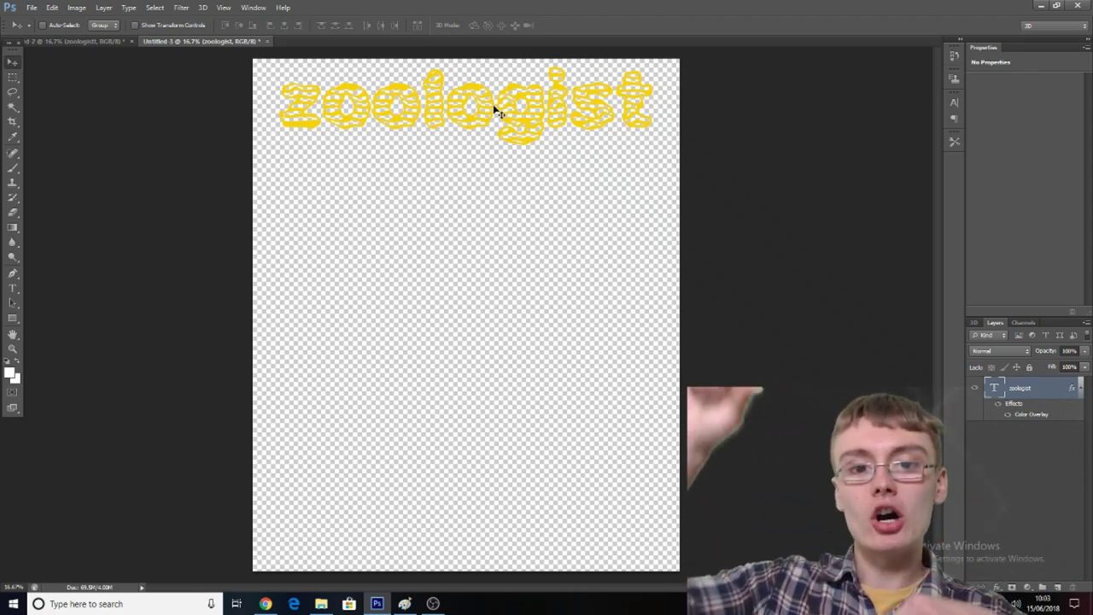
drag(522, 108, 524, 147)
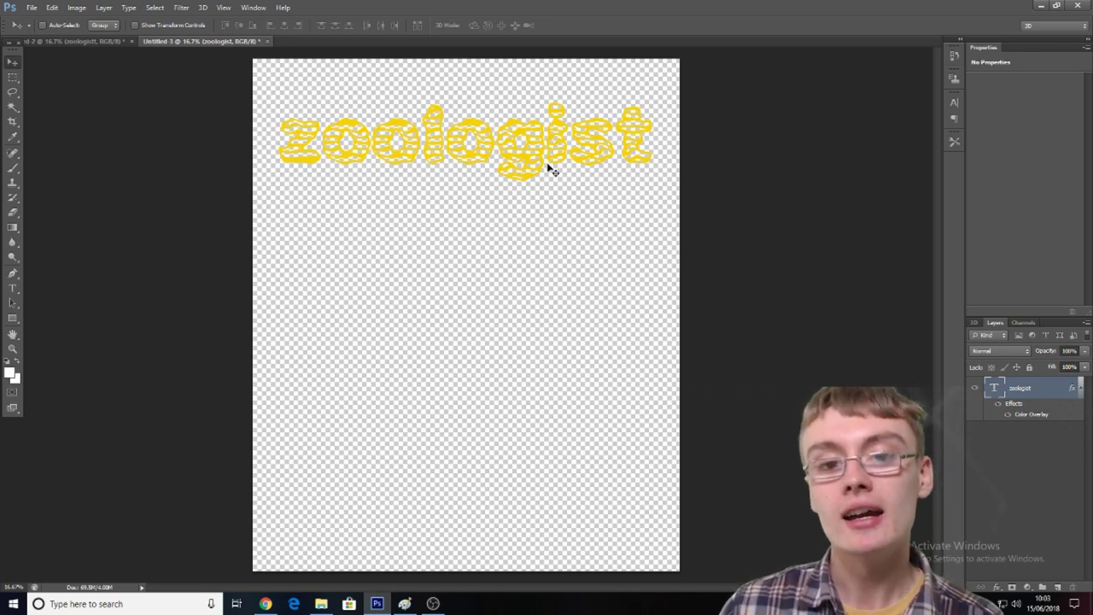
drag(552, 166, 533, 147)
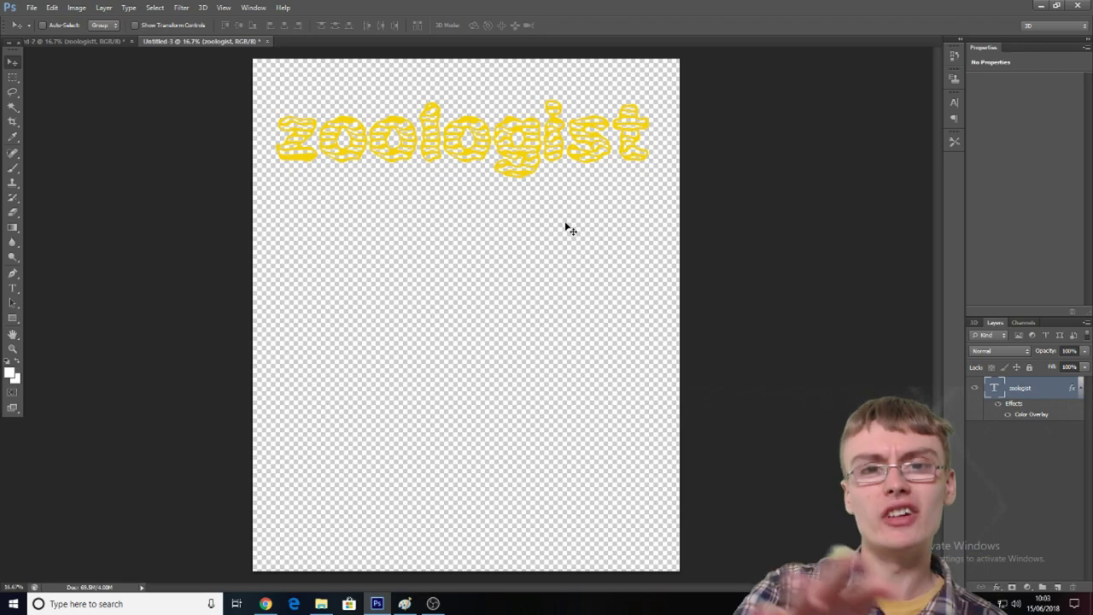
Return to Chrome's Pixabay lion head results and browse through them
click(266, 604)
click(284, 10)
scroll(430, 228, up, 15)
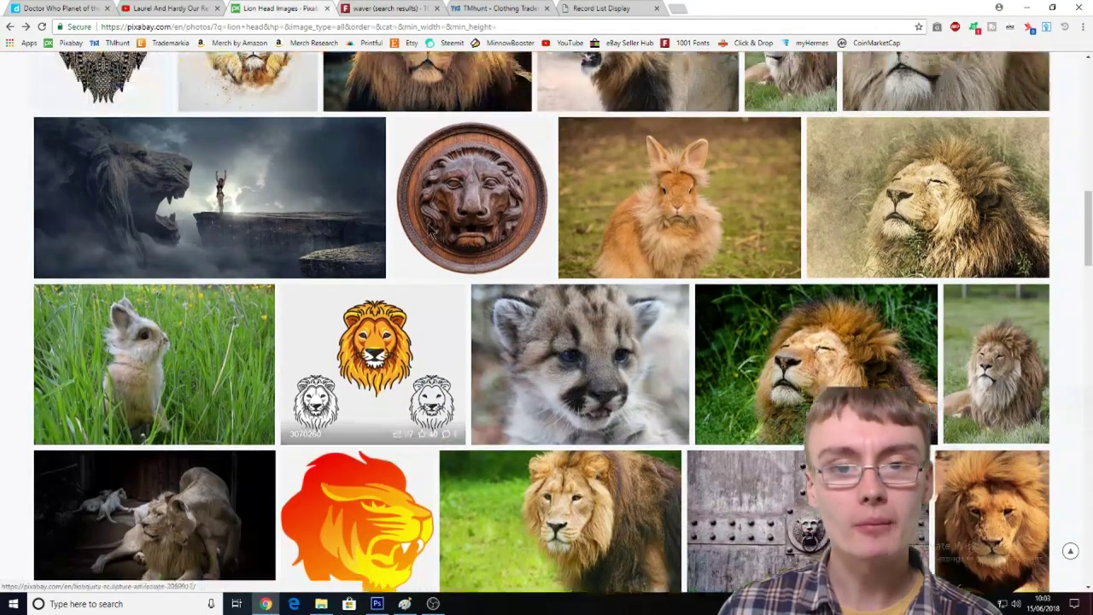
scroll(430, 229, up, 1)
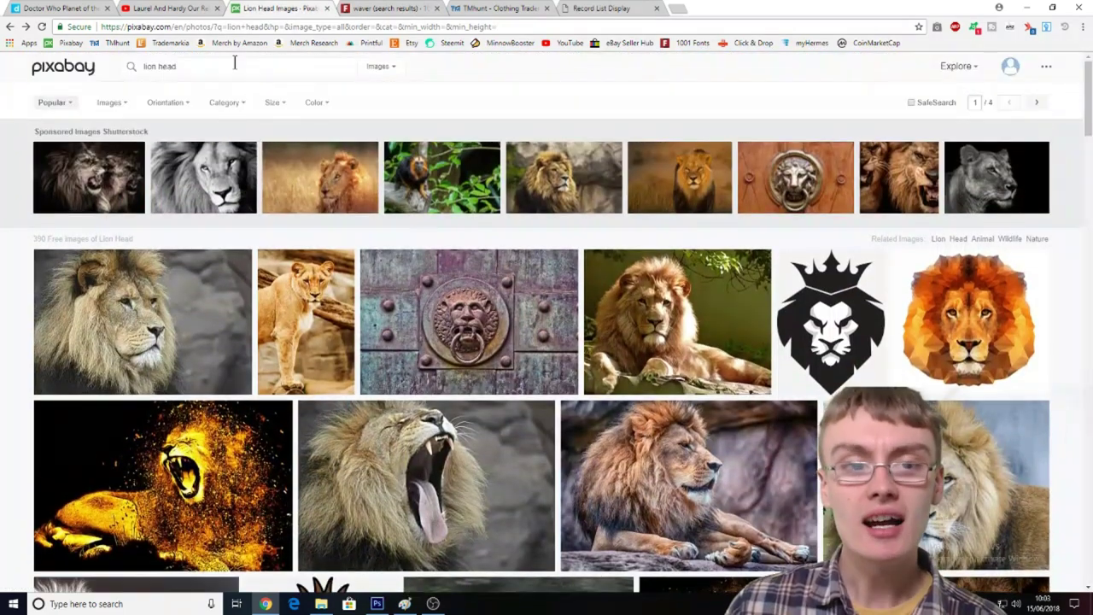
scroll(429, 242, down, 7)
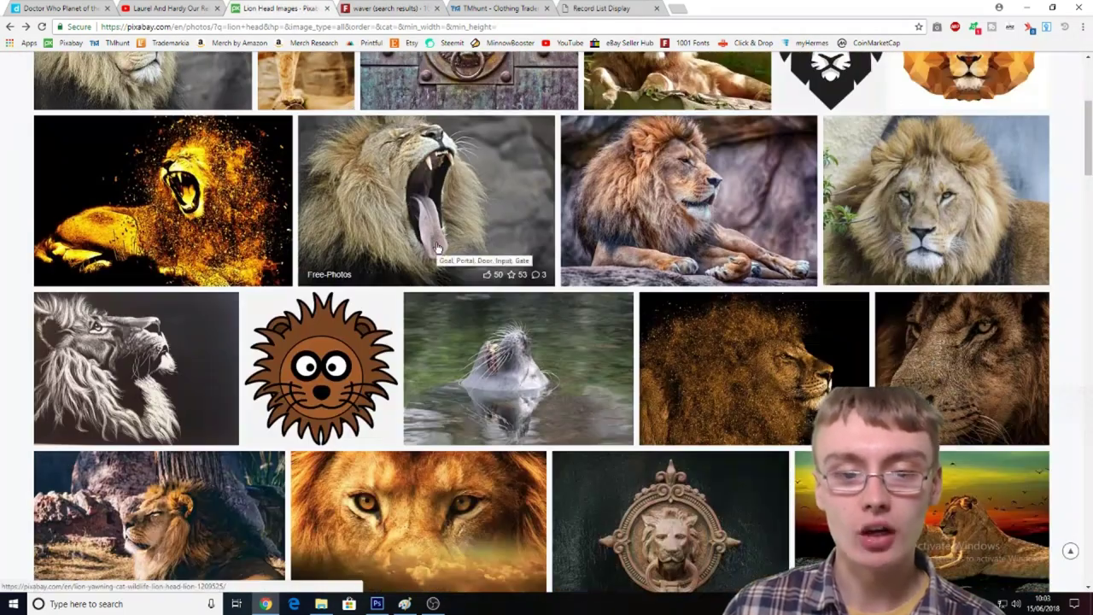
scroll(436, 248, down, 3)
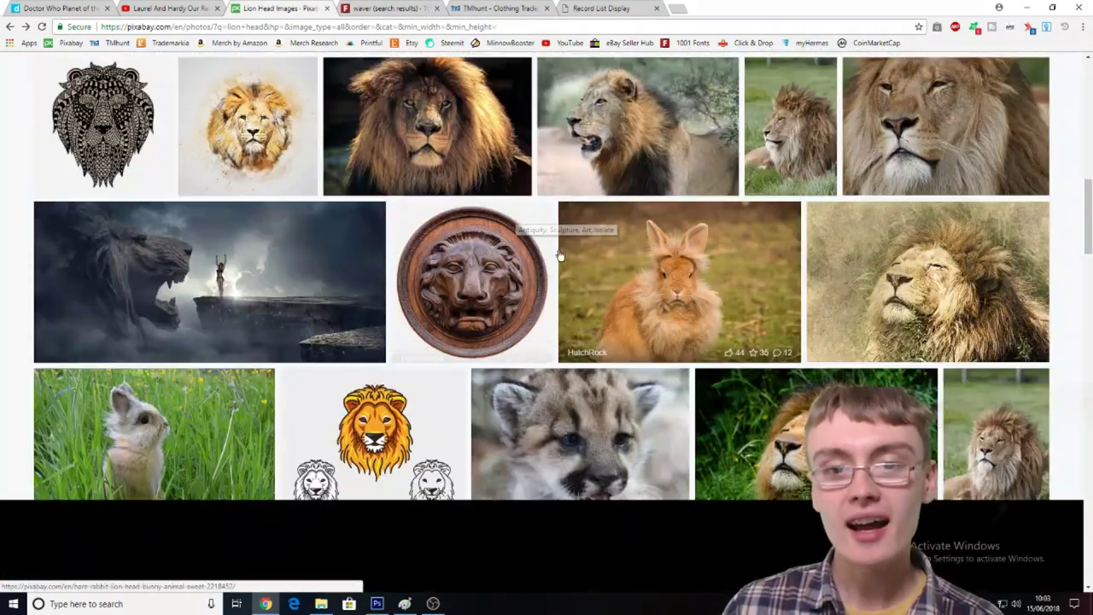
scroll(559, 255, down, 9)
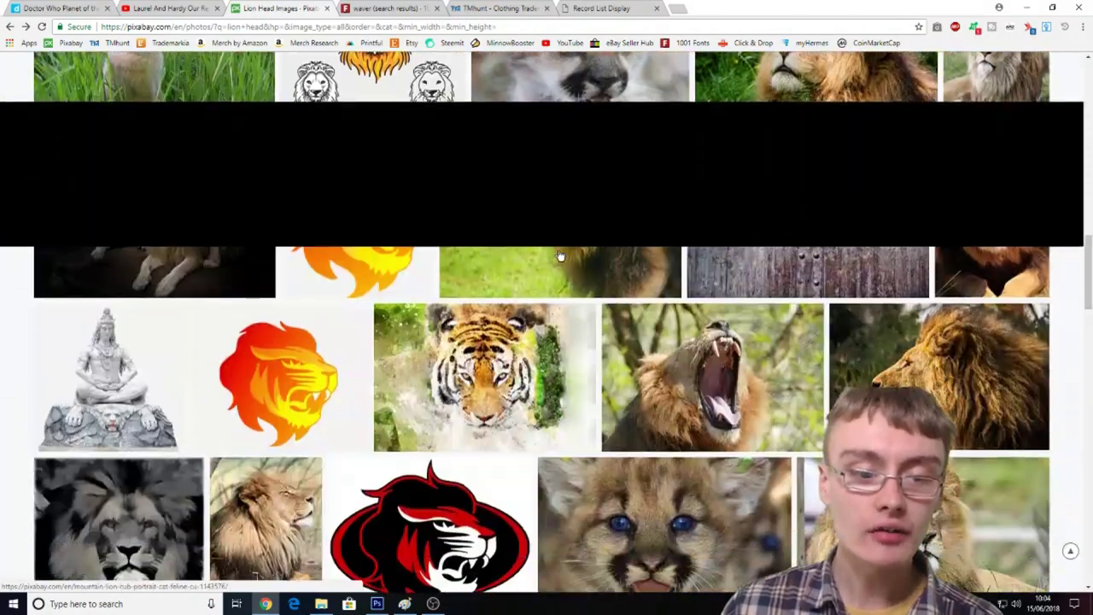
scroll(559, 254, down, 9)
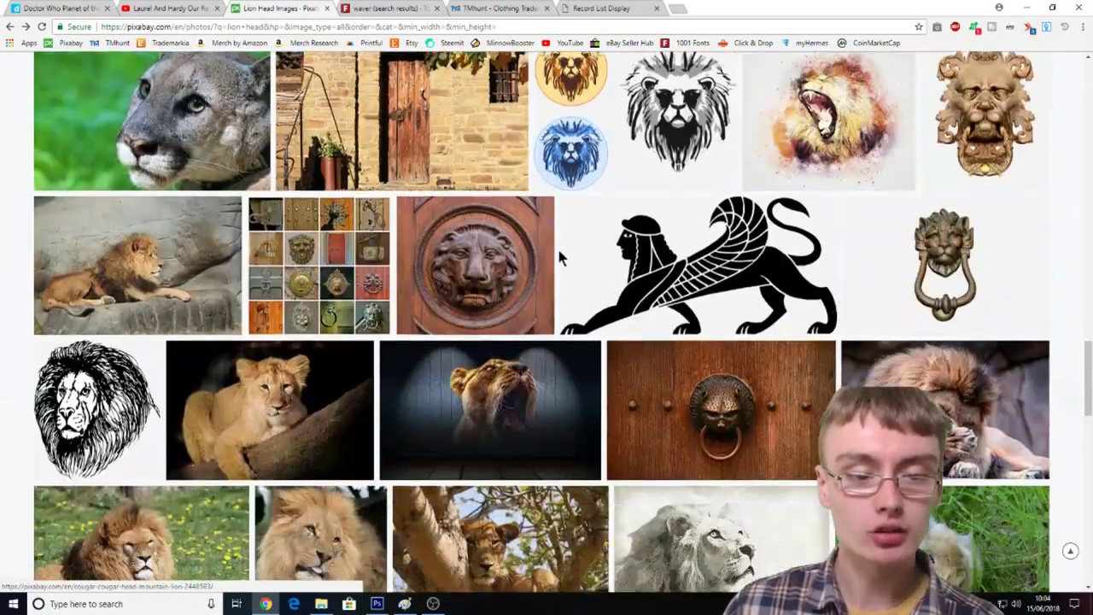
scroll(559, 254, down, 8)
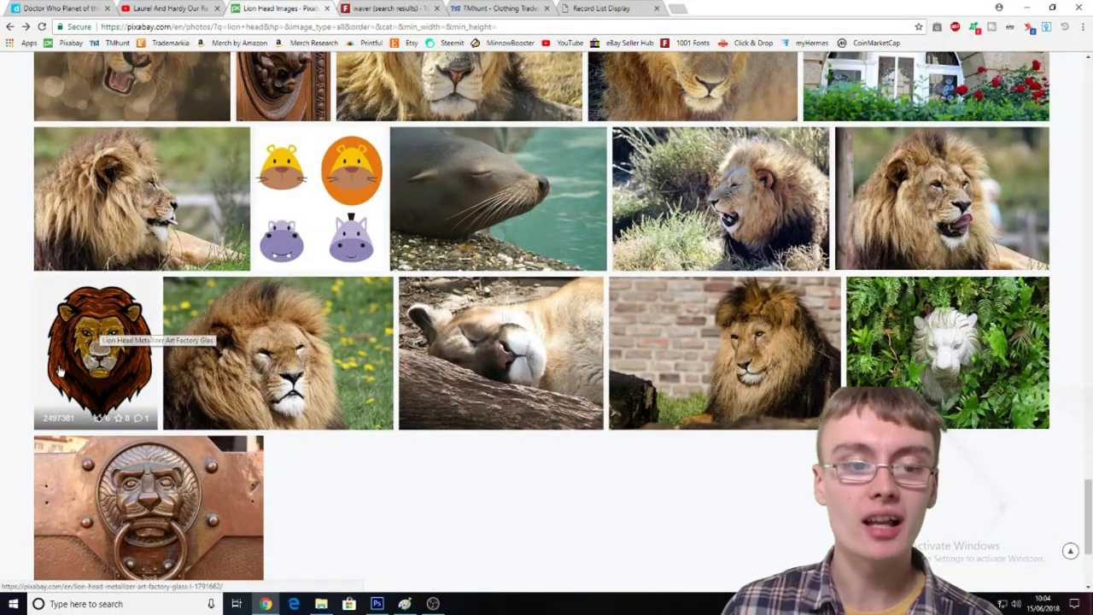
scroll(90, 357, up, 1)
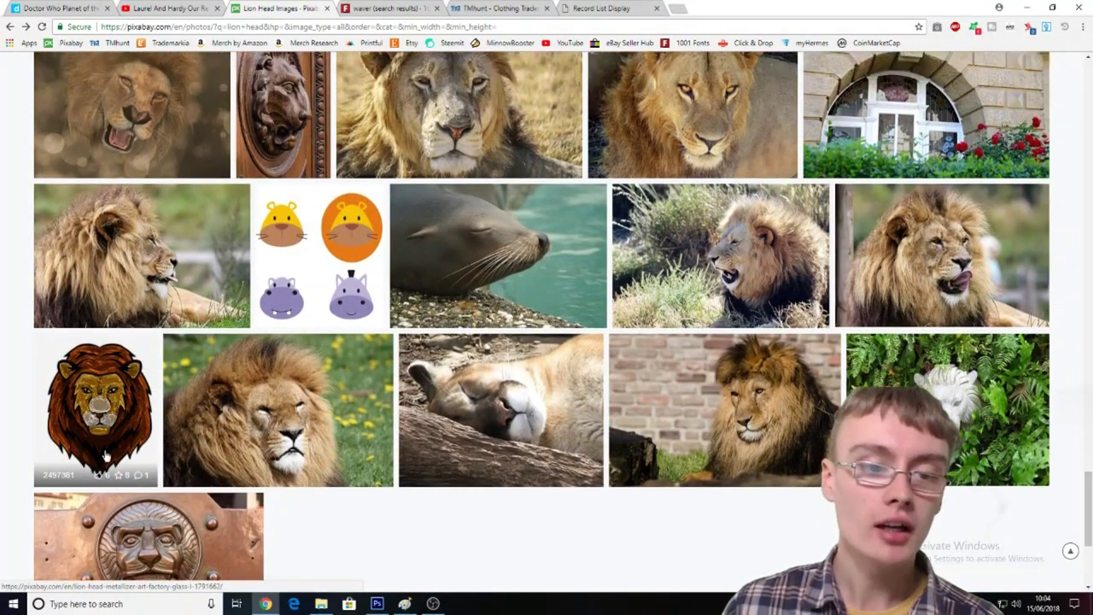
Download the cartoon lion-head logo as a 1552×1920 PNG
click(129, 386)
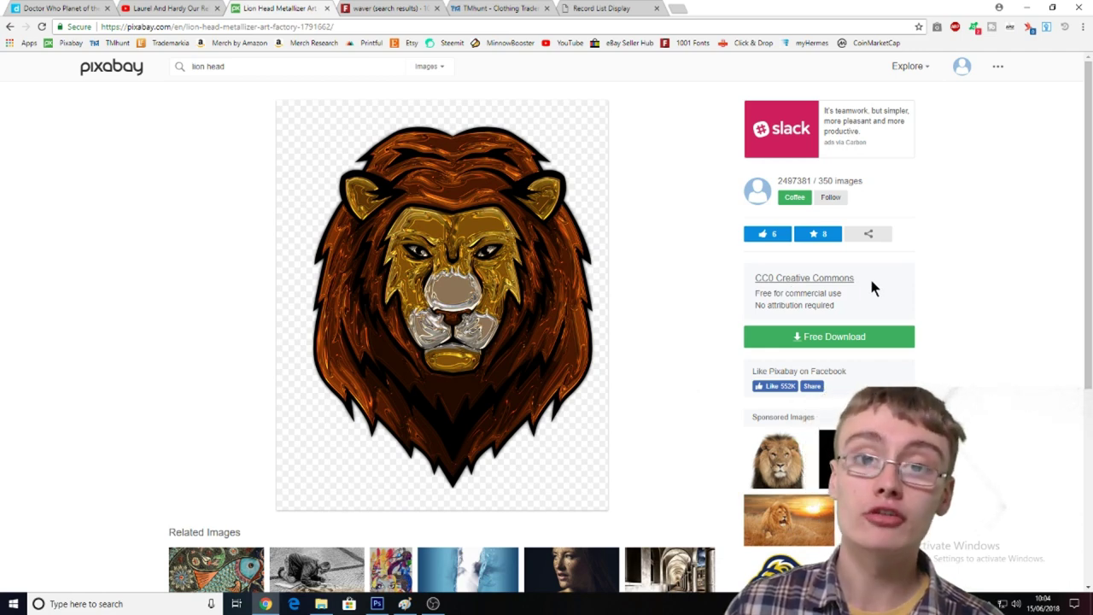
click(866, 338)
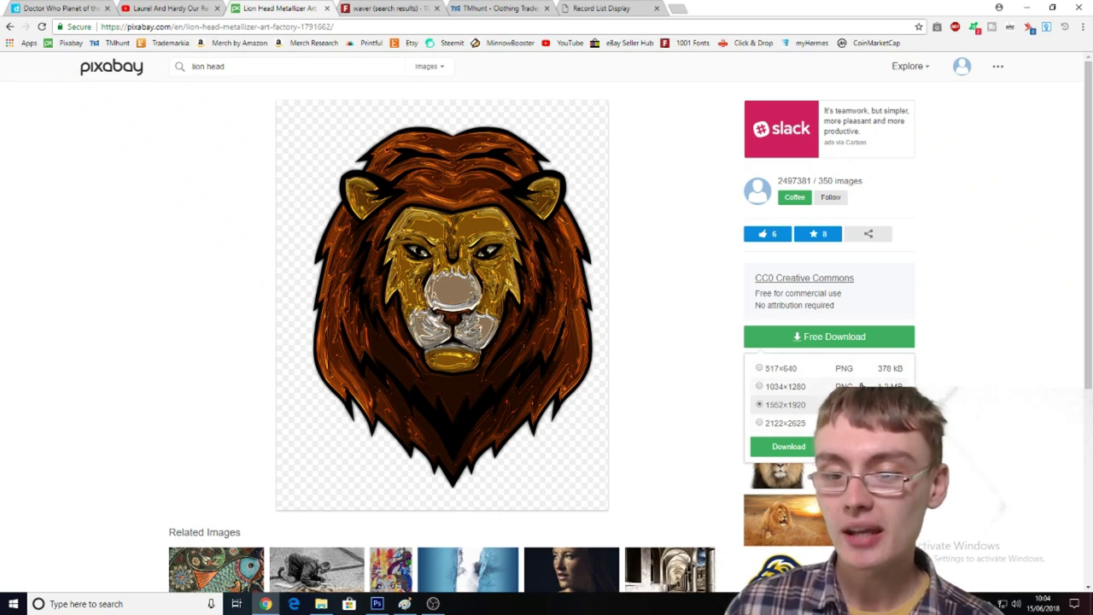
click(785, 448)
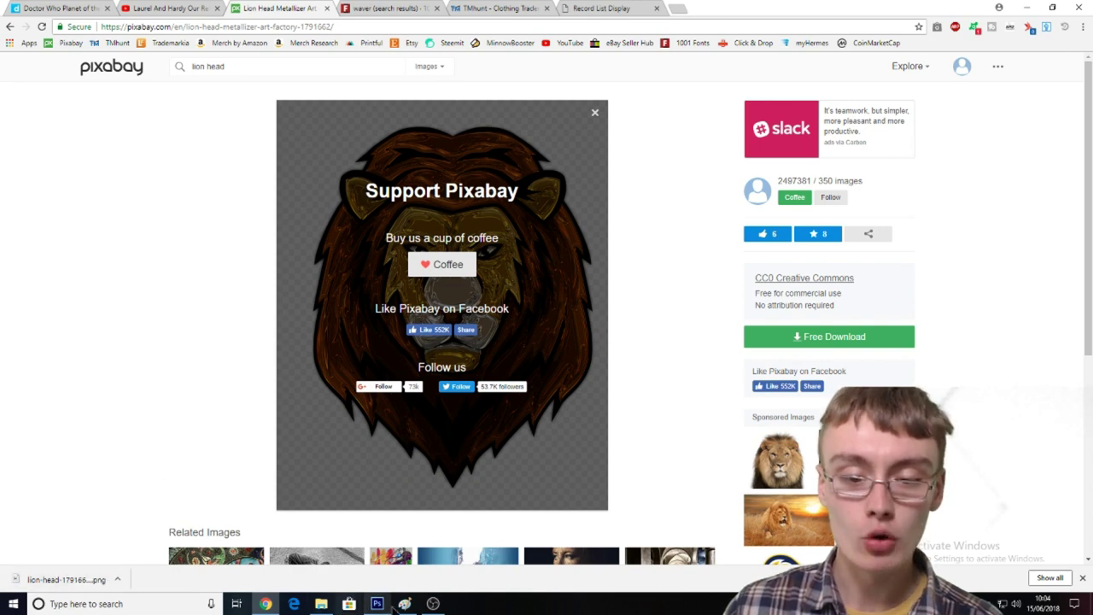
Open the downloaded lion PNG in Paint, select all and copy it
mouse_move(394, 608)
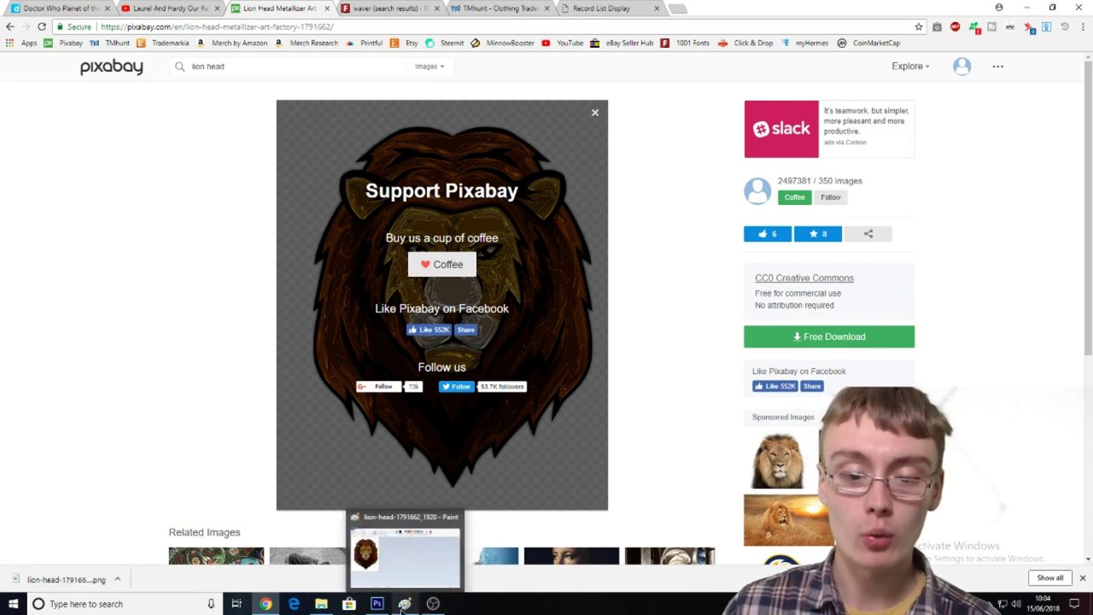
click(401, 609)
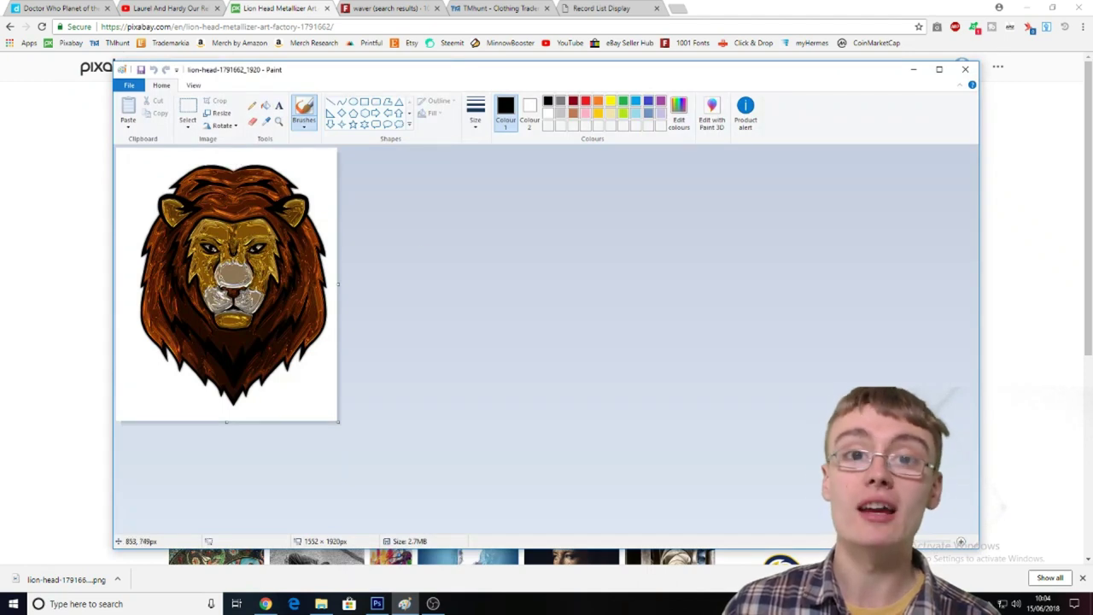
click(195, 128)
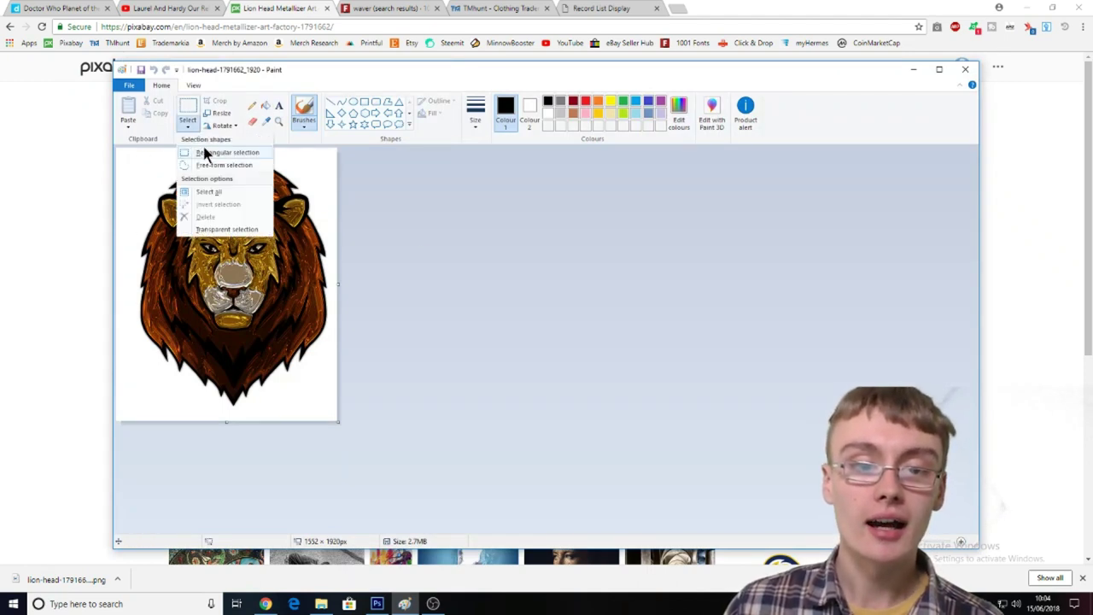
click(210, 191)
right_click(286, 188)
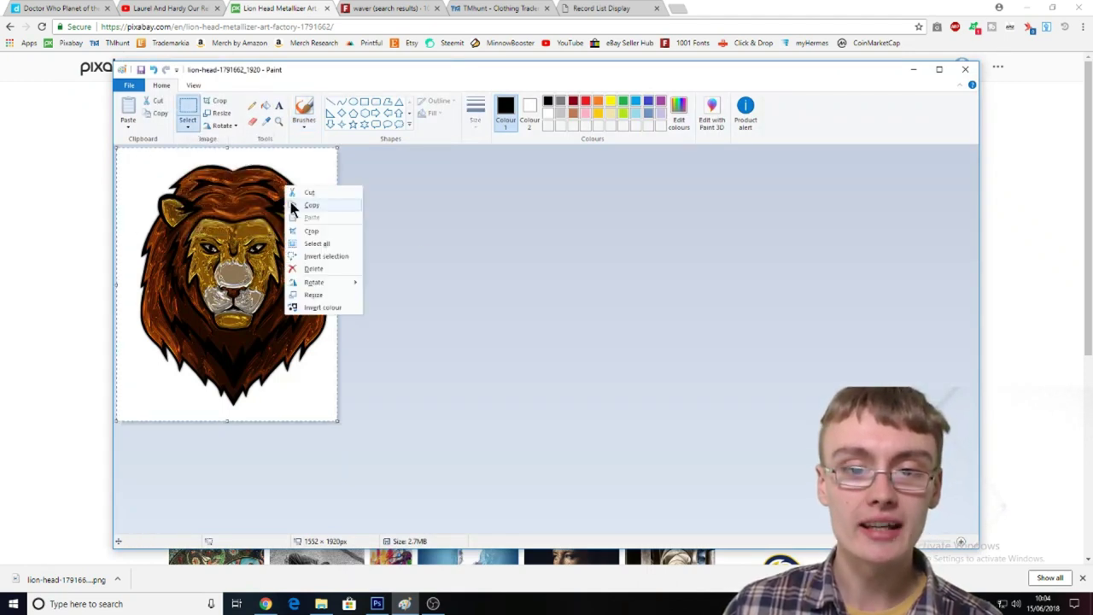
click(295, 205)
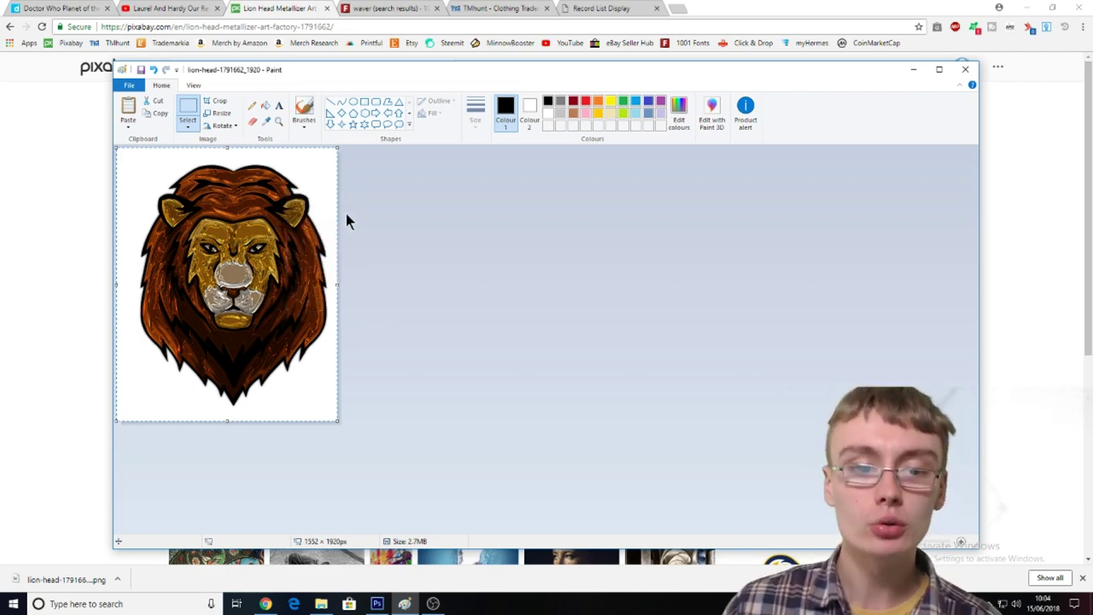
Copy the whole lion picture to the clipboard again and return to Photoshop
right_click(261, 214)
click(274, 234)
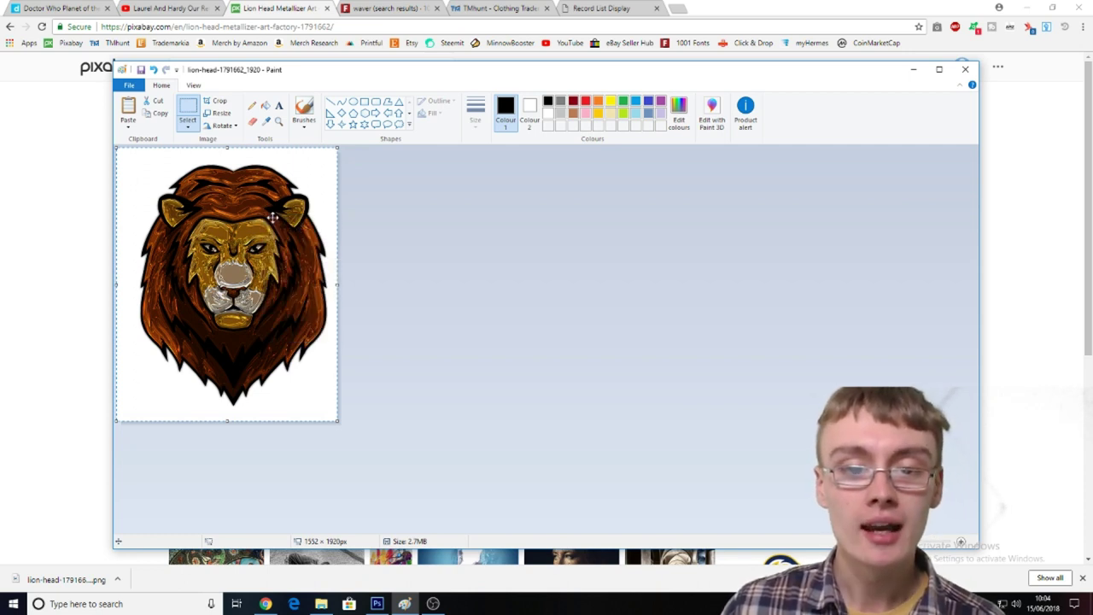
right_click(217, 210)
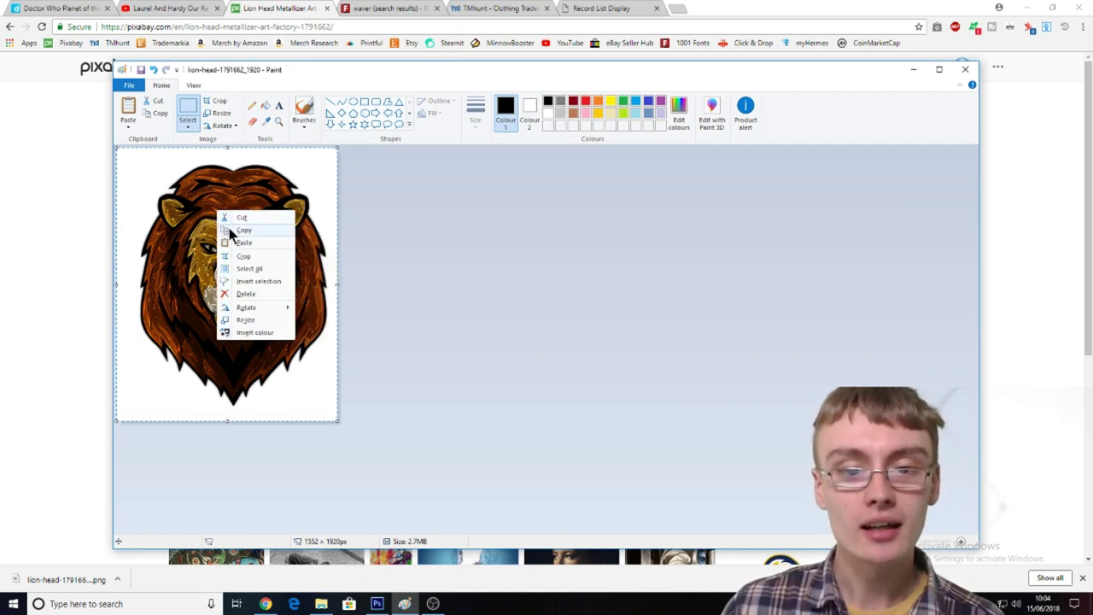
click(242, 230)
click(377, 603)
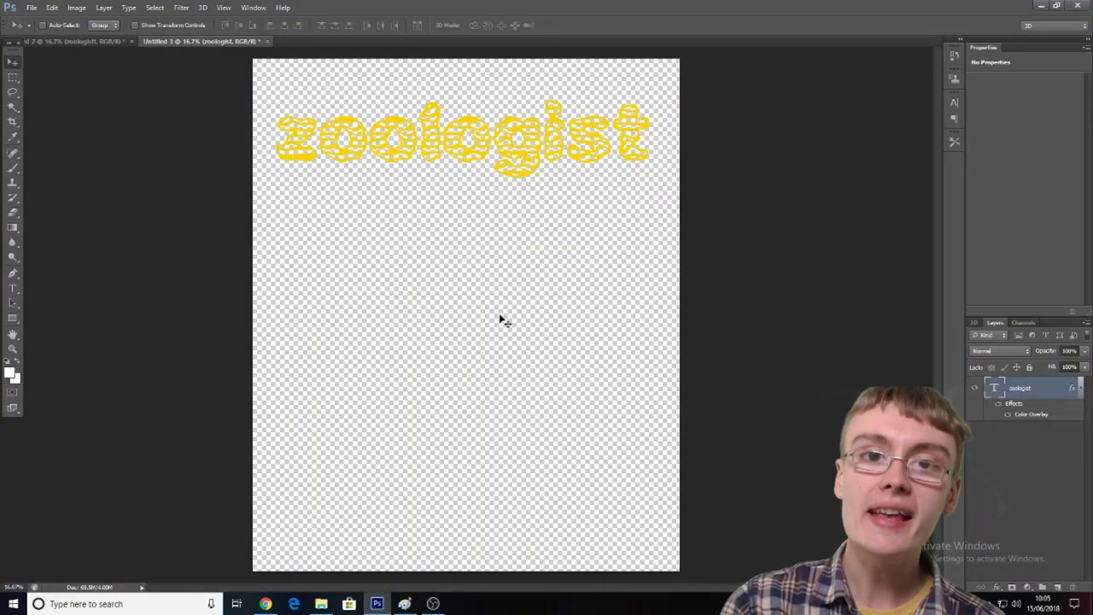
Paste the lion image and select its white background with the Magic Wand
key(ctrl+v)
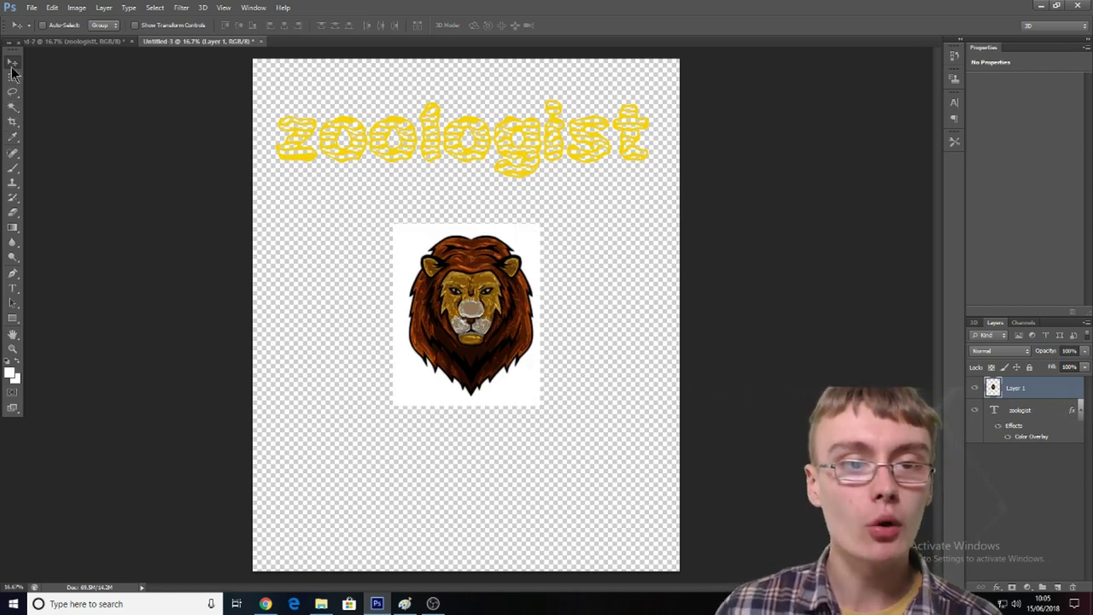
click(14, 109)
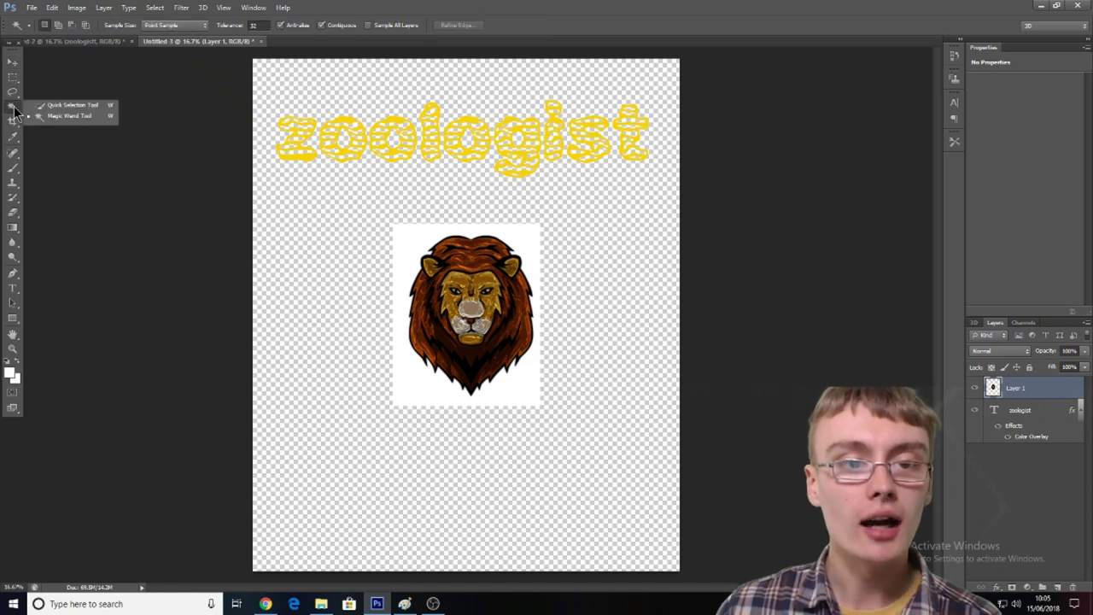
click(59, 115)
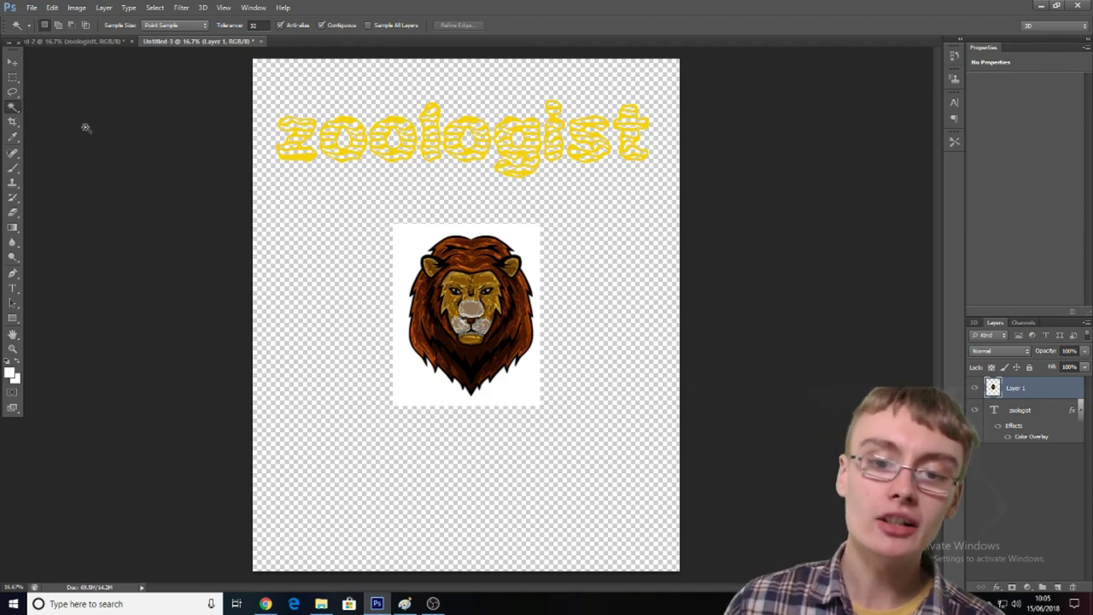
click(411, 237)
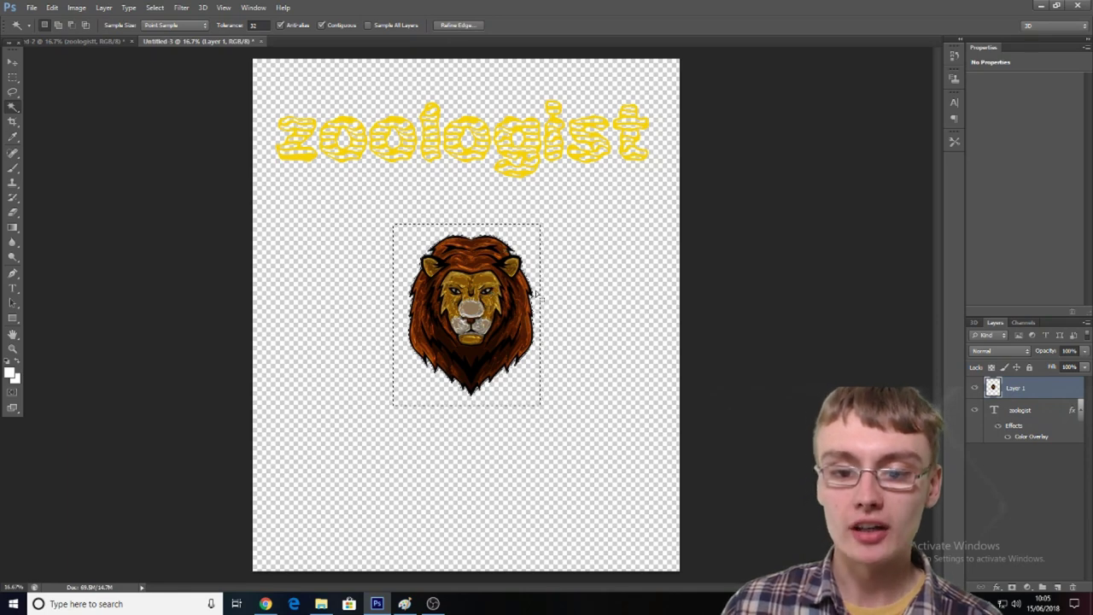
Clear the selection around the lion, dismissing the no-pixels-selected warnings
drag(13, 77, 131, 81)
click(161, 146)
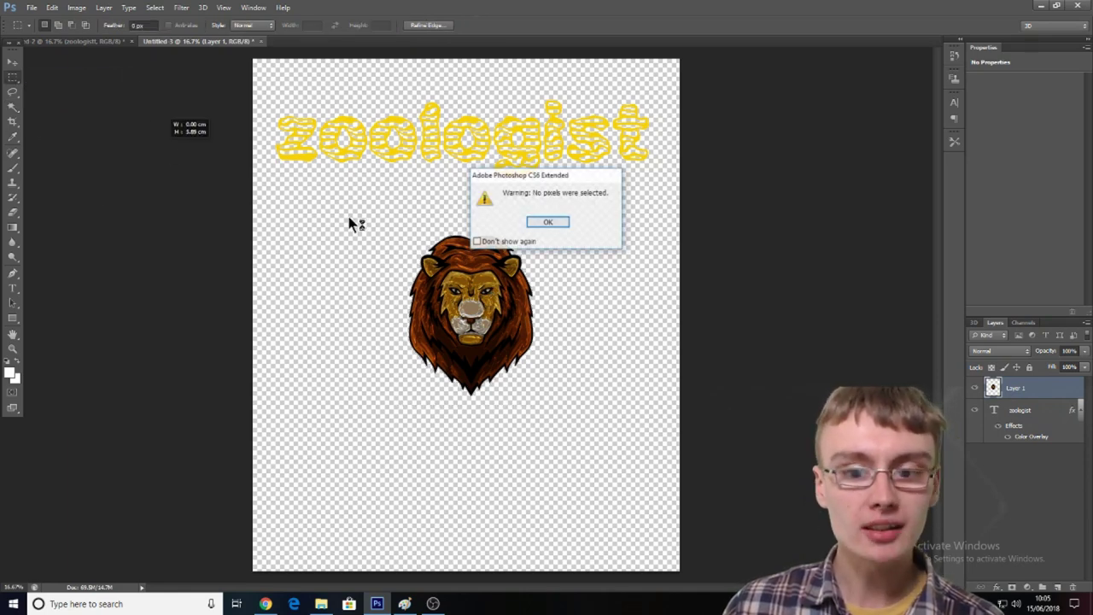
click(558, 223)
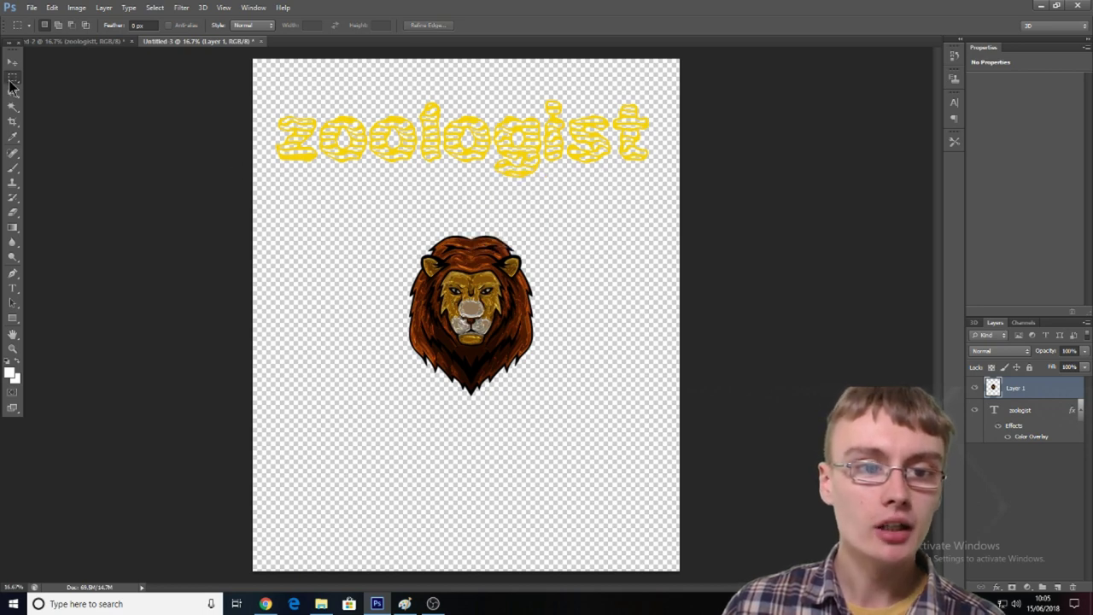
drag(13, 78, 35, 77)
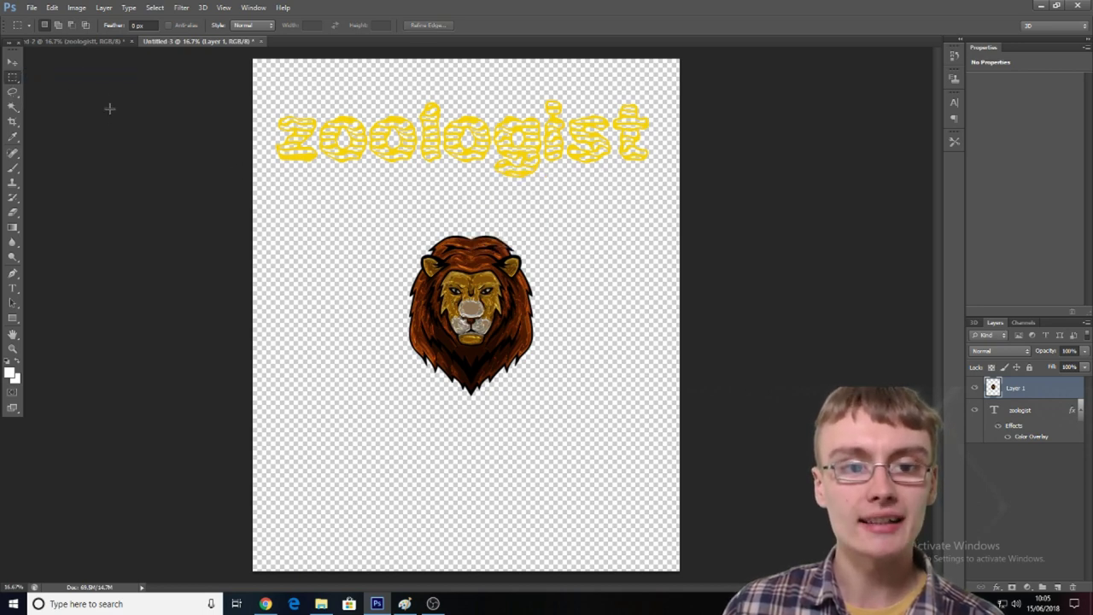
click(111, 109)
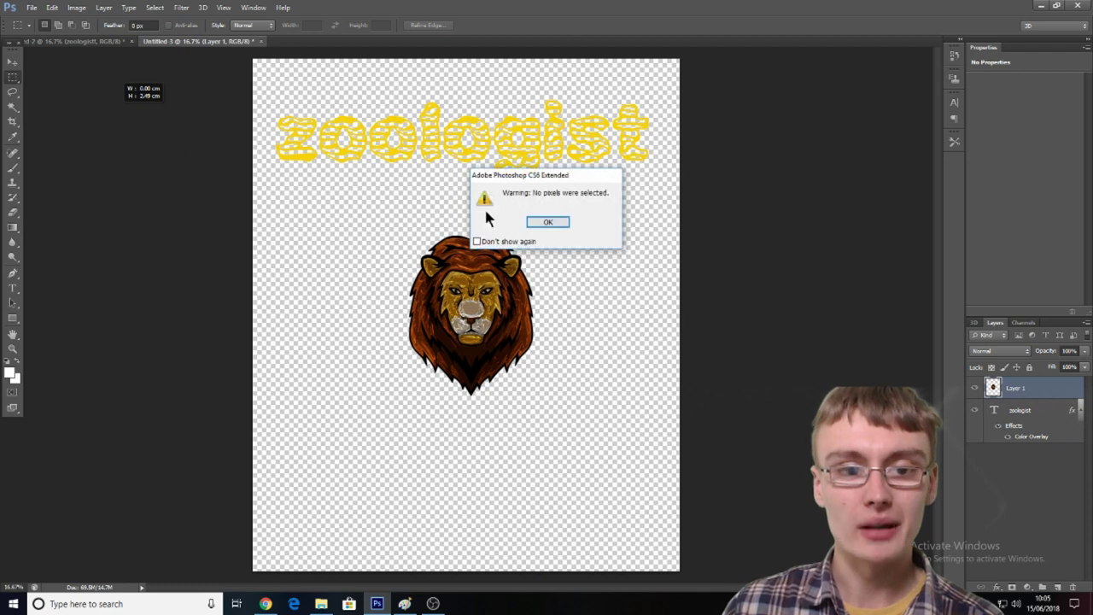
click(551, 224)
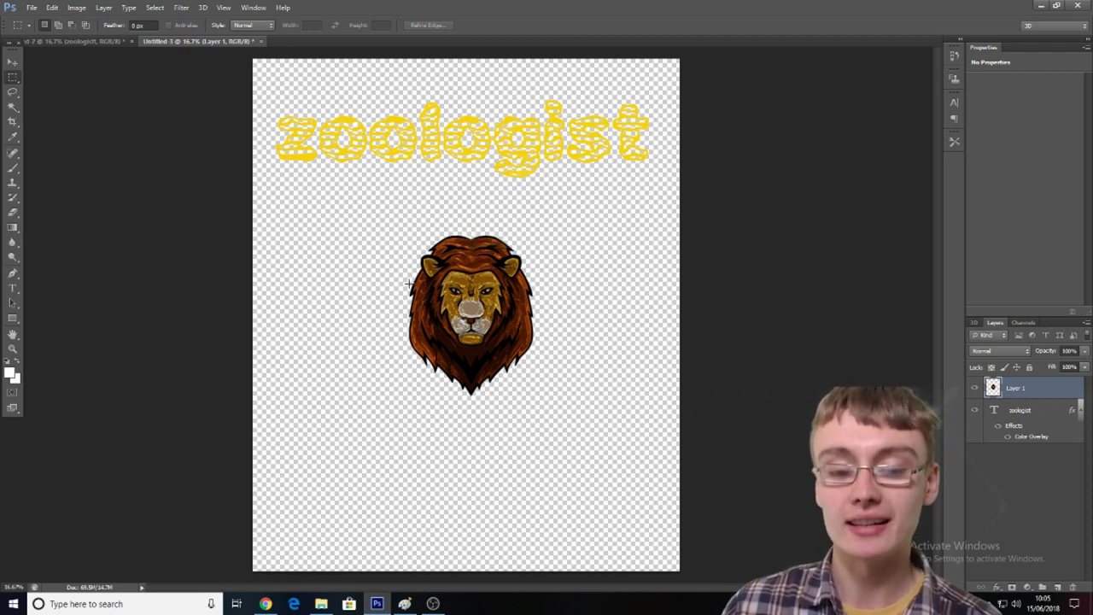
click(11, 64)
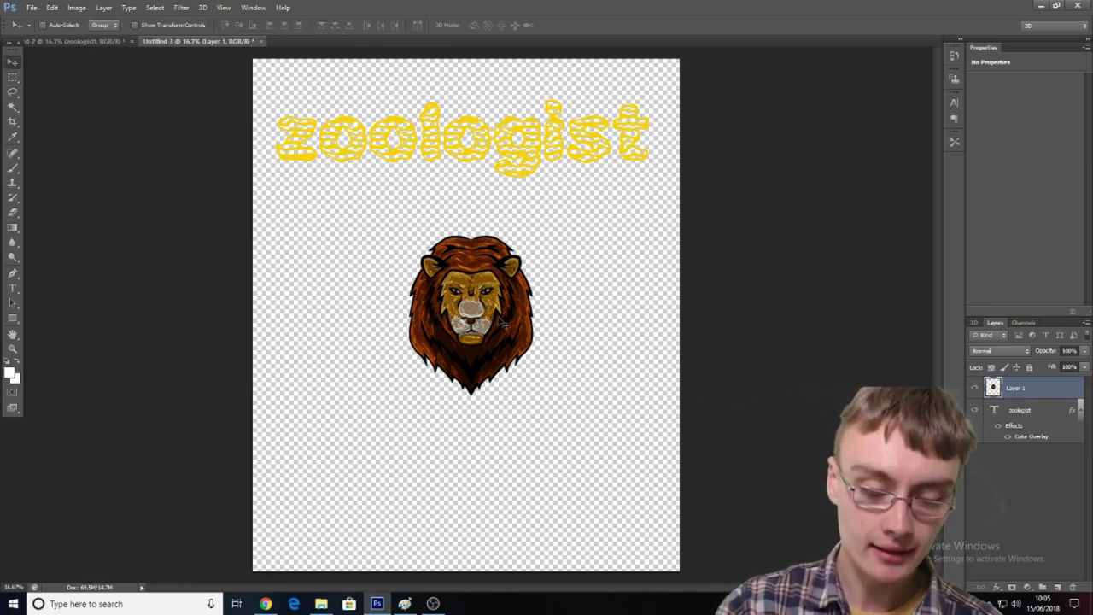
Scale the lion head up to about 155% and centre it below the title
key(ctrl+t)
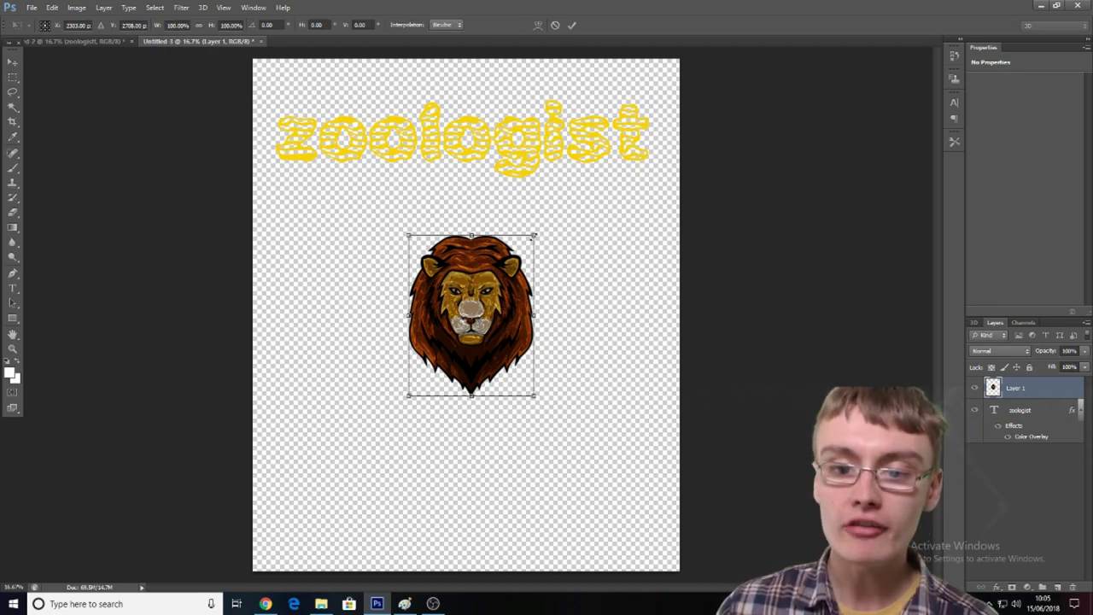
drag(533, 235, 594, 156)
drag(569, 276, 535, 342)
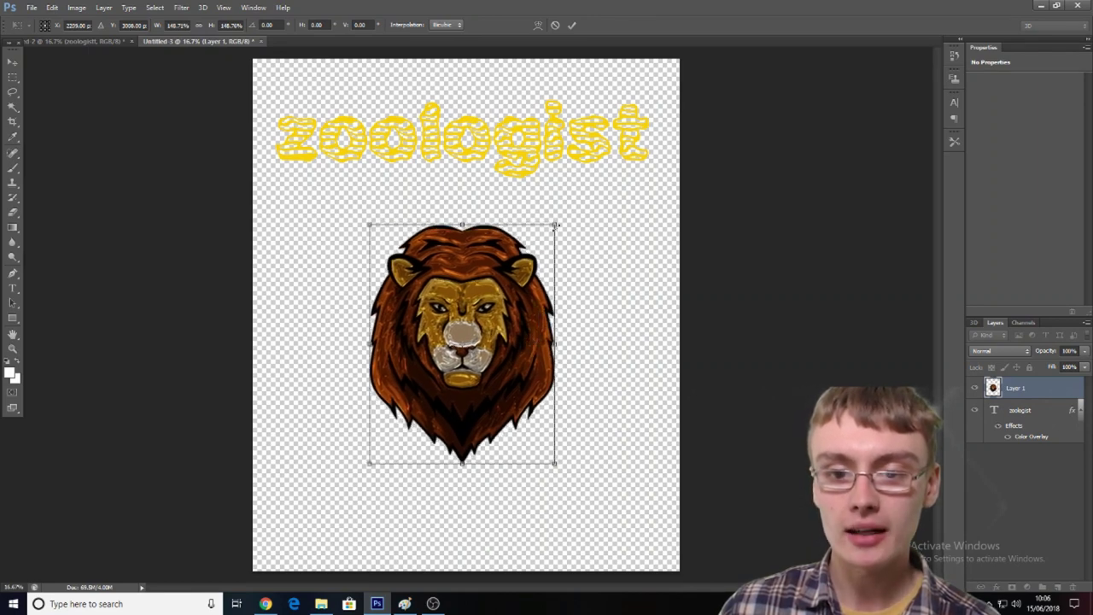
drag(556, 225, 566, 212)
drag(544, 352, 548, 366)
key(Return)
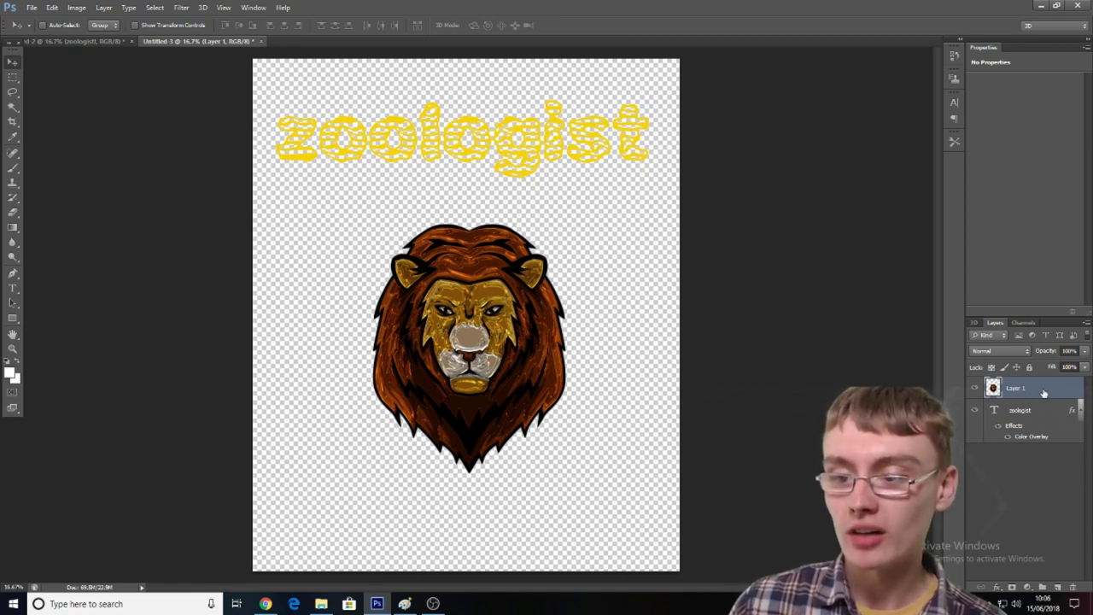
double_click(1043, 391)
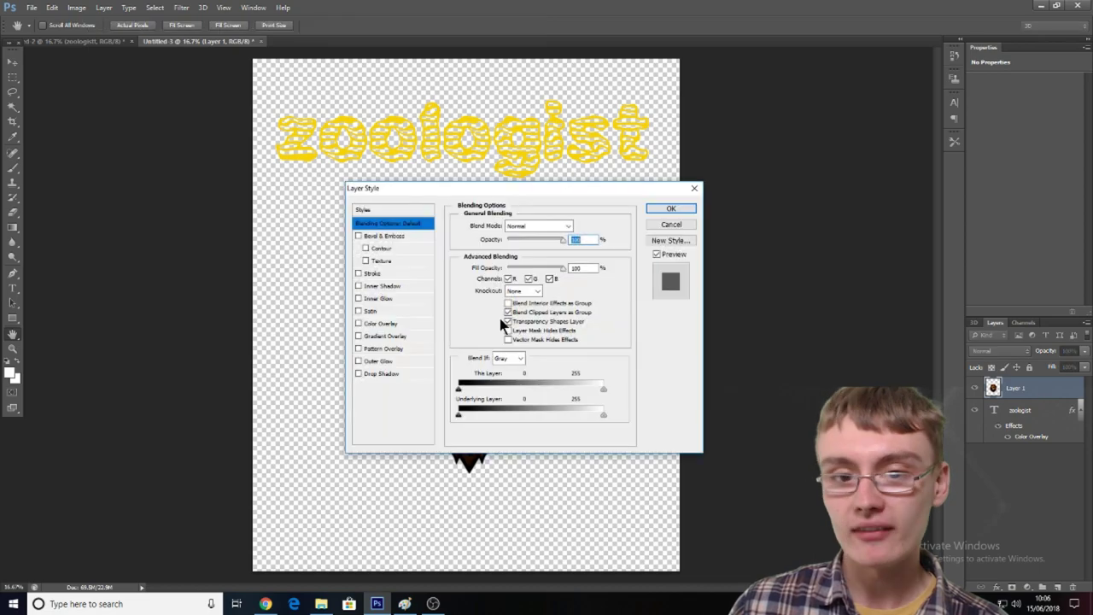
drag(477, 193, 610, 226)
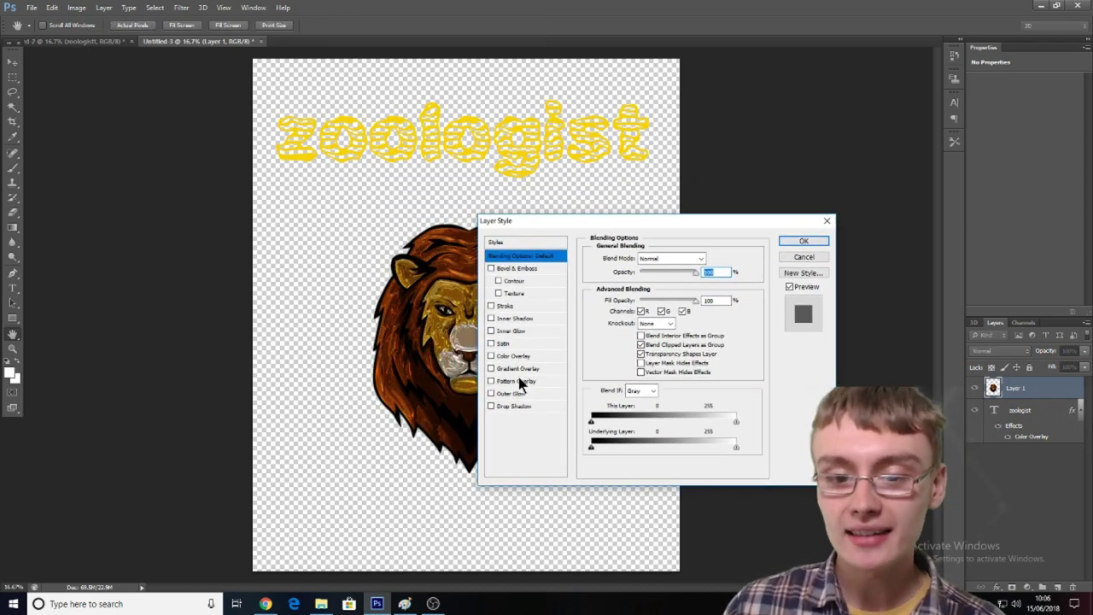
click(516, 308)
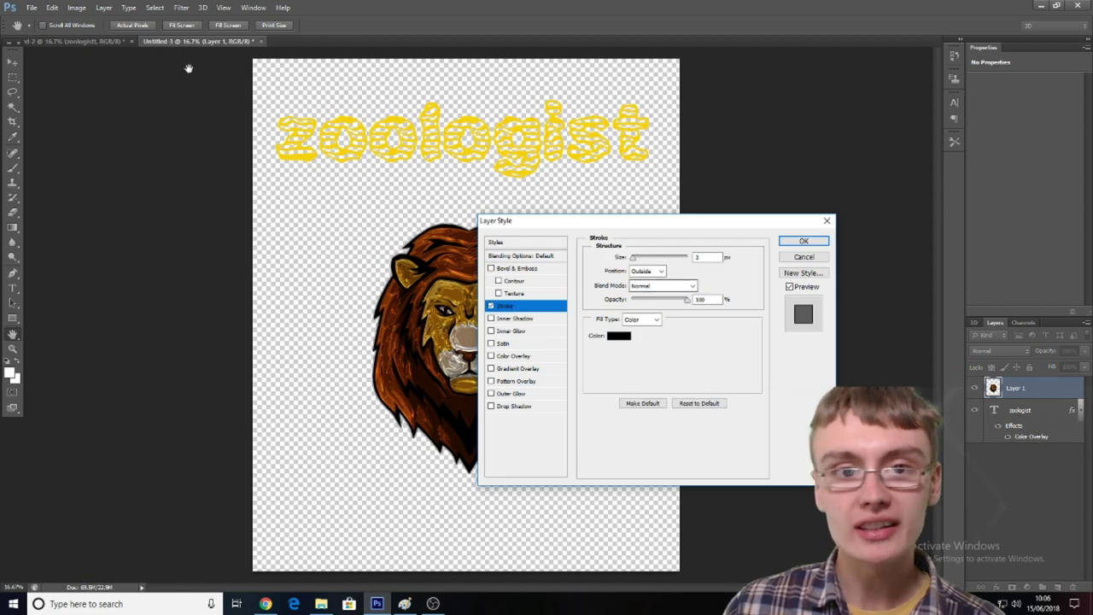
click(804, 241)
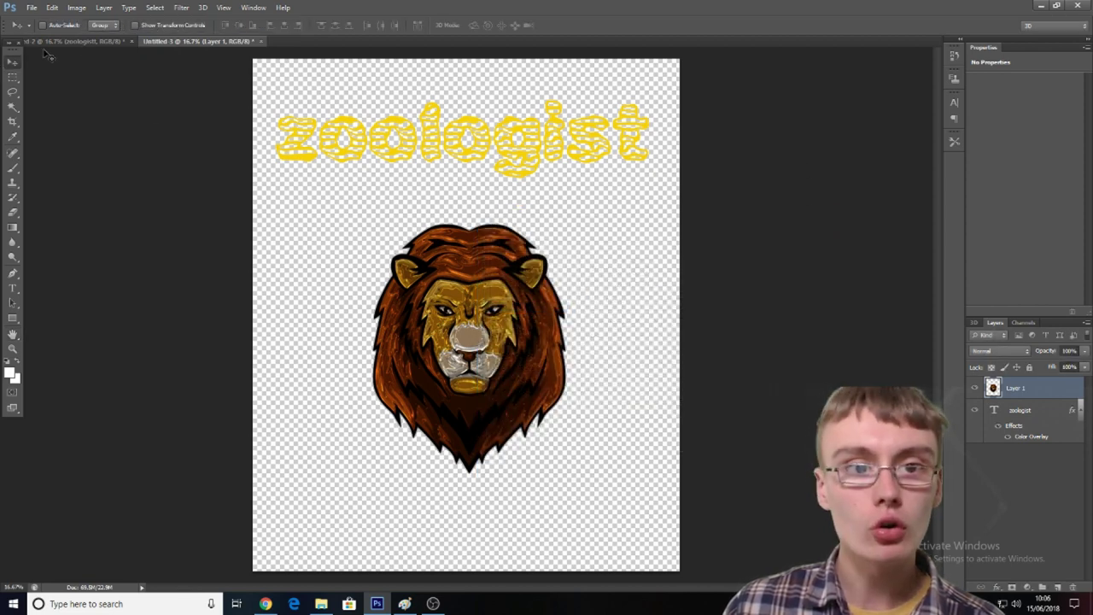
click(75, 41)
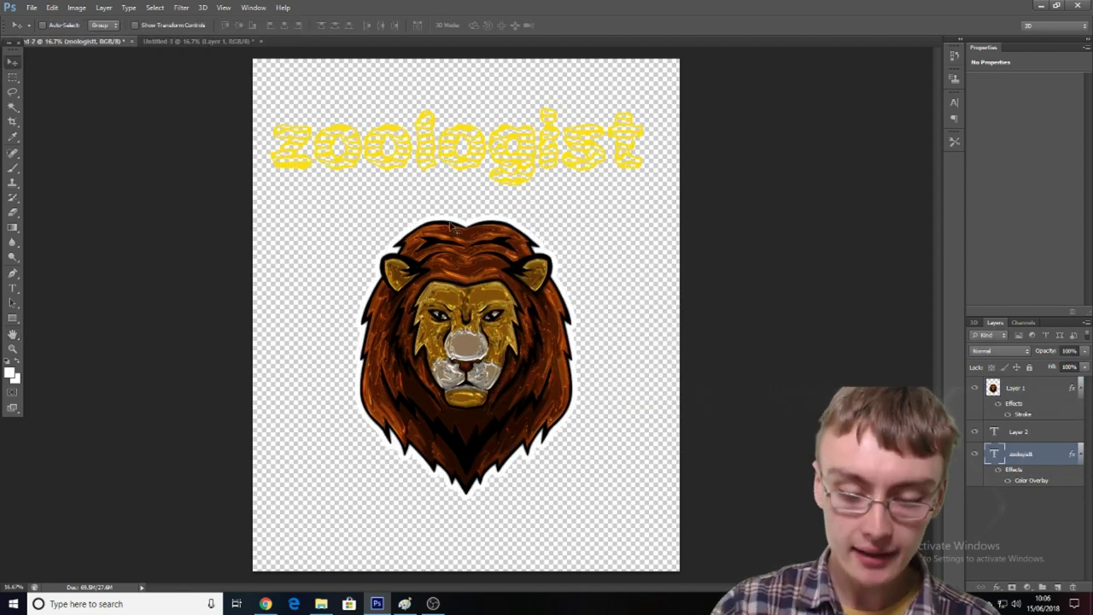
key(ctrl+plus)
key(ctrl+plus)
key(ctrl+plus)
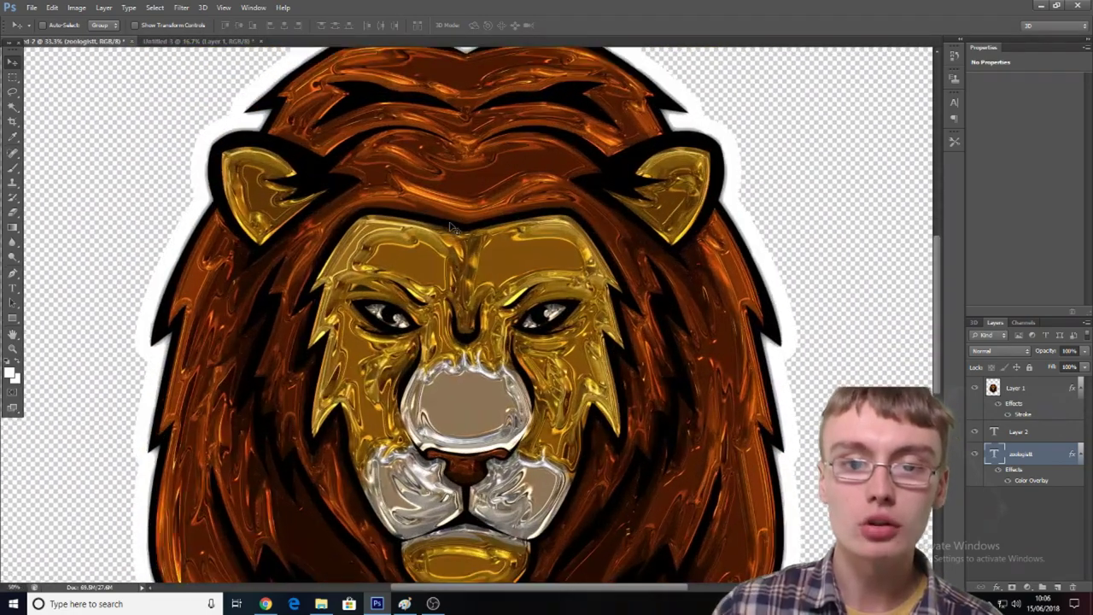
scroll(453, 227, up, 2)
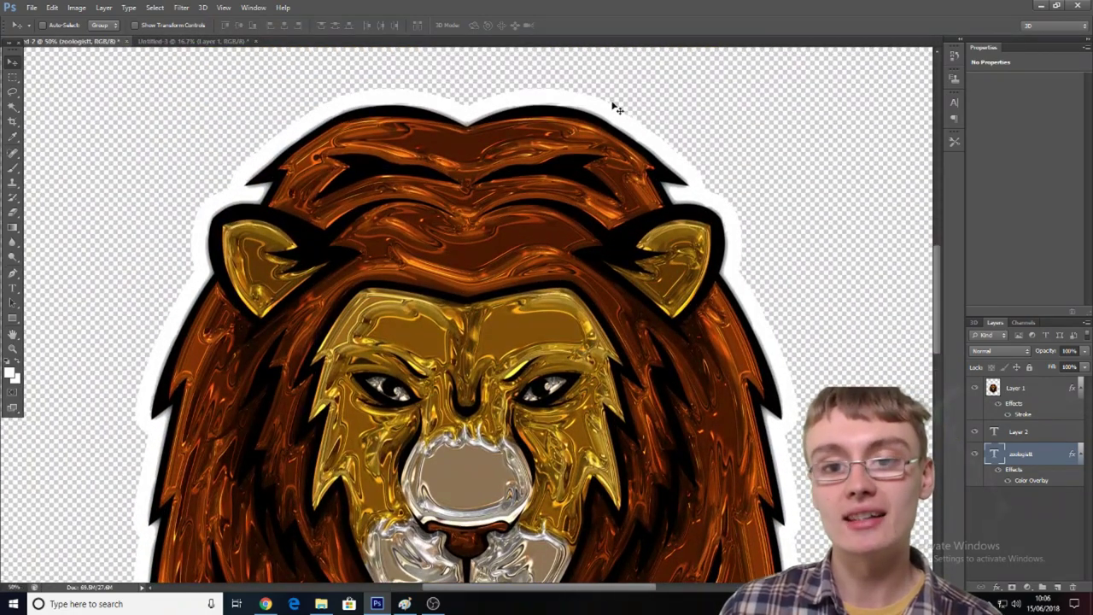
In Untitled-3, give Layer 1's lion head a thick white outside Stroke effect
click(204, 42)
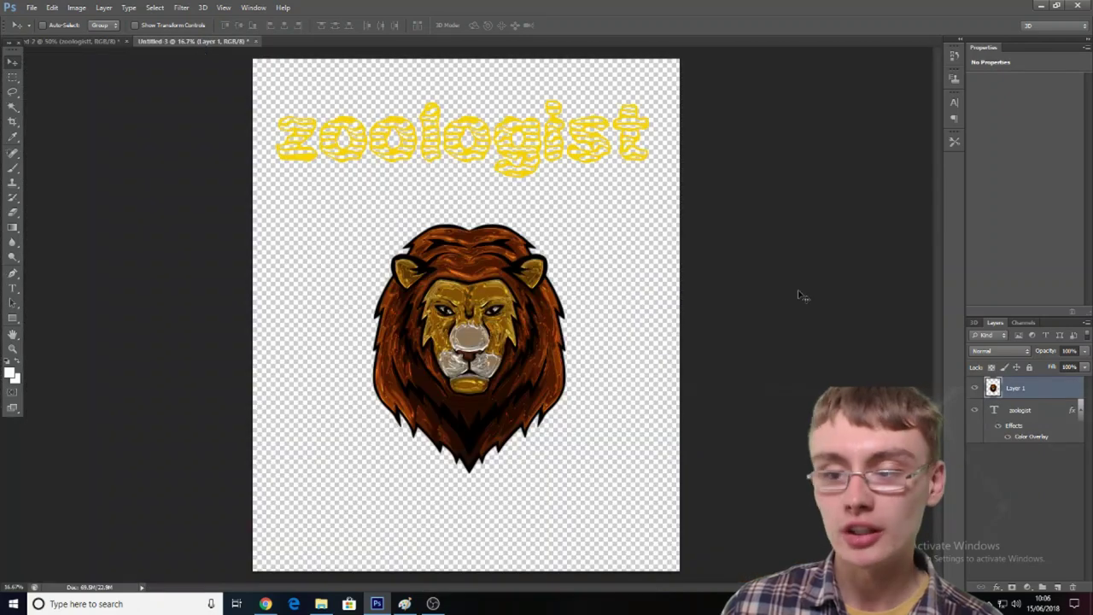
double_click(1046, 388)
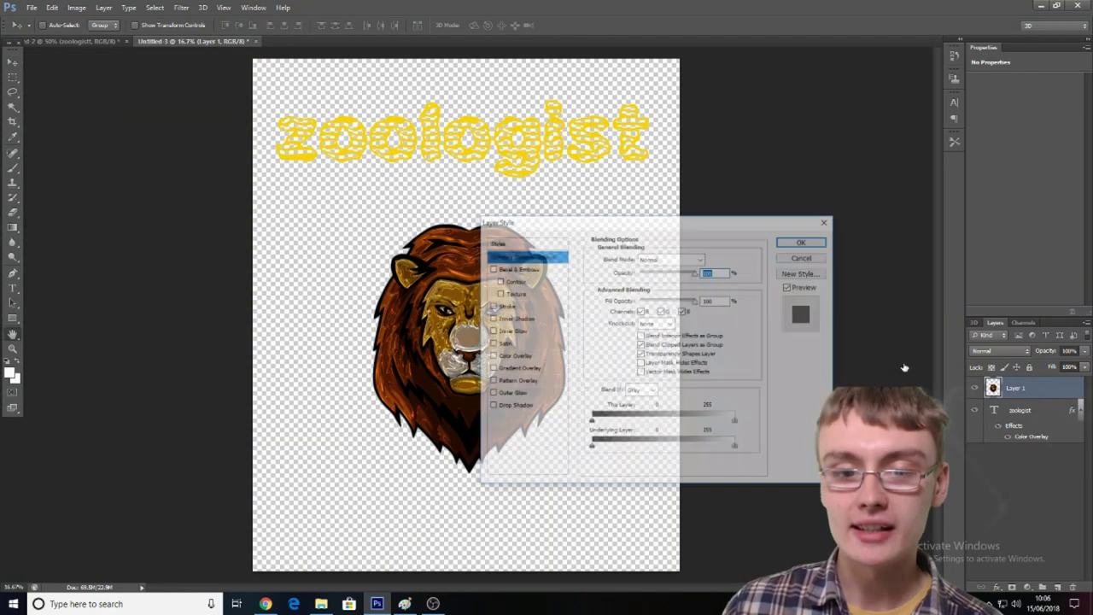
click(518, 307)
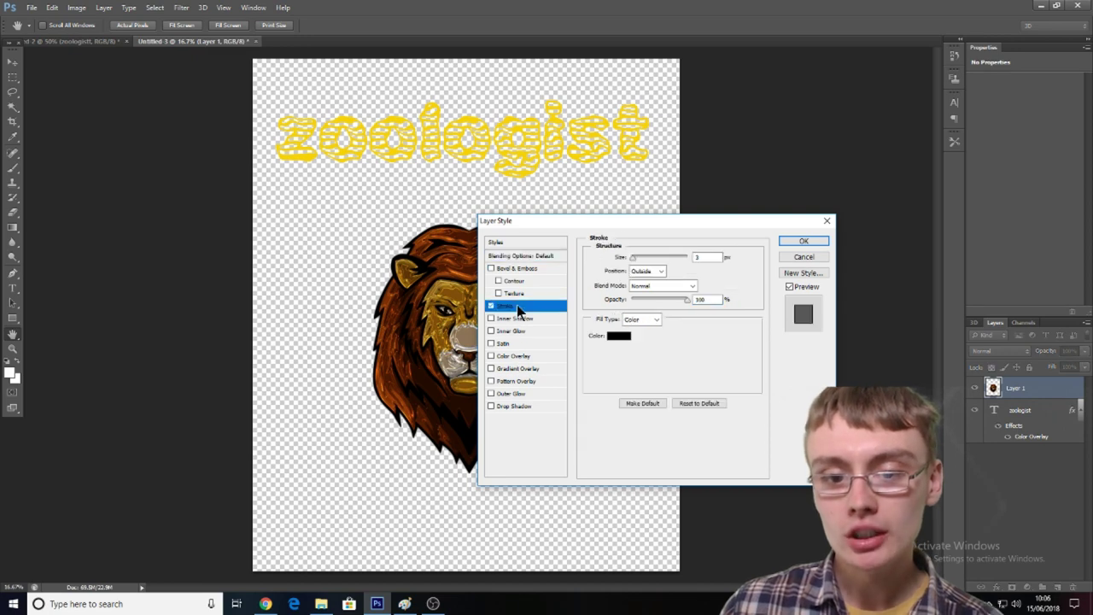
click(618, 337)
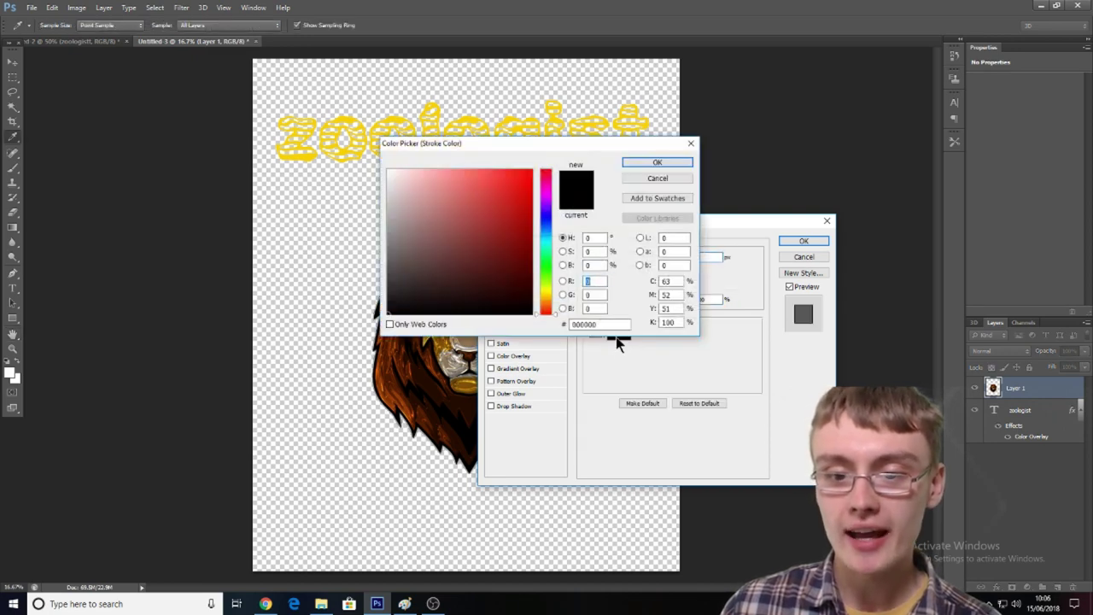
click(691, 143)
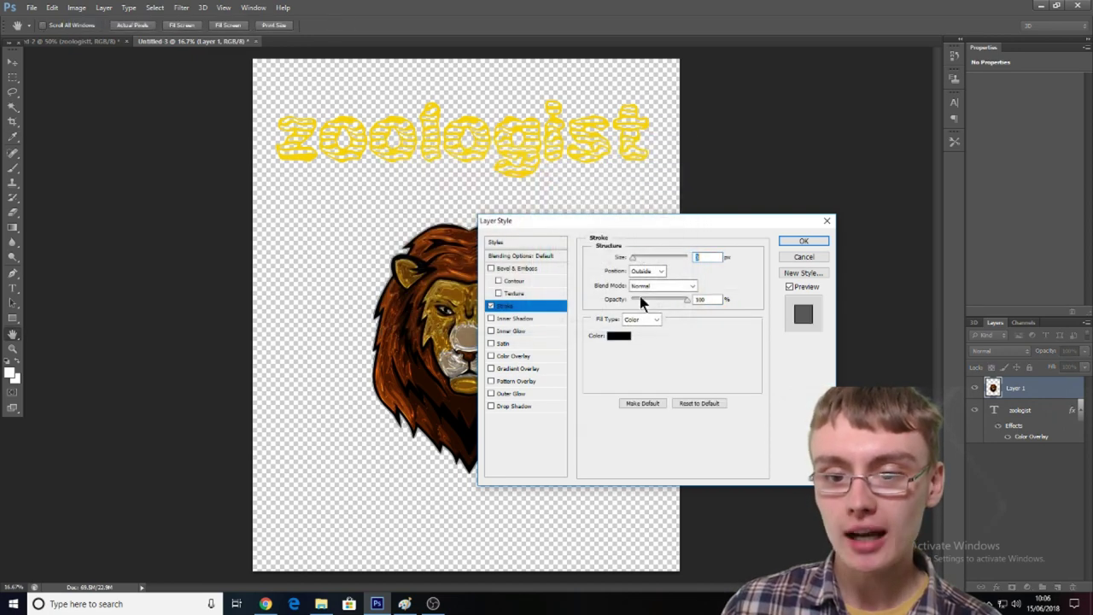
click(620, 337)
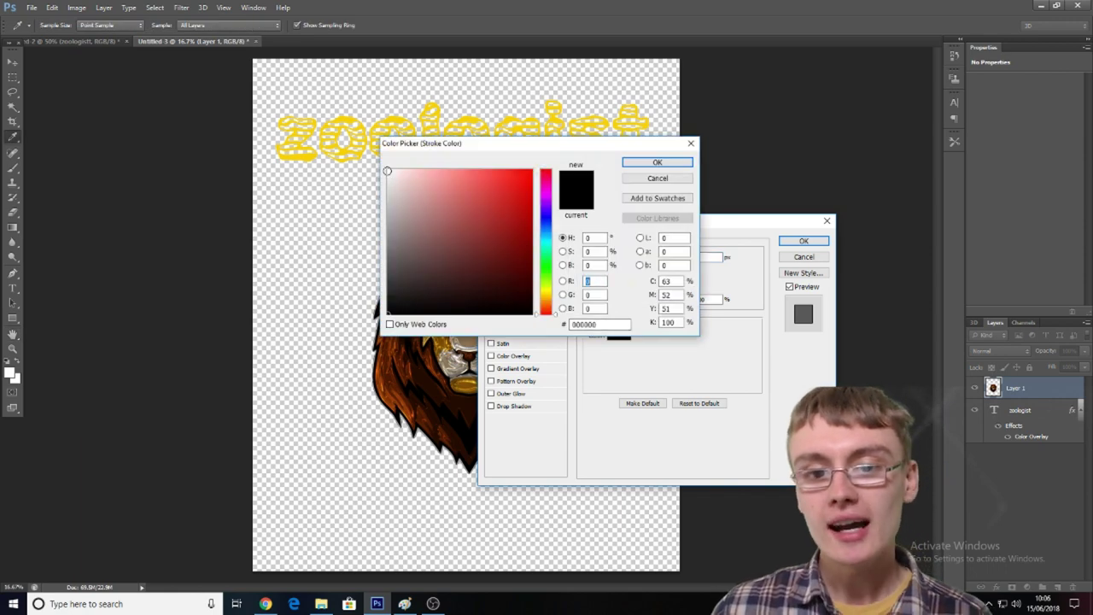
click(389, 171)
click(657, 163)
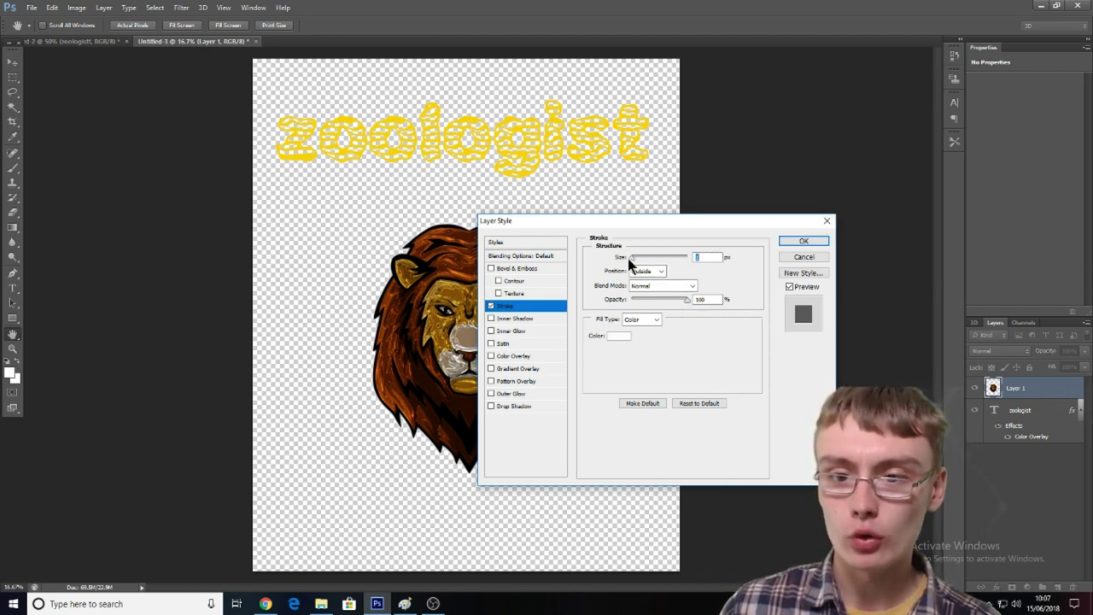
drag(636, 267, 649, 266)
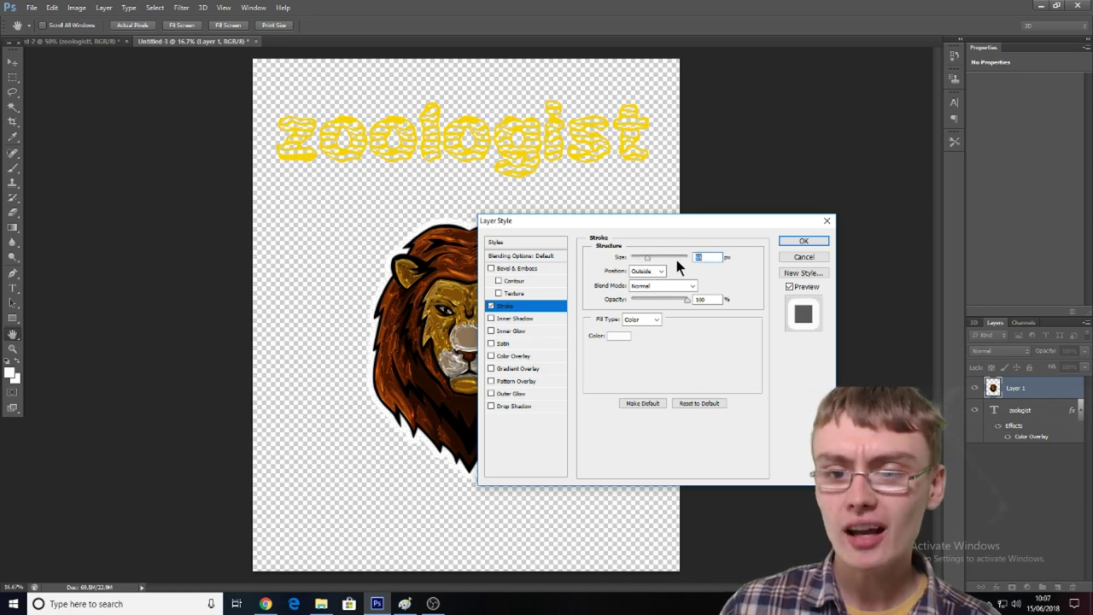
click(786, 243)
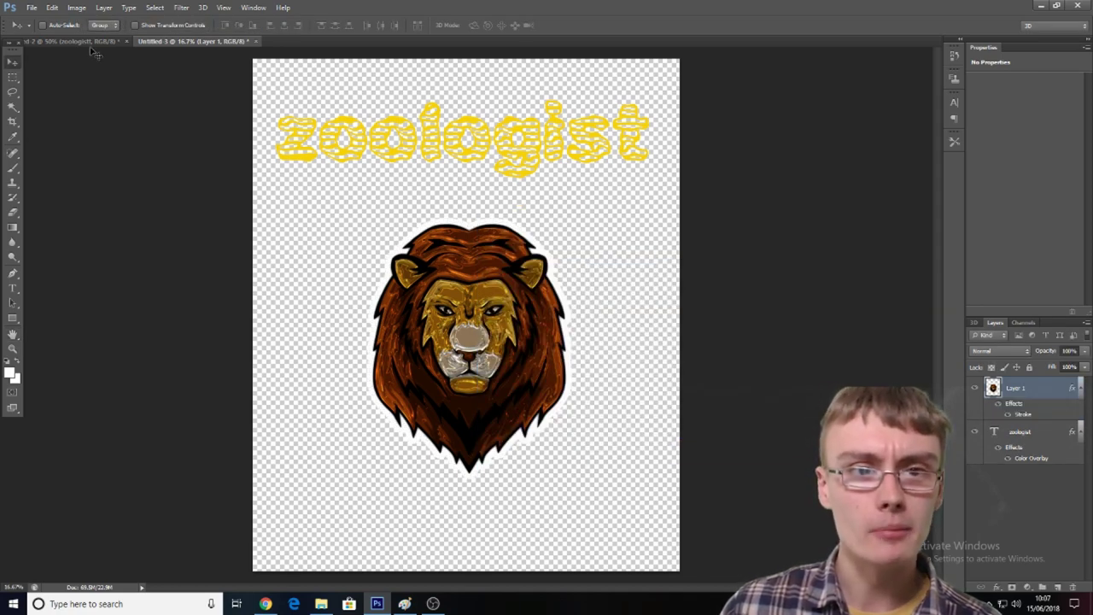
Check the reference lion's Stroke settings in the zoologist document
click(85, 41)
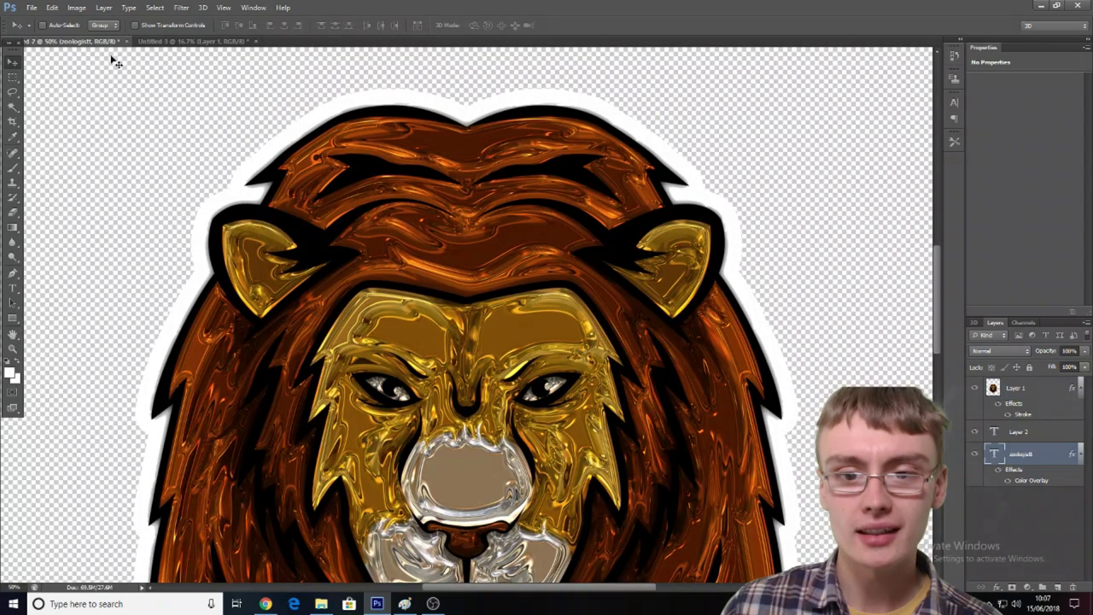
double_click(1043, 390)
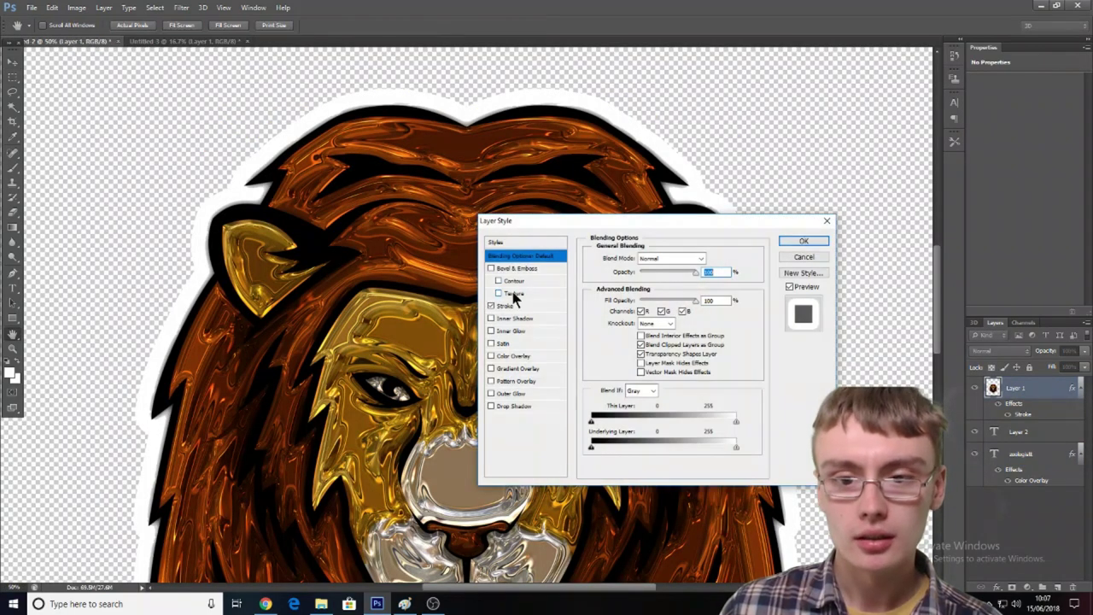
click(512, 306)
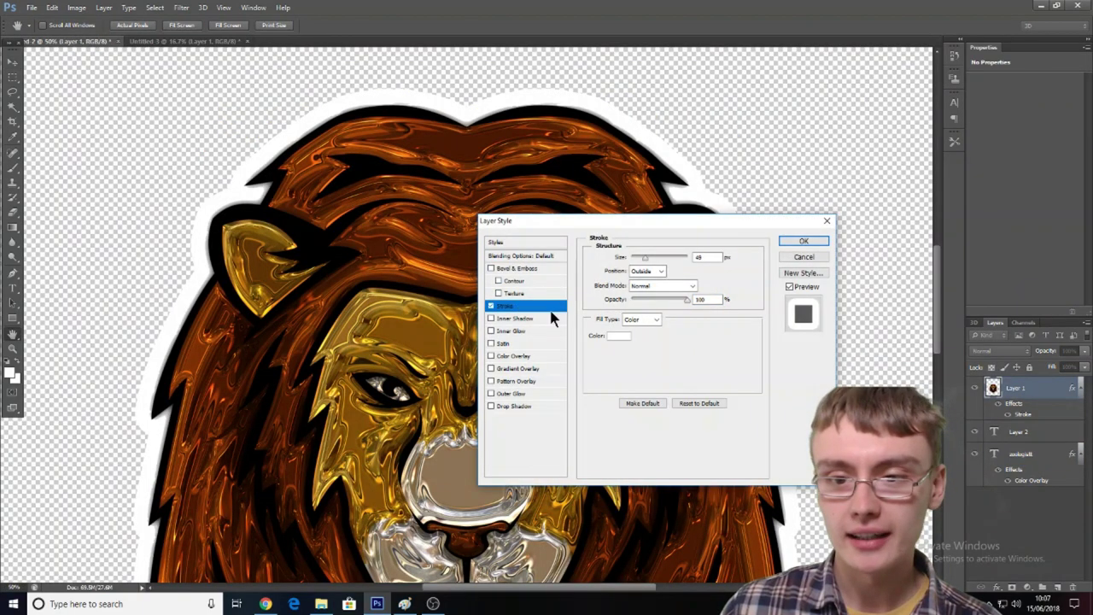
click(827, 222)
Slightly adjust the Stroke size on Untitled-3's lion head to match
click(152, 42)
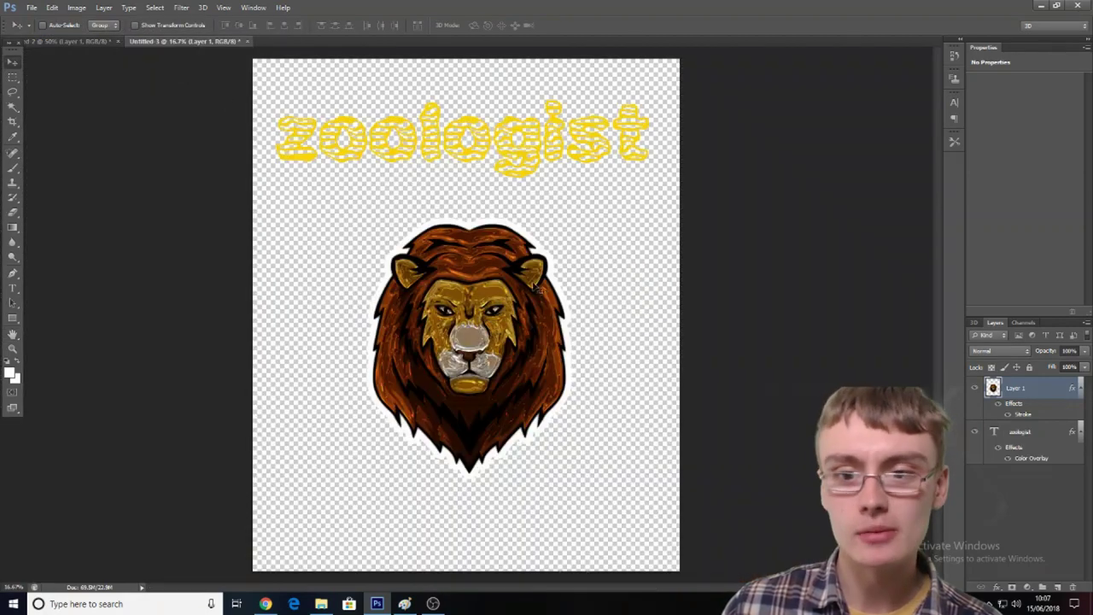
double_click(1042, 392)
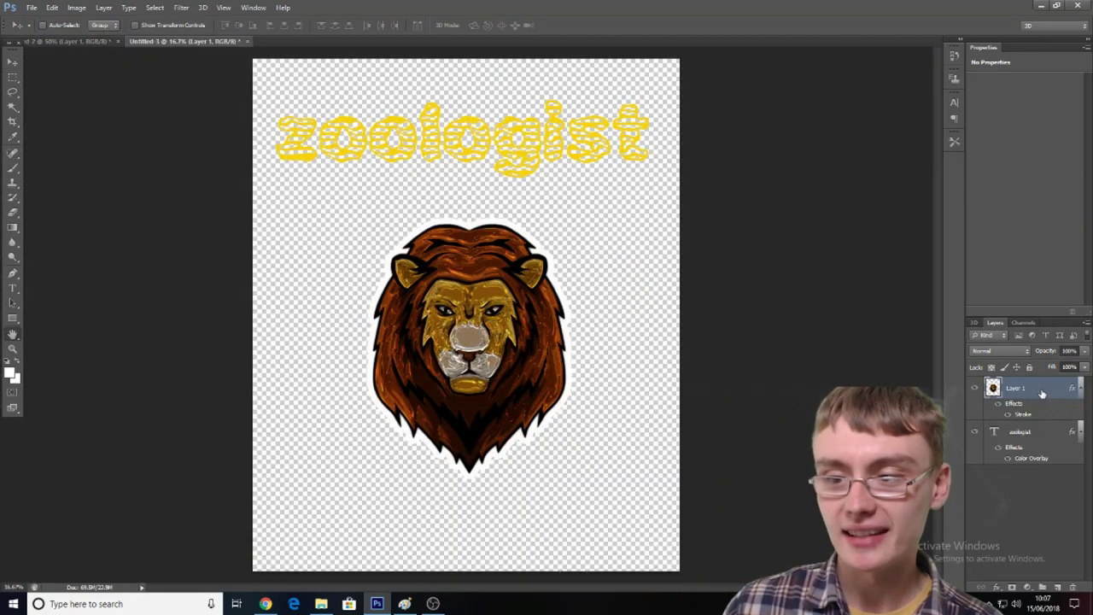
click(508, 306)
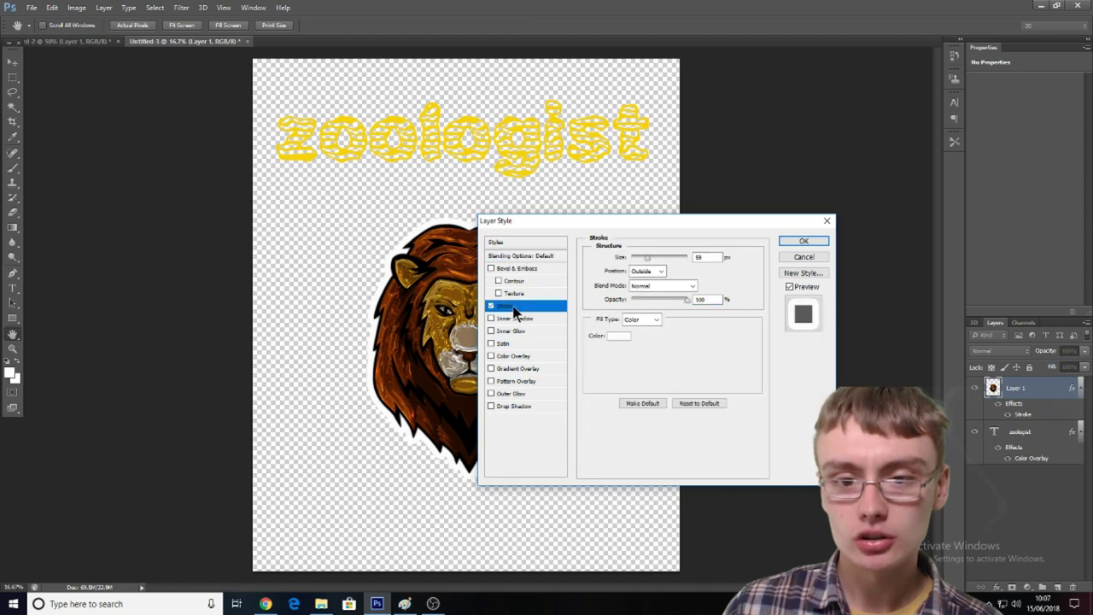
drag(646, 259, 647, 258)
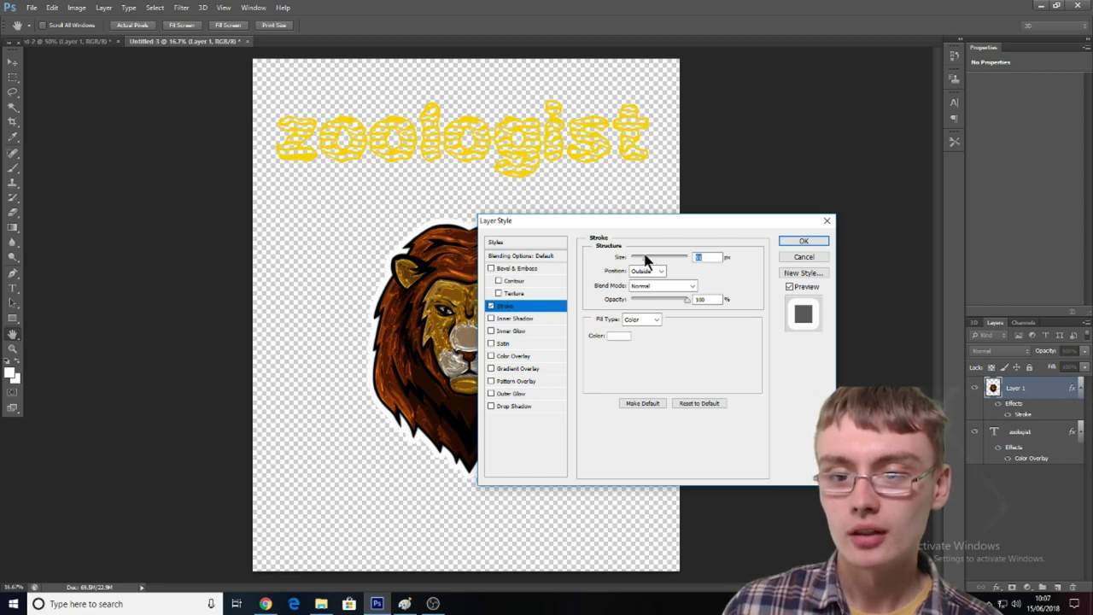
click(804, 243)
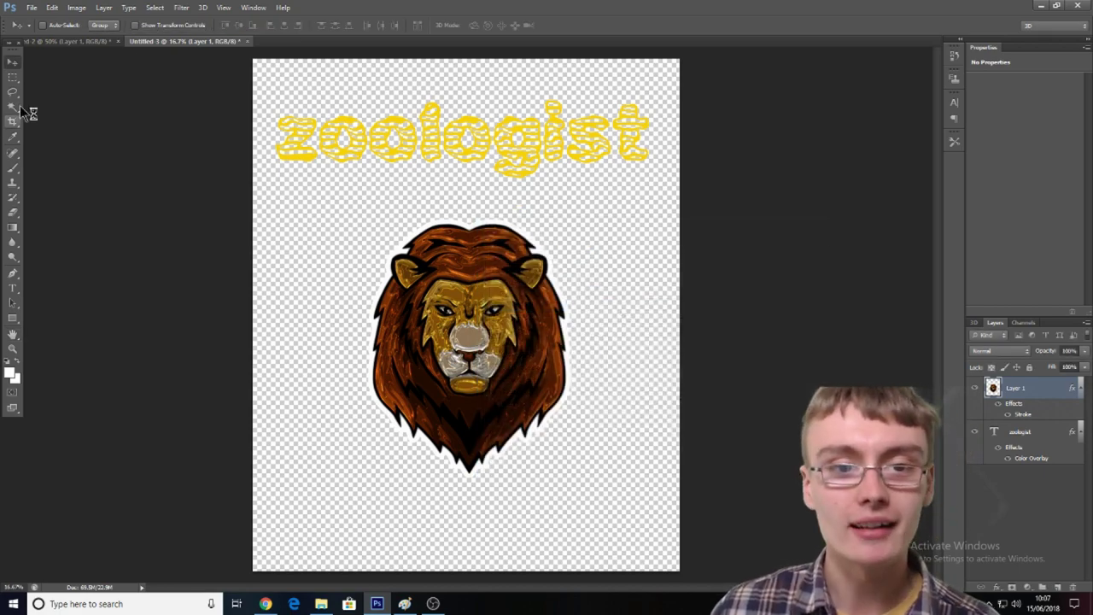
Compare the lion heads across the zoologist and Untitled-3 documents
click(82, 42)
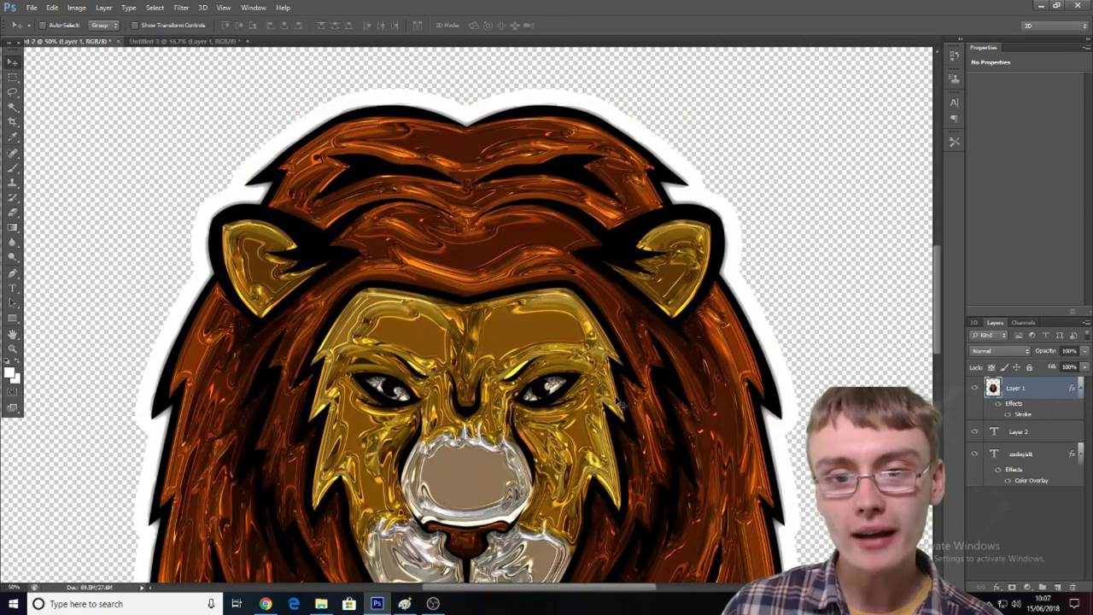
key(ctrl+minus)
key(ctrl+minus)
key(ctrl+minus)
key(ctrl+minus)
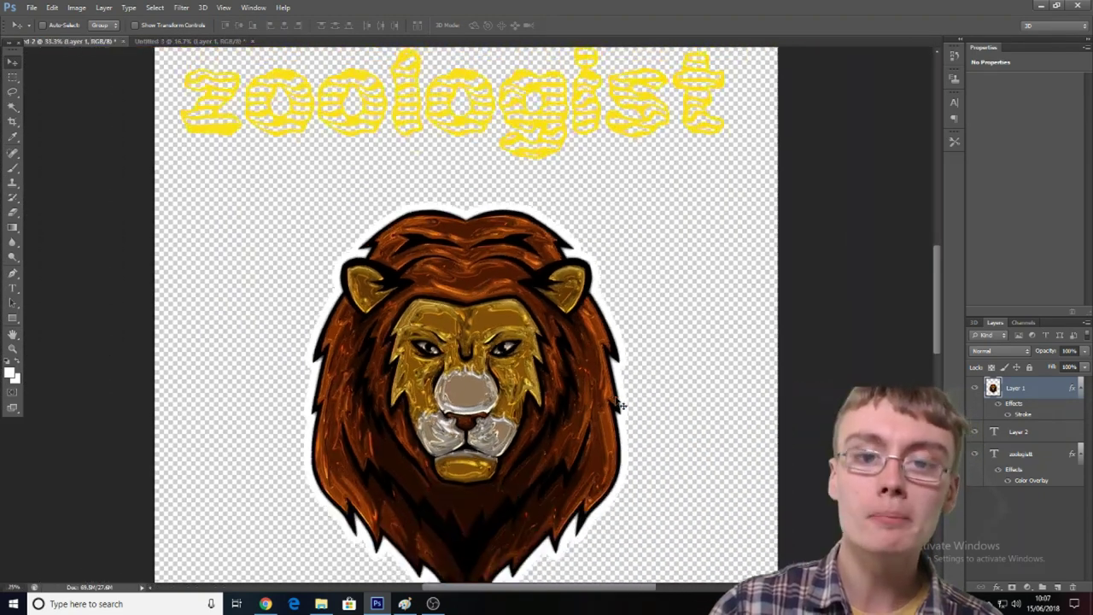
key(ctrl+plus)
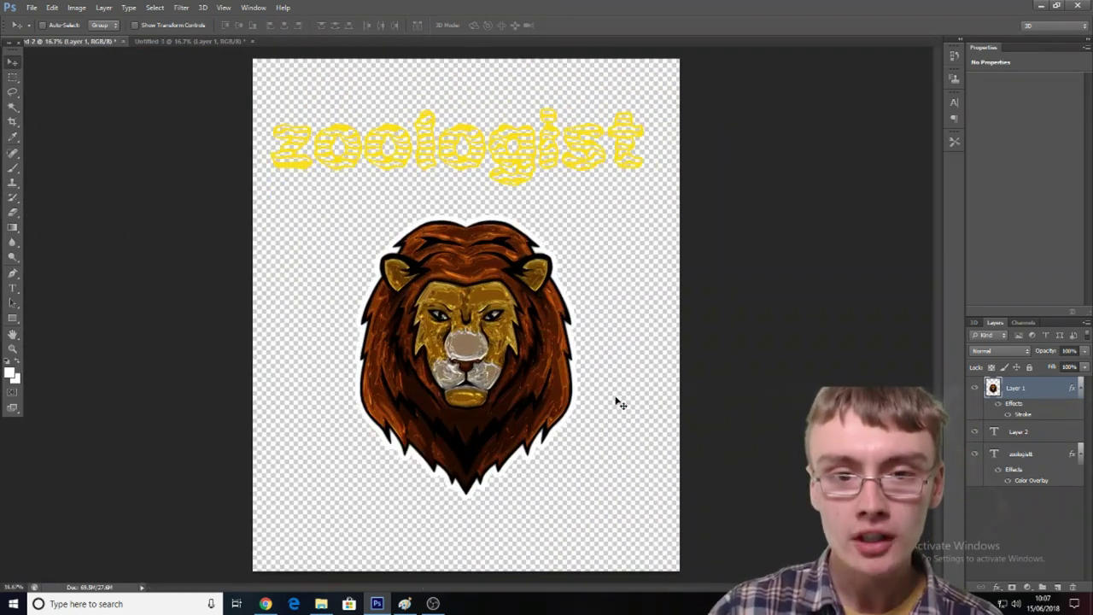
click(181, 43)
click(67, 43)
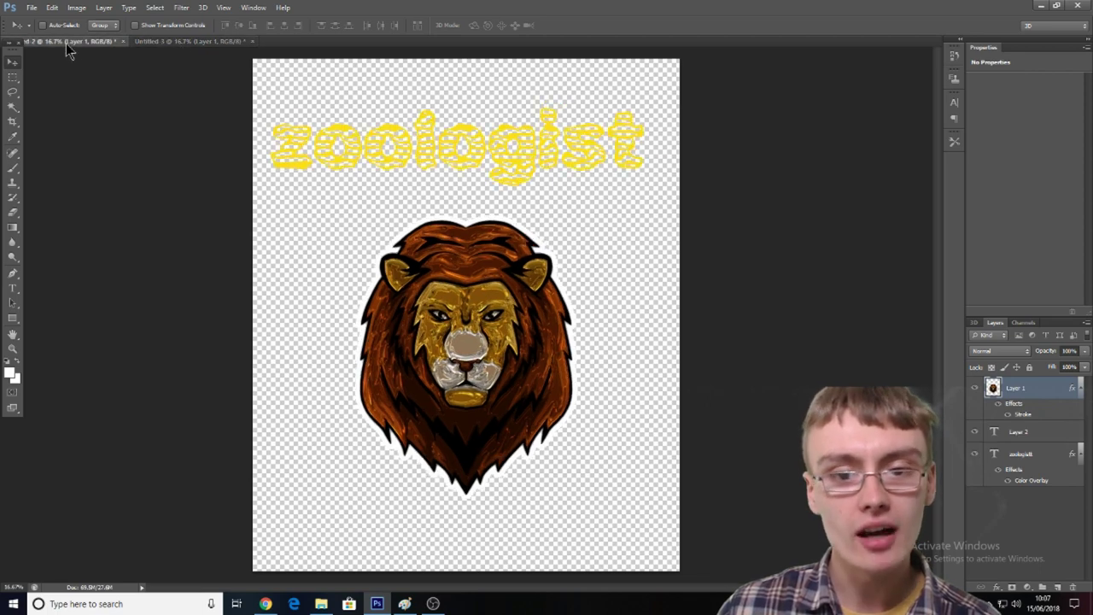
click(196, 43)
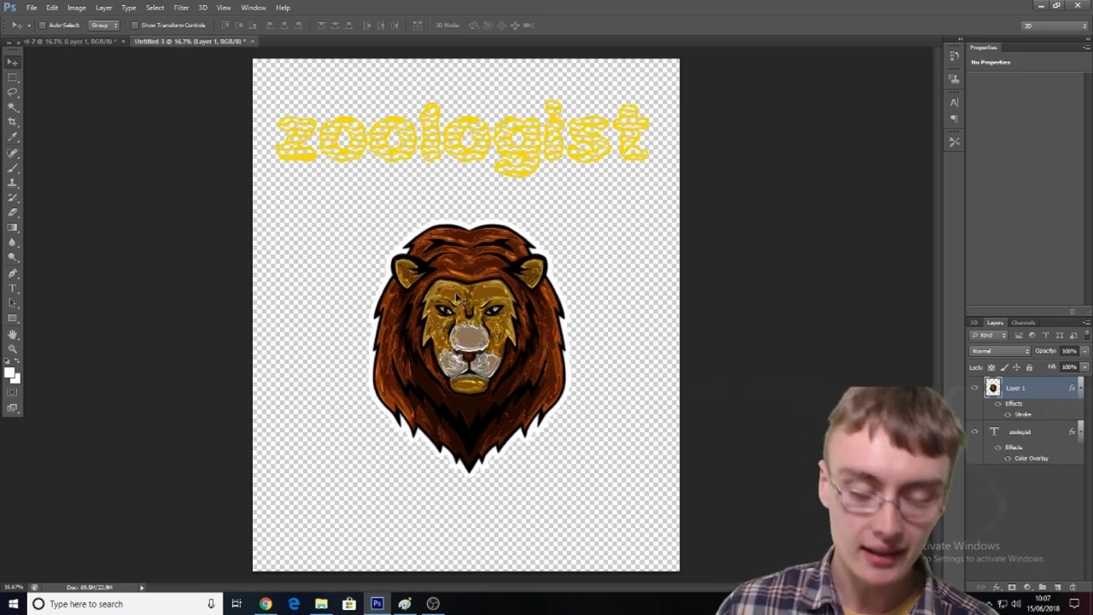
Enlarge the lion head to about 111% and shift it left and down
key(ctrl+t)
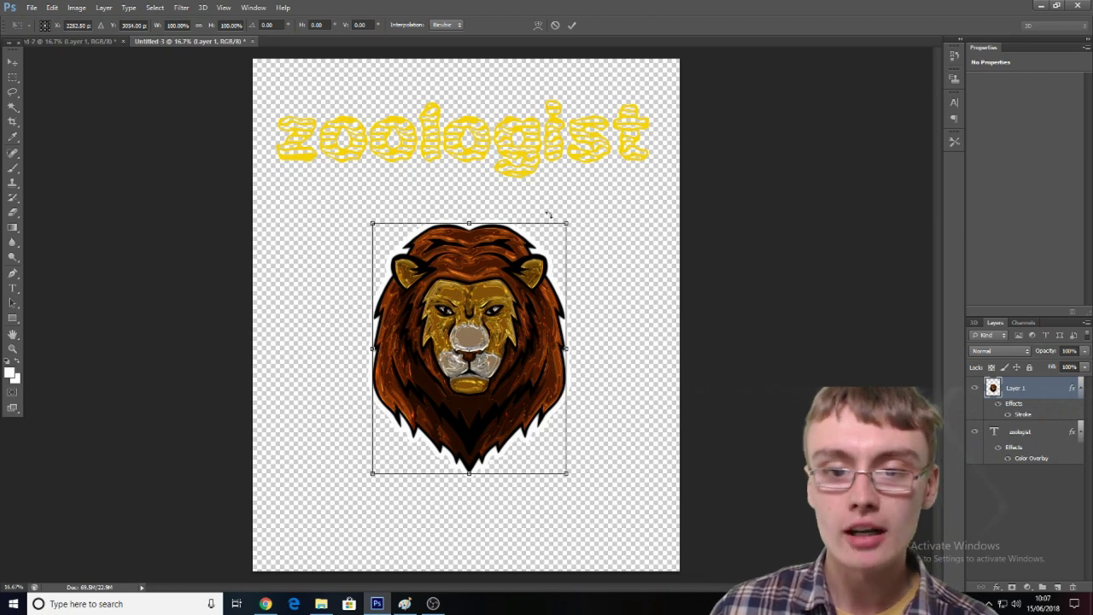
drag(568, 221, 601, 204)
mouse_move(525, 333)
mouse_down()
mouse_move(500, 351)
mouse_move(506, 357)
mouse_move(515, 330)
mouse_up()
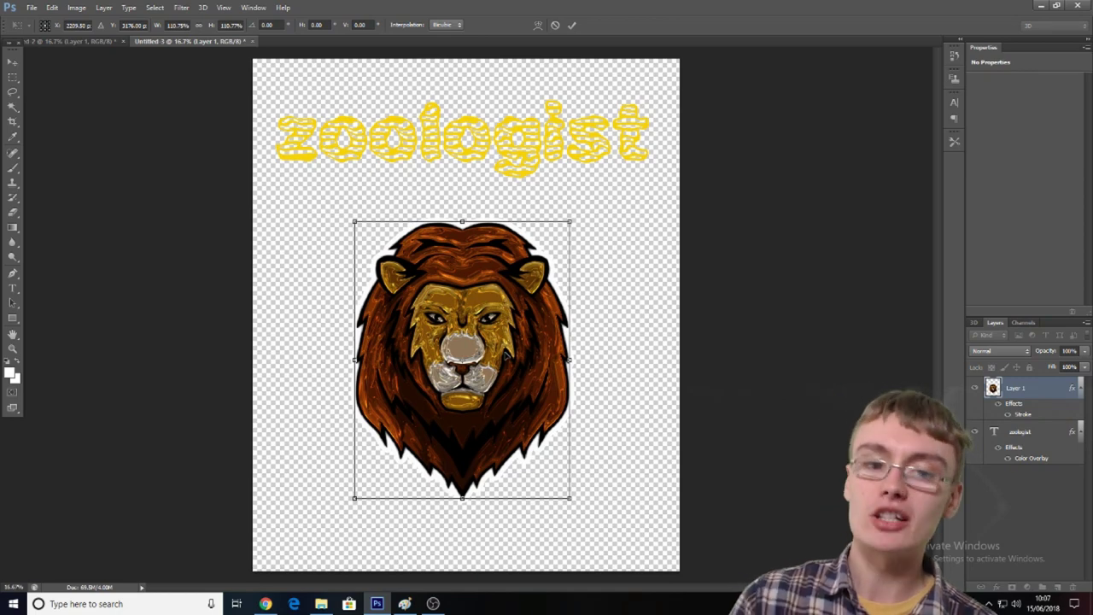
key(Return)
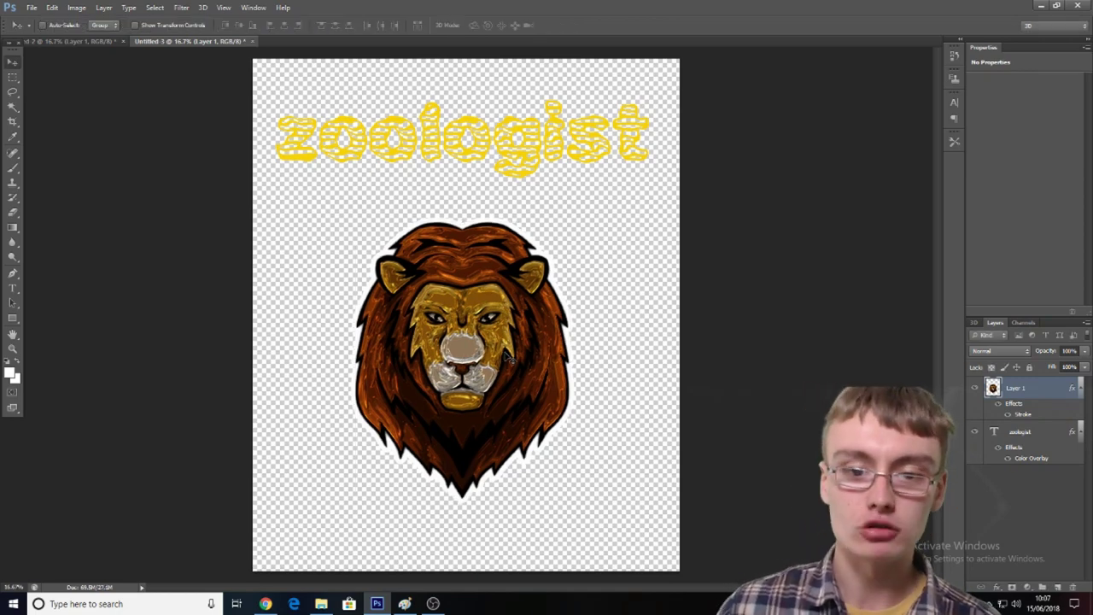
Switch between the poster tabs, ending on the other poster document
click(71, 40)
click(186, 41)
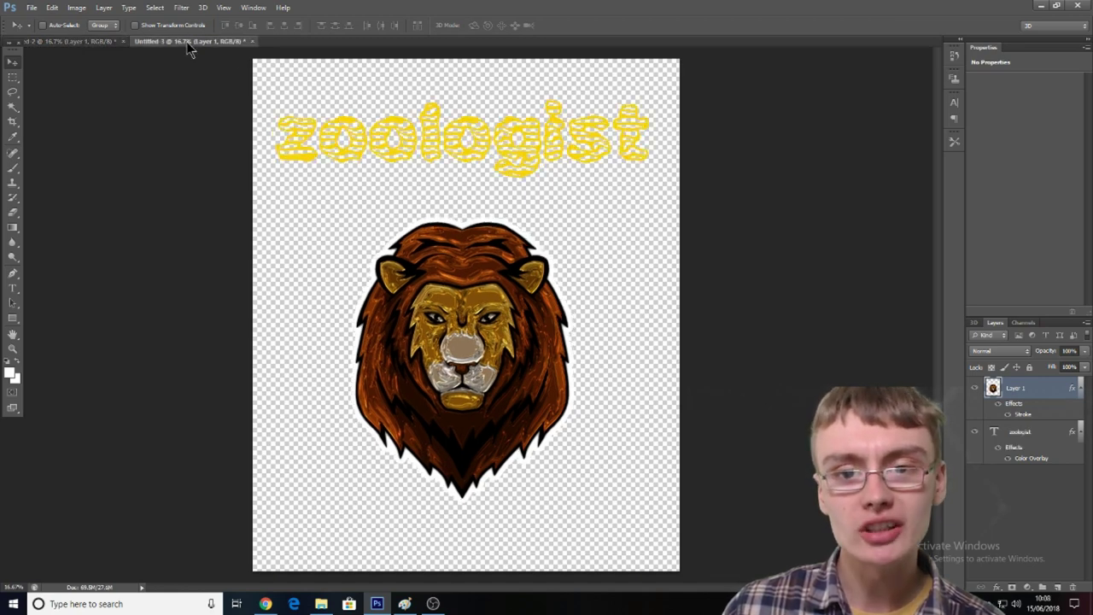
click(68, 41)
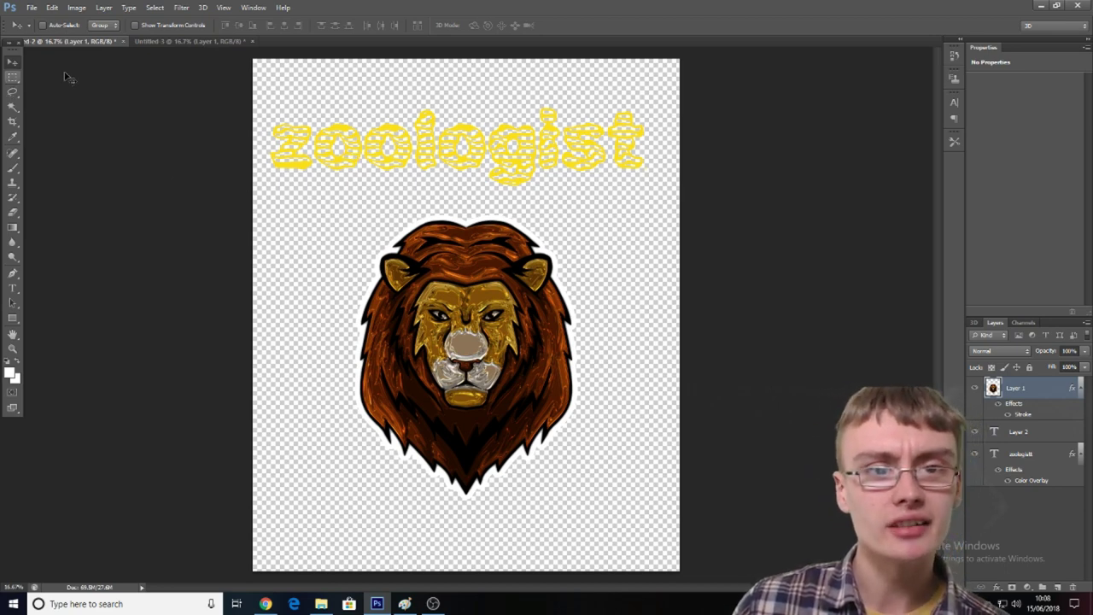
Drag a rectangular marquee across the canvas, then return to the Move tool
click(12, 78)
click(42, 76)
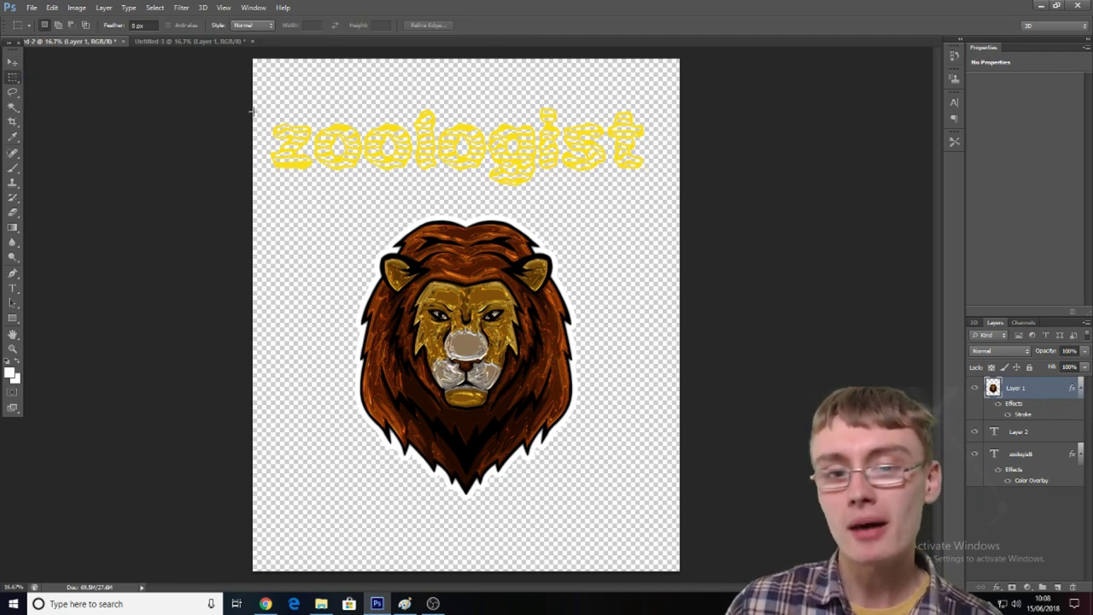
click(13, 78)
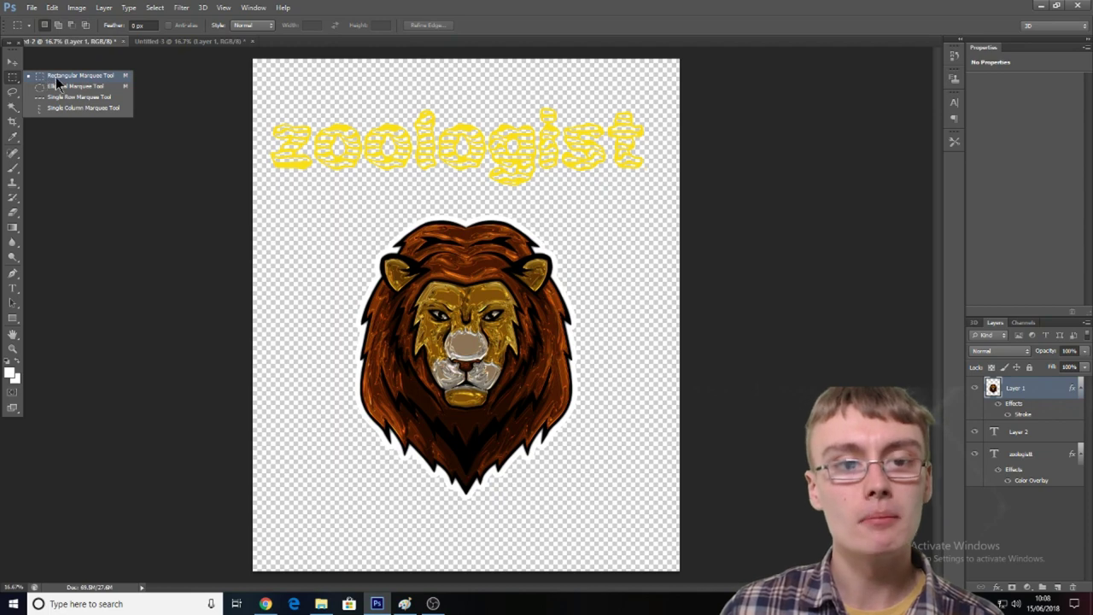
click(55, 77)
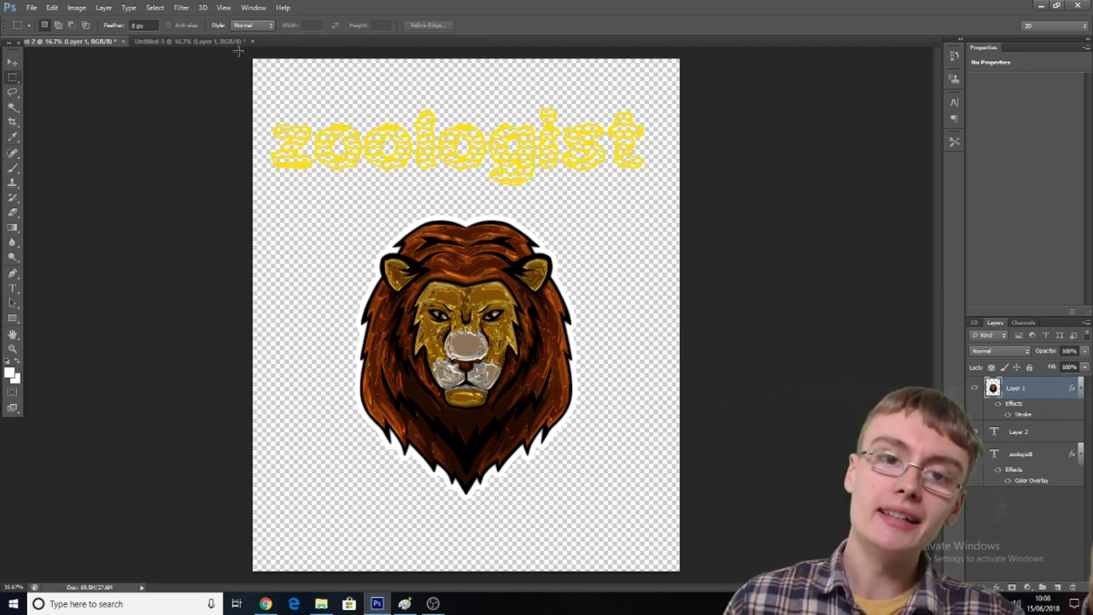
drag(253, 61, 773, 581)
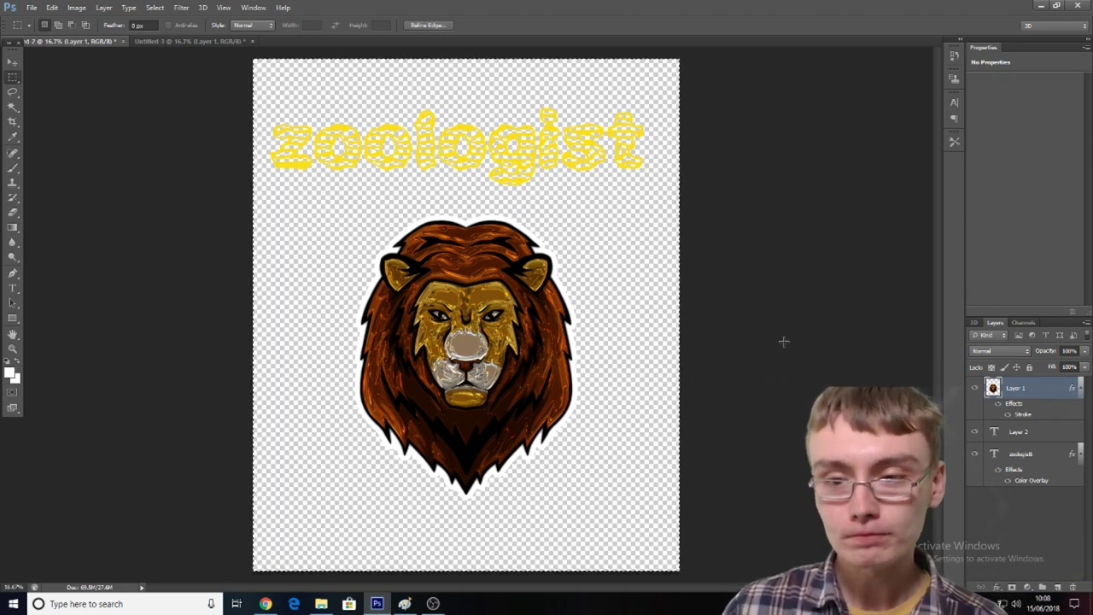
click(12, 63)
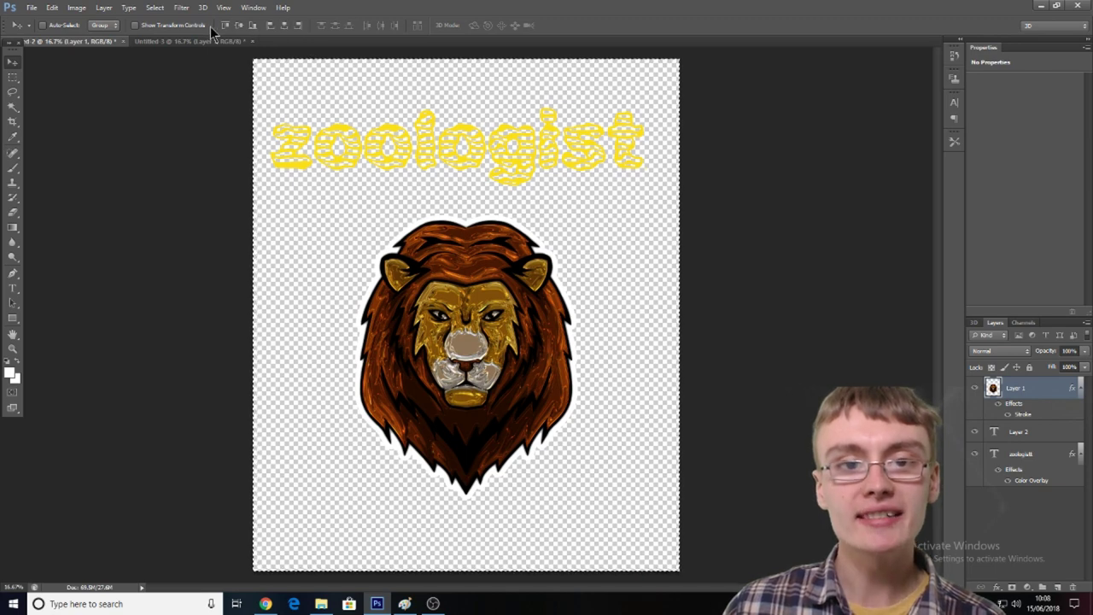
Try left and right edge alignment, then align the lion head to the horizontal centre
click(269, 29)
click(283, 26)
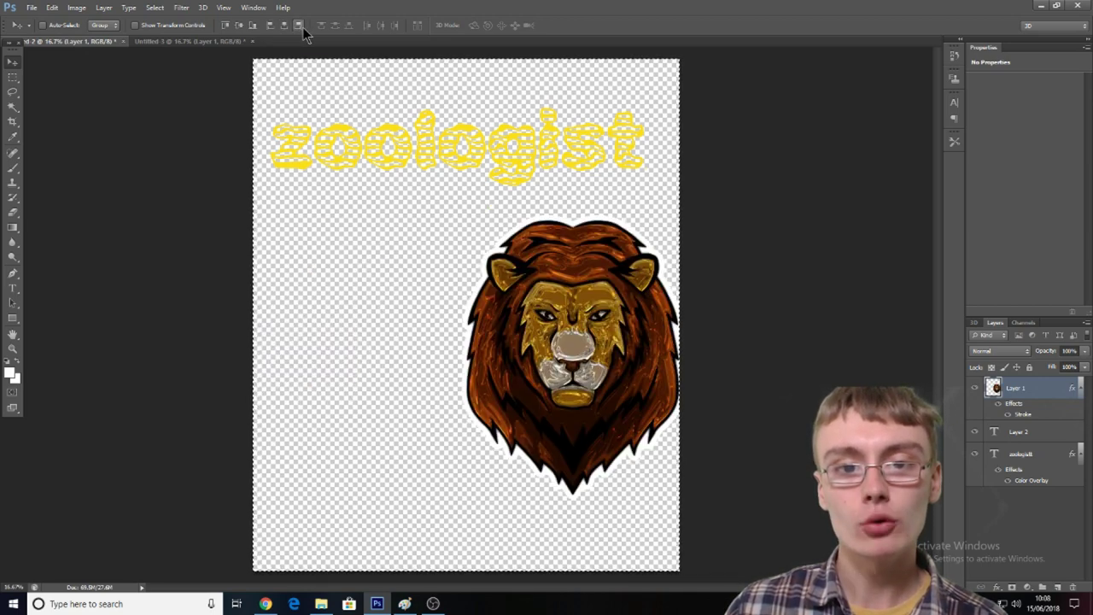
click(282, 27)
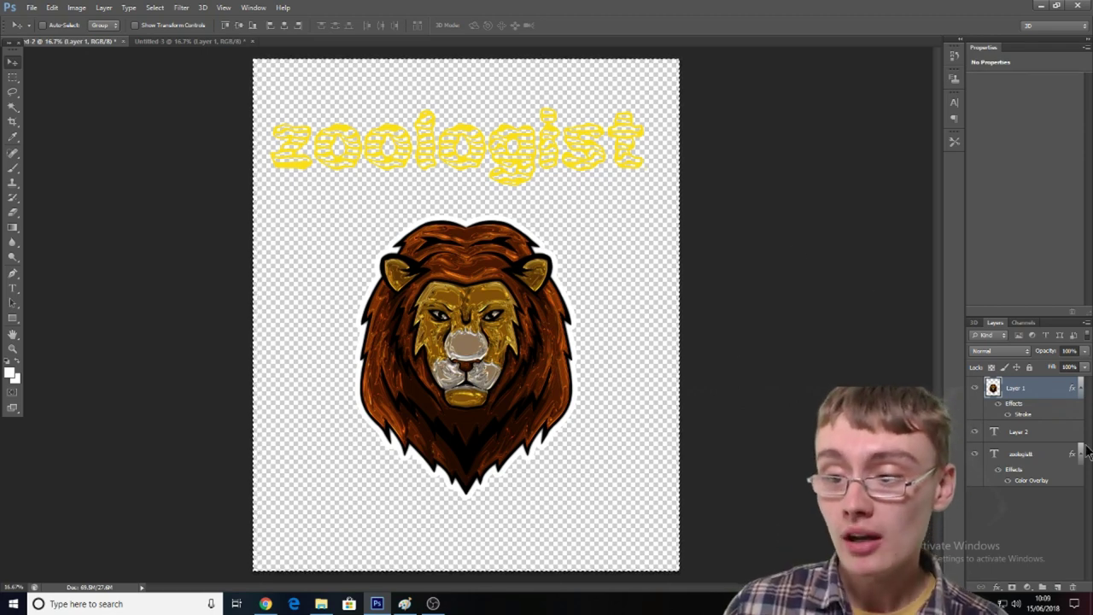
Centre the zoologist title horizontally in the other poster
click(1041, 459)
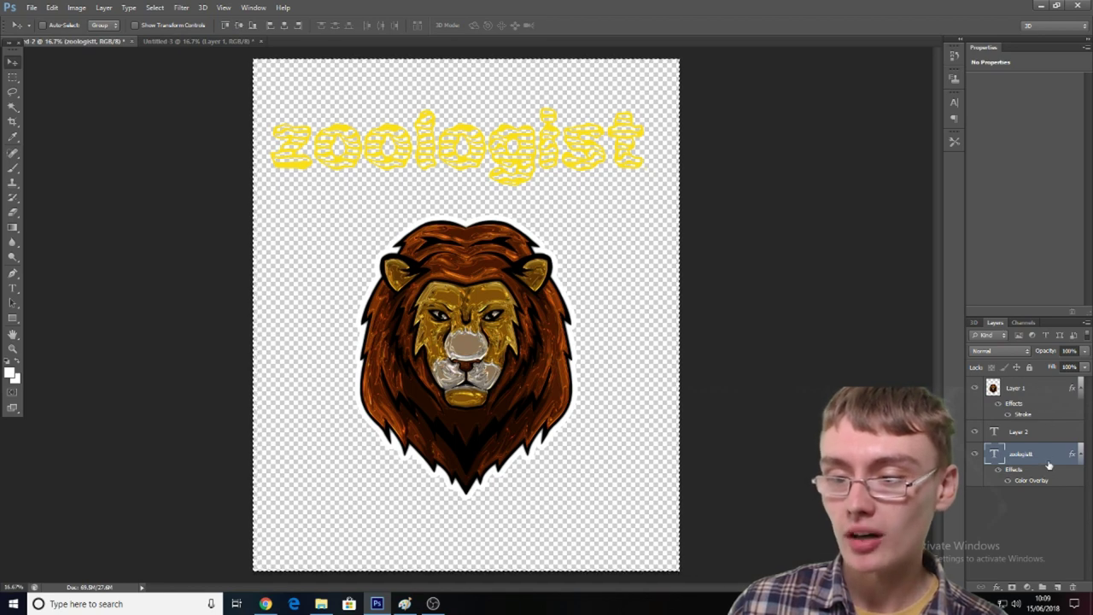
click(285, 26)
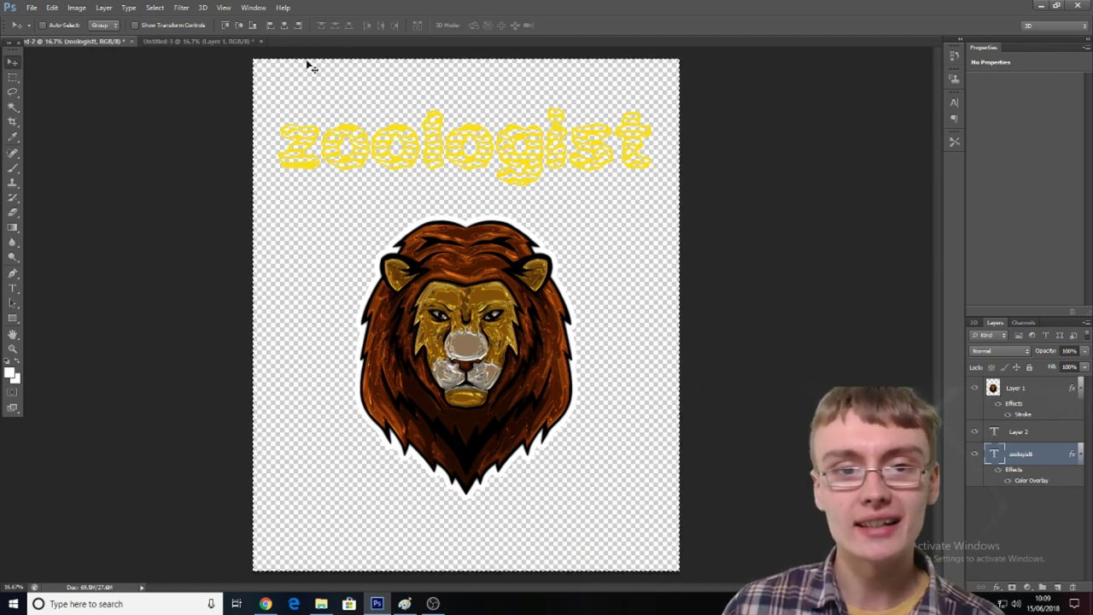
click(271, 25)
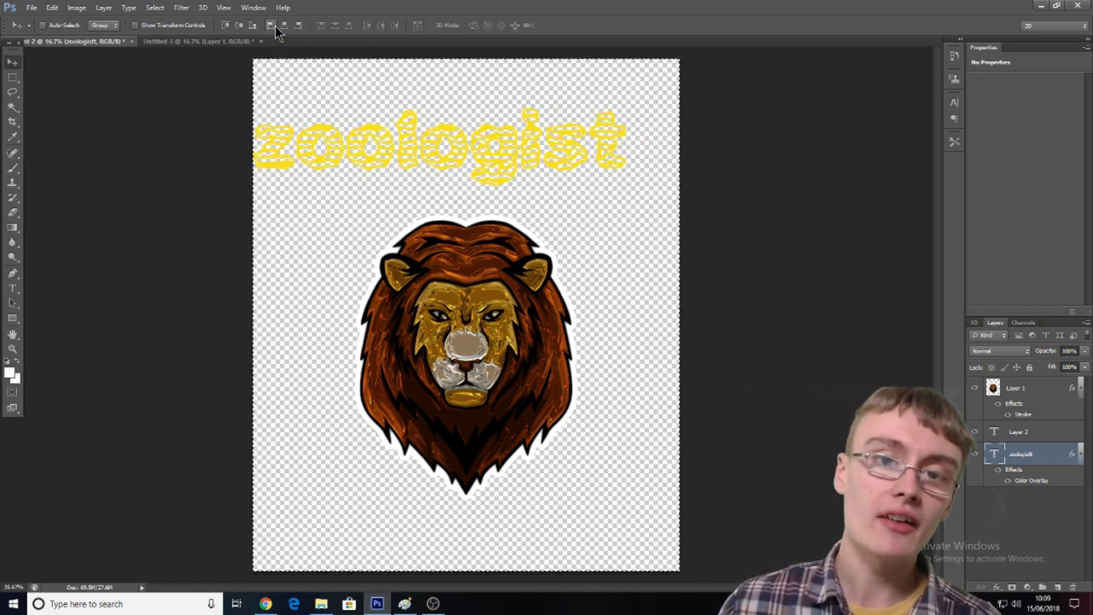
click(298, 26)
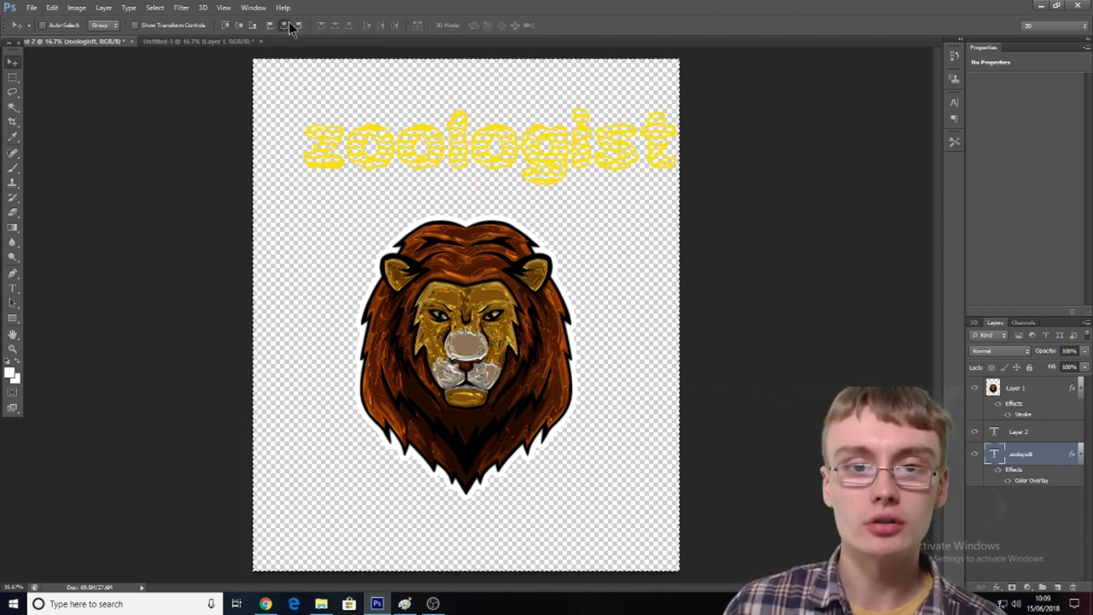
click(286, 26)
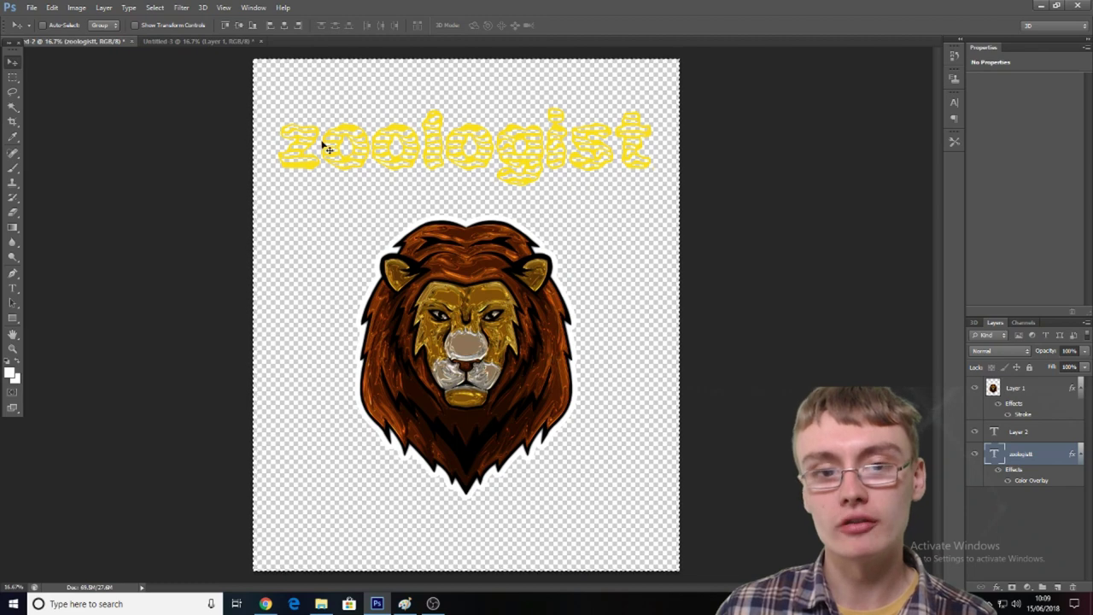
In Untitled-3, select the whole canvas and centre the lion head horizontally on it
click(13, 76)
drag(59, 84, 72, 89)
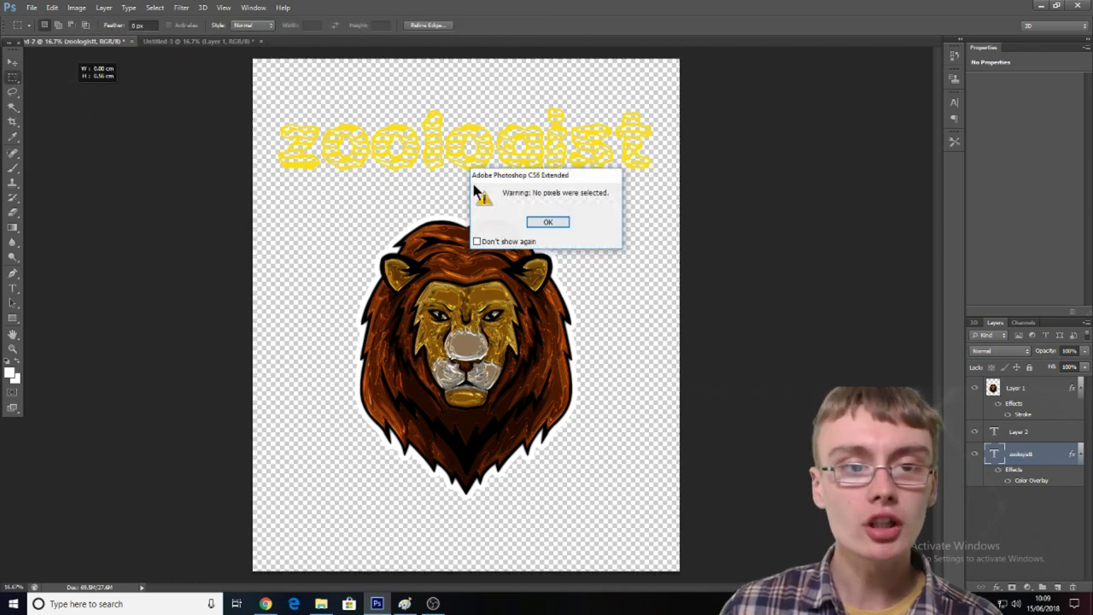
click(549, 224)
click(200, 41)
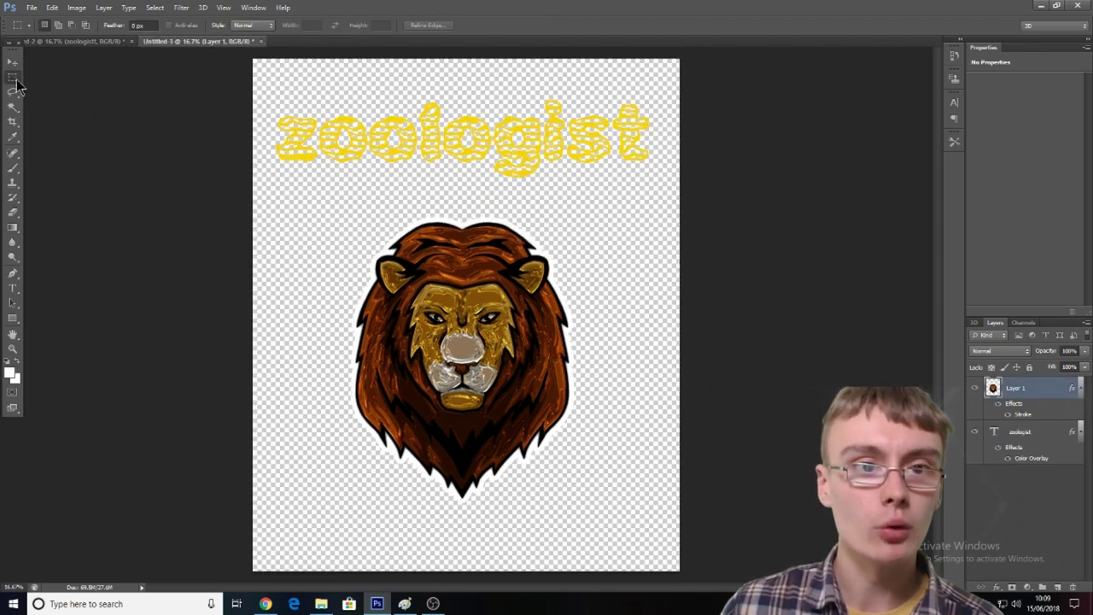
drag(19, 86, 49, 86)
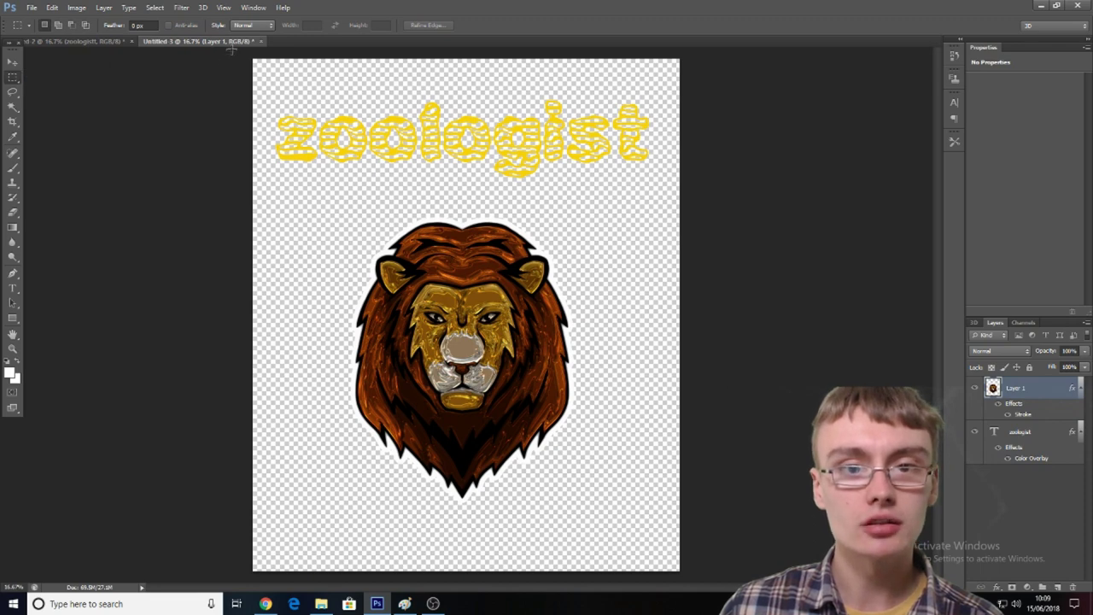
key(ctrl+a)
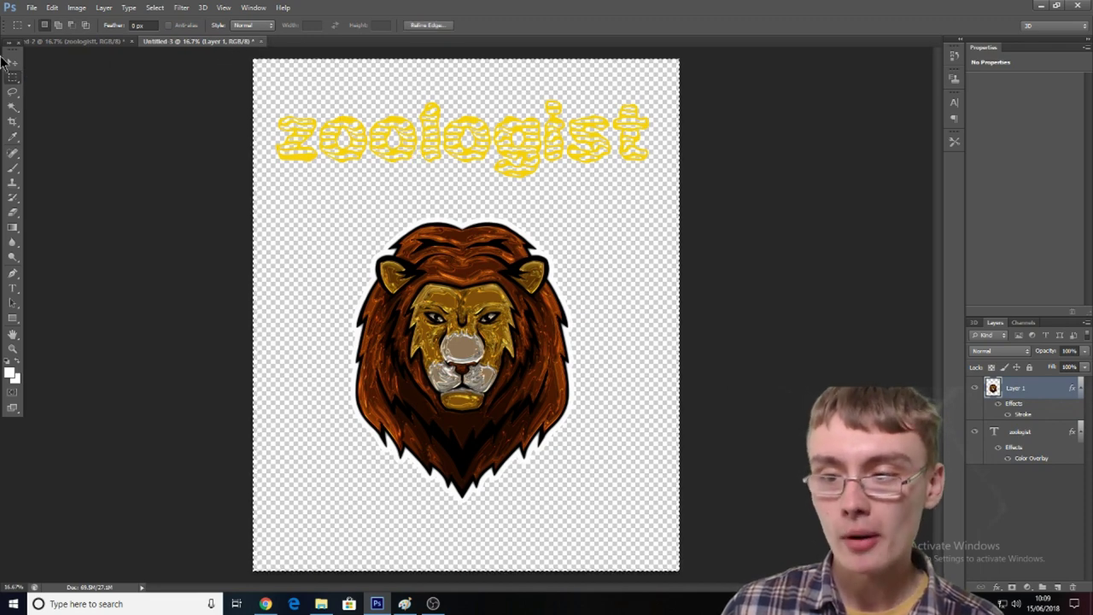
click(12, 63)
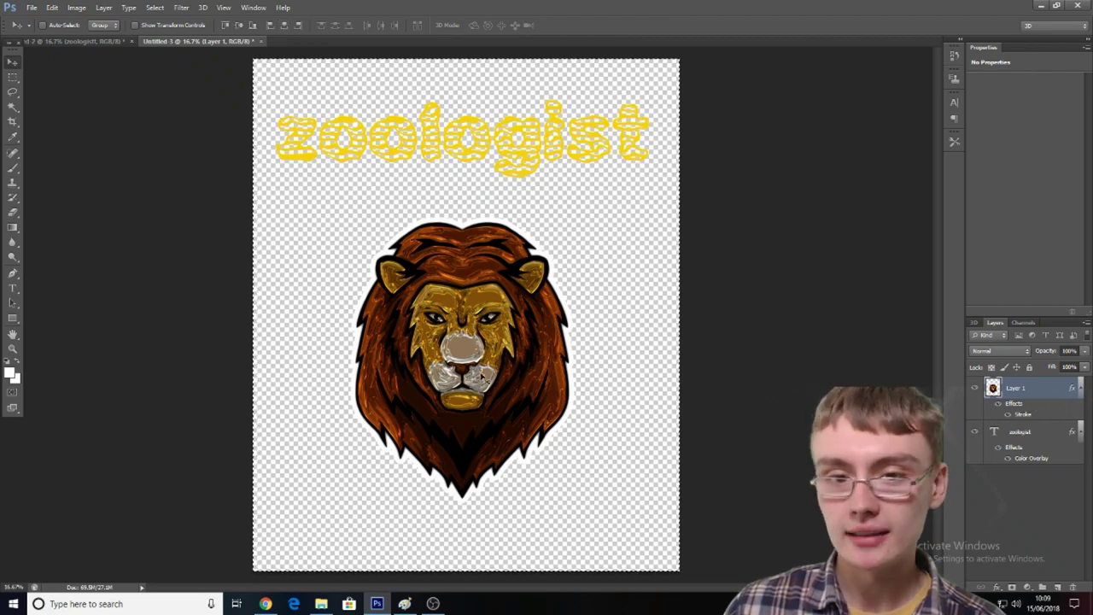
click(284, 25)
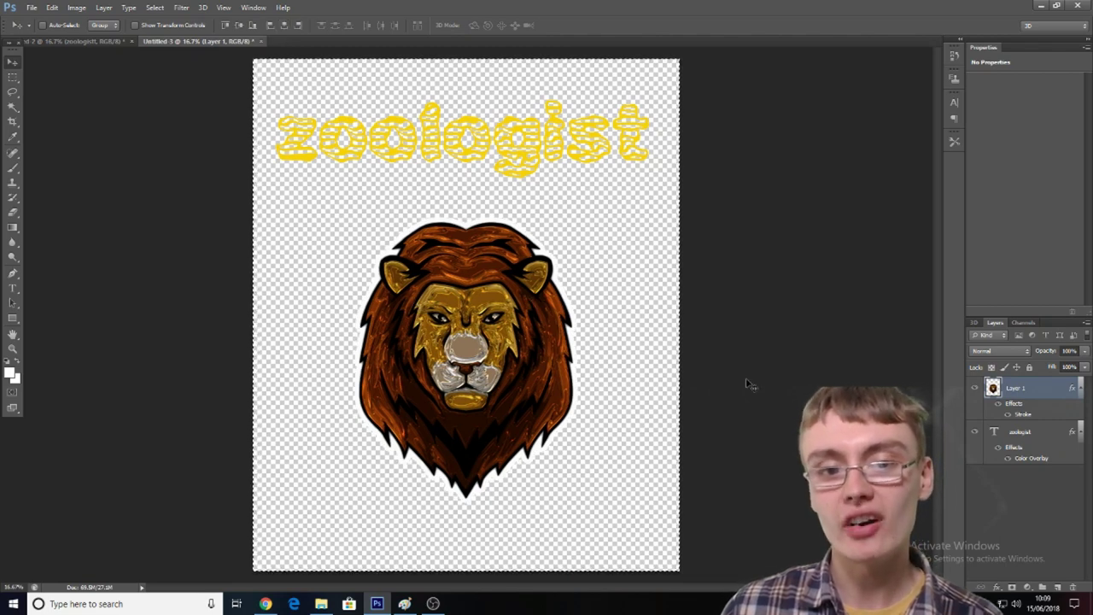
click(1018, 434)
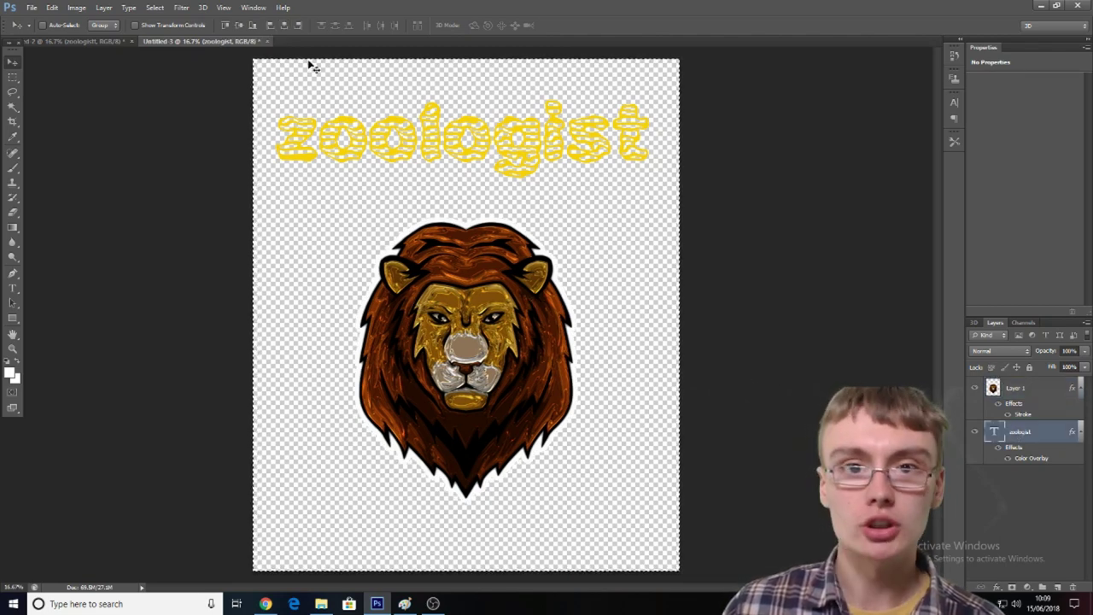
click(285, 25)
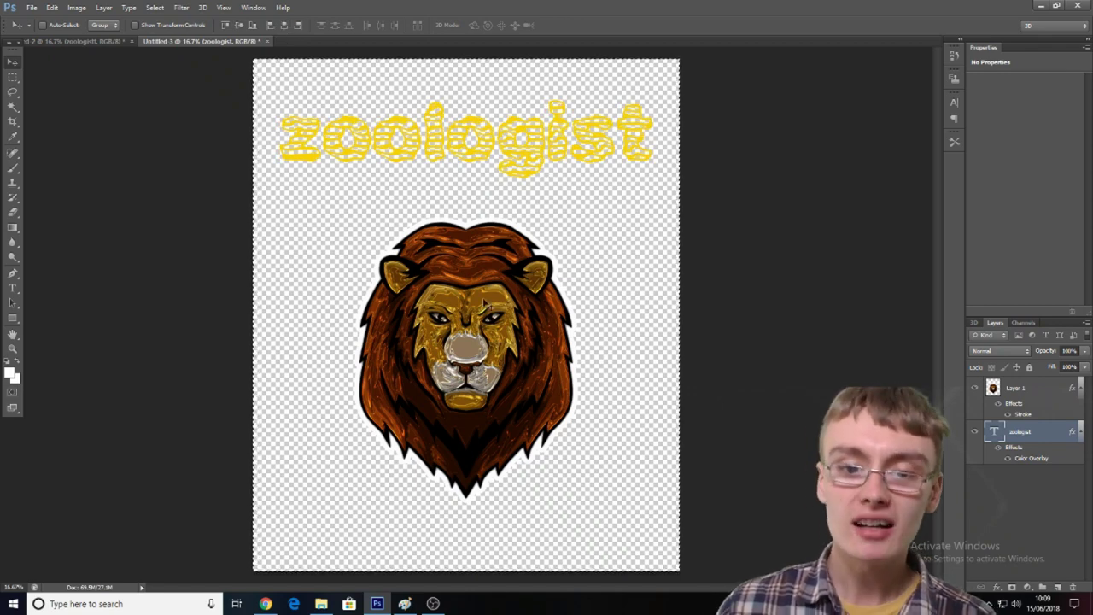
click(66, 42)
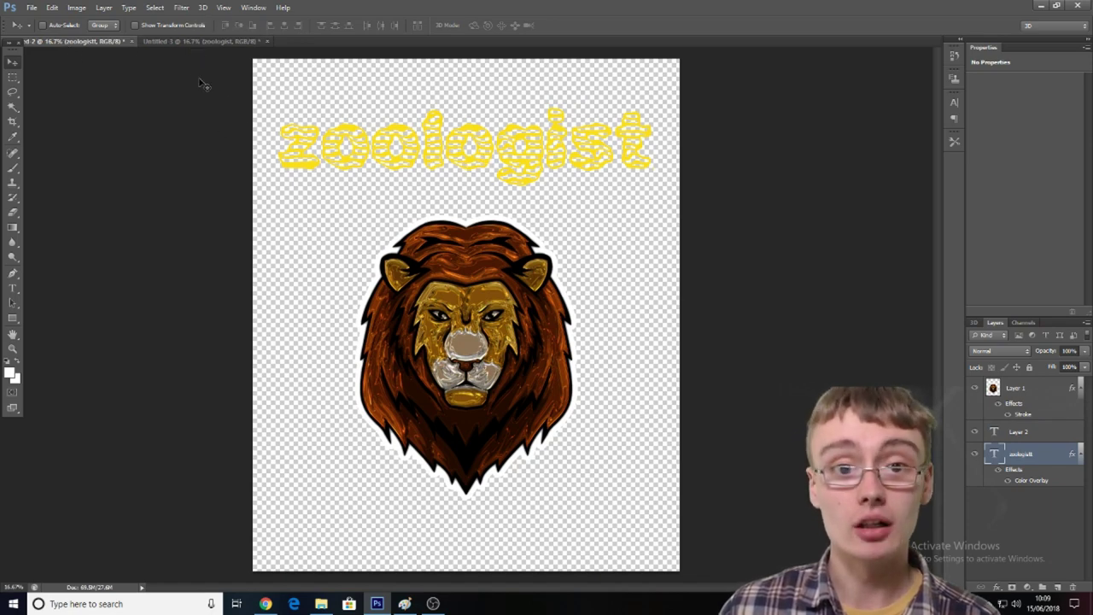
click(203, 42)
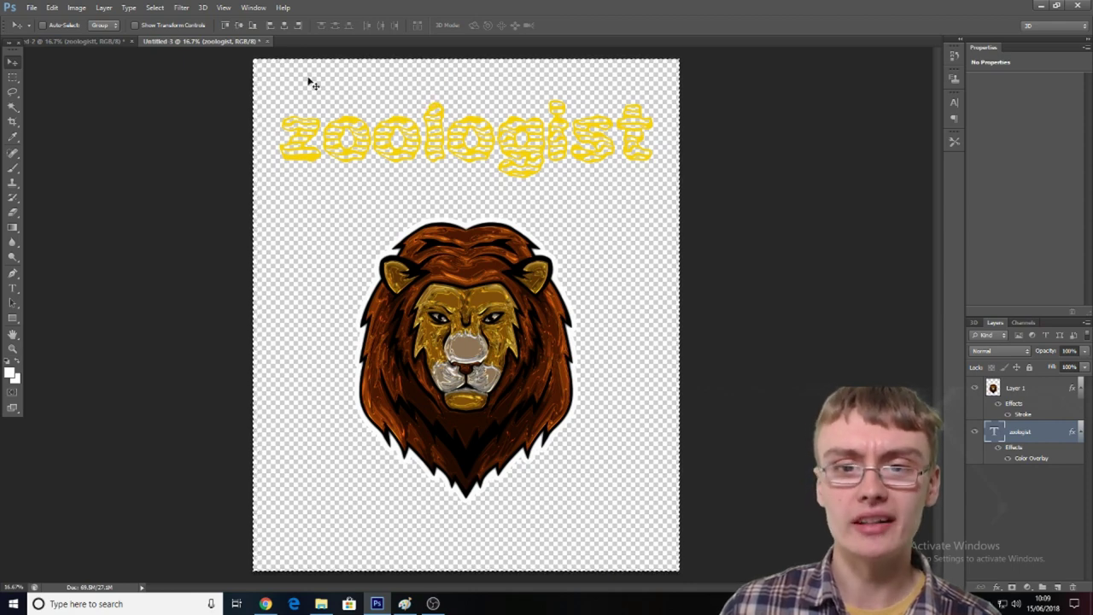
click(98, 43)
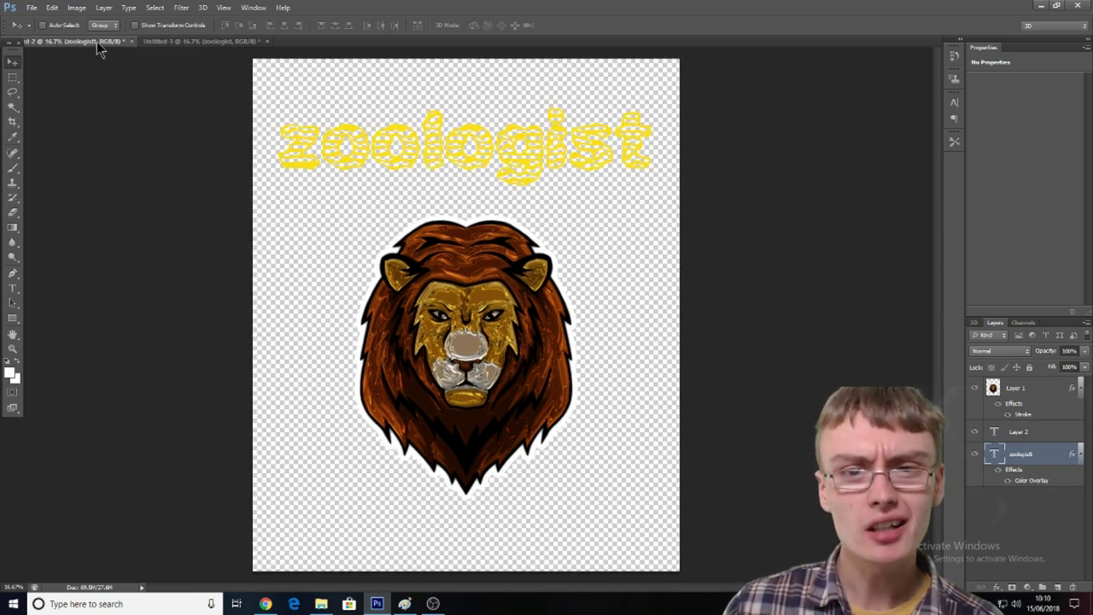
click(188, 42)
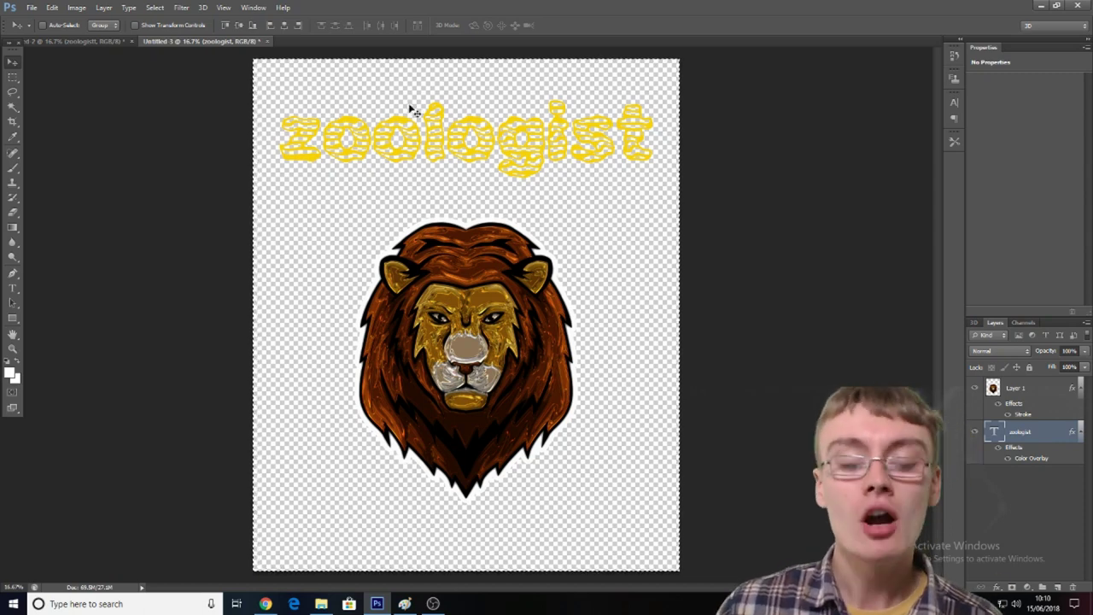
click(86, 41)
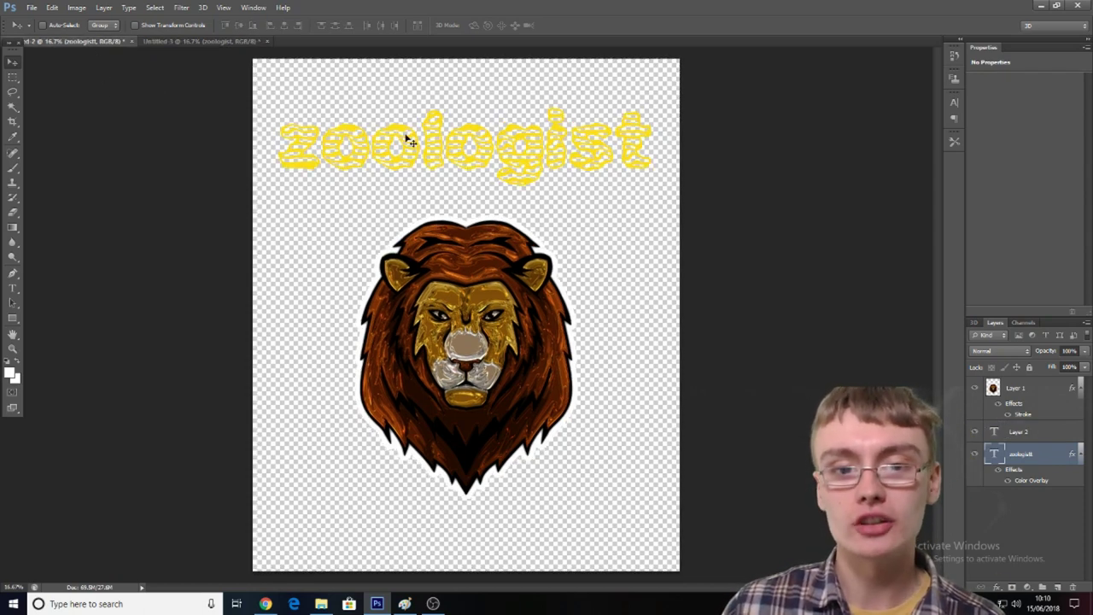
click(198, 41)
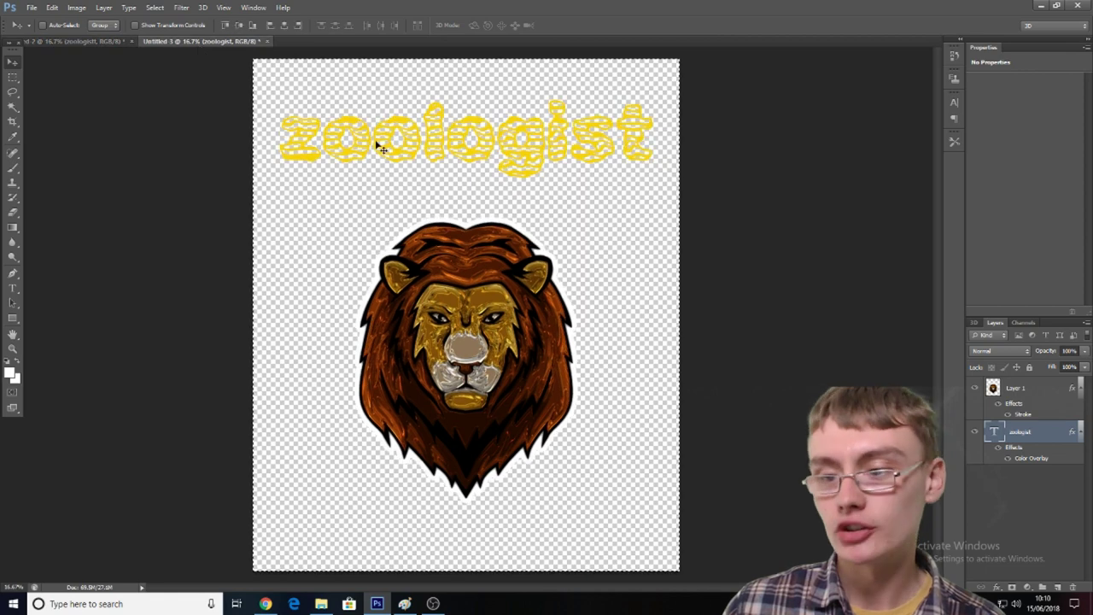
mouse_move(427, 149)
mouse_down()
mouse_move(431, 128)
mouse_move(427, 158)
mouse_up()
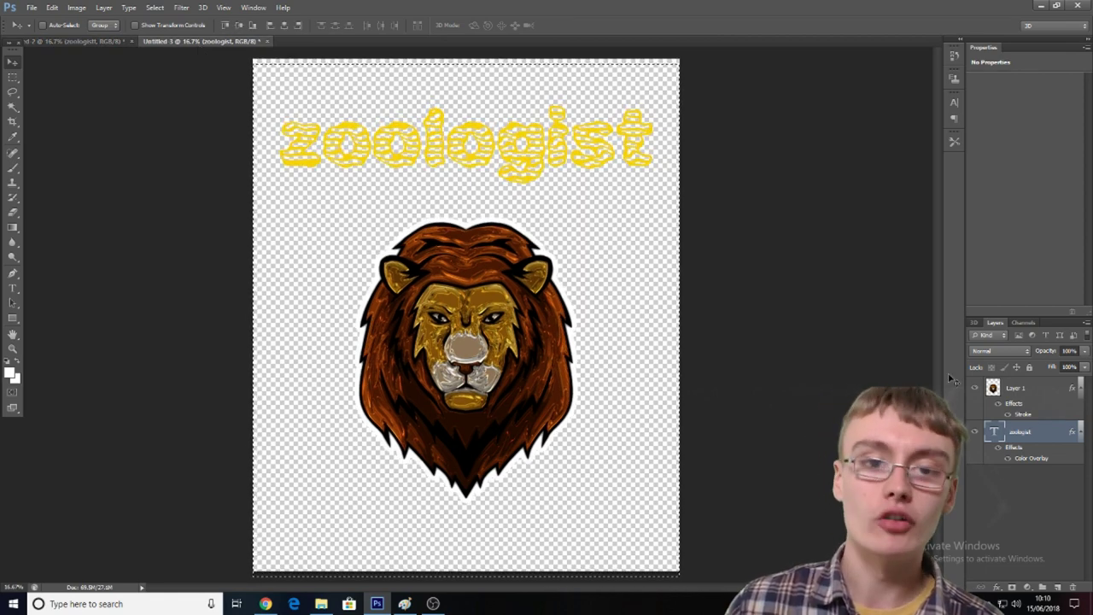
Set the zoologist title's Color Overlay to the paler yellow #fada27
double_click(1048, 439)
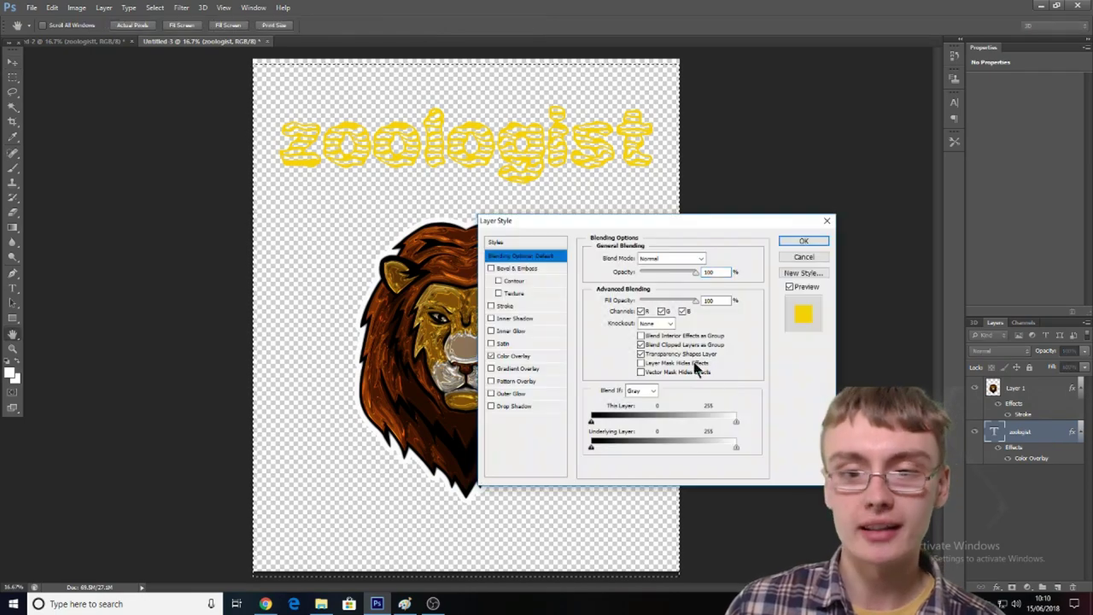
click(517, 357)
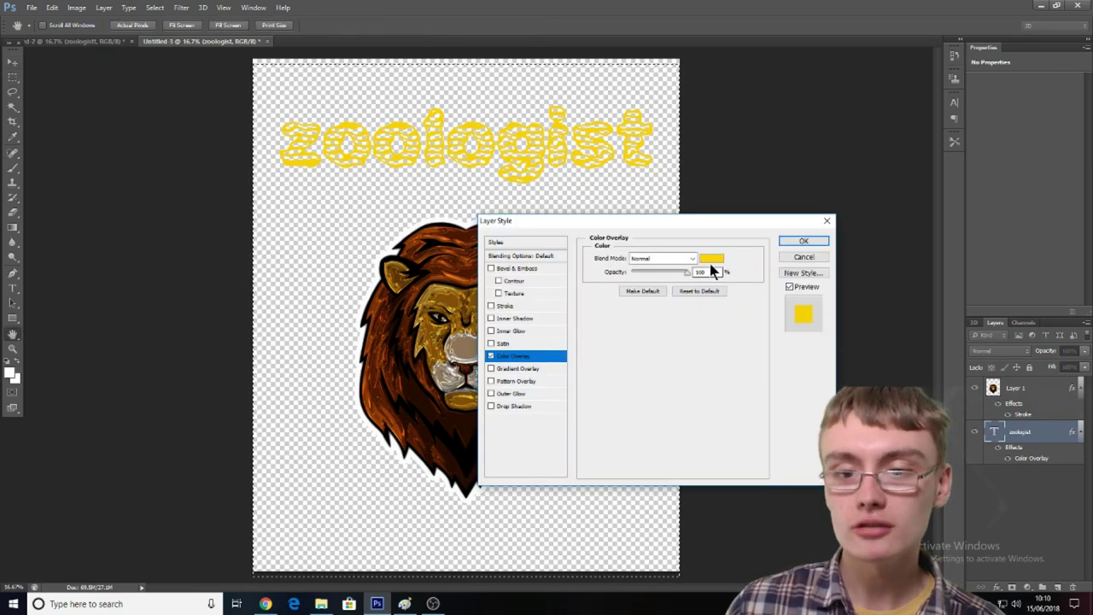
click(712, 258)
click(514, 174)
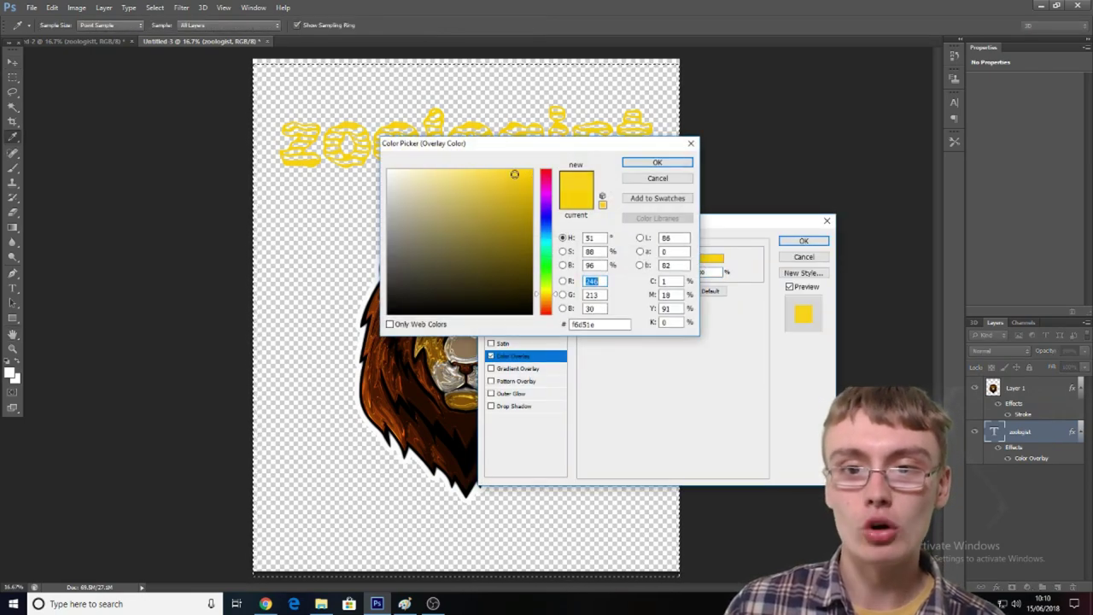
drag(515, 175, 509, 173)
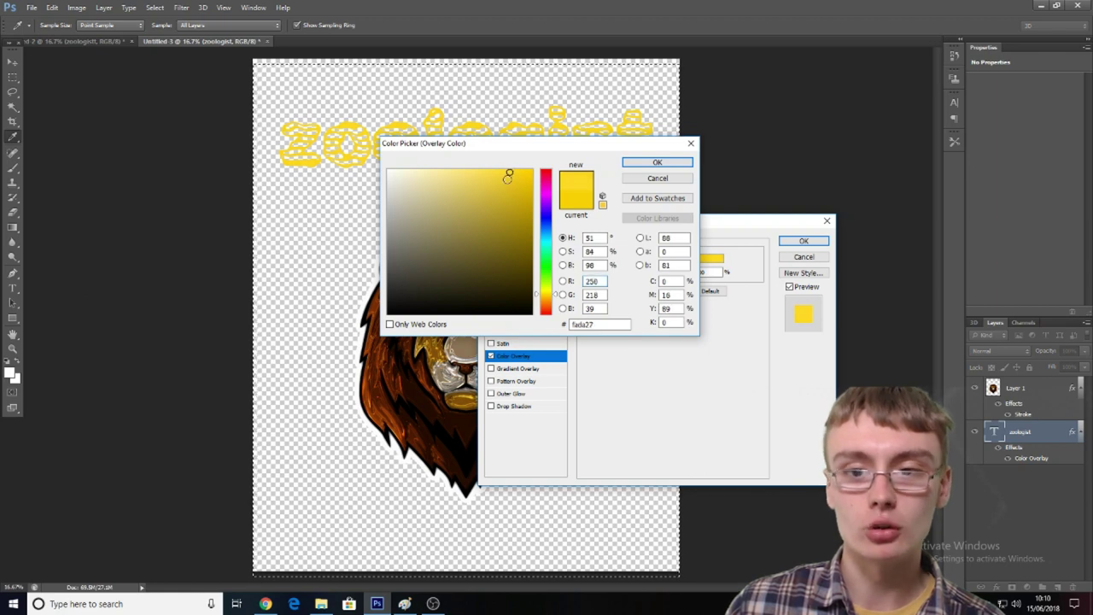
click(657, 163)
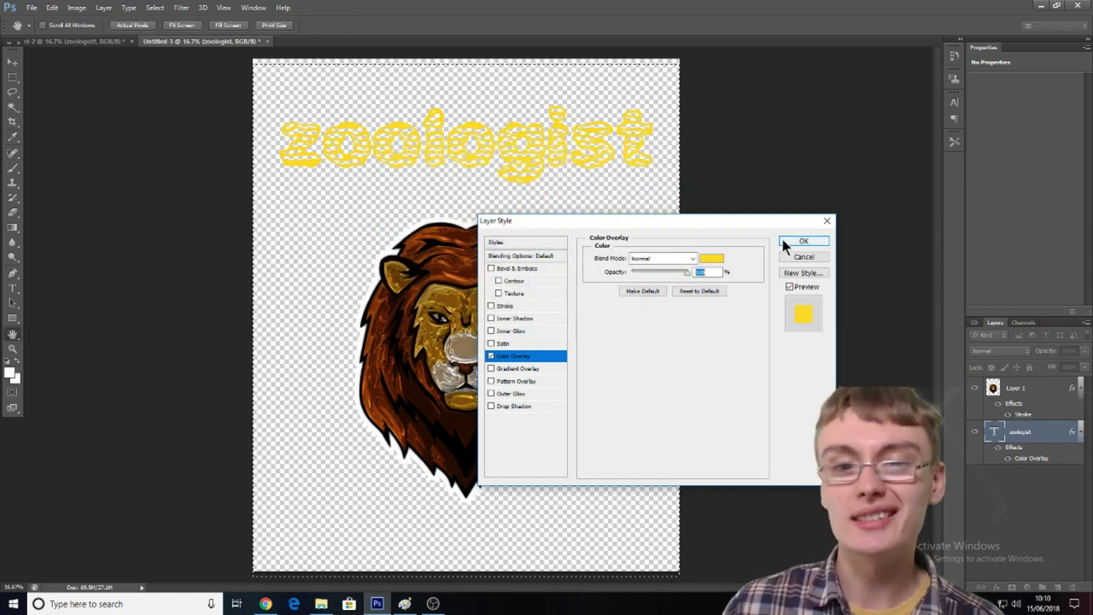
click(787, 245)
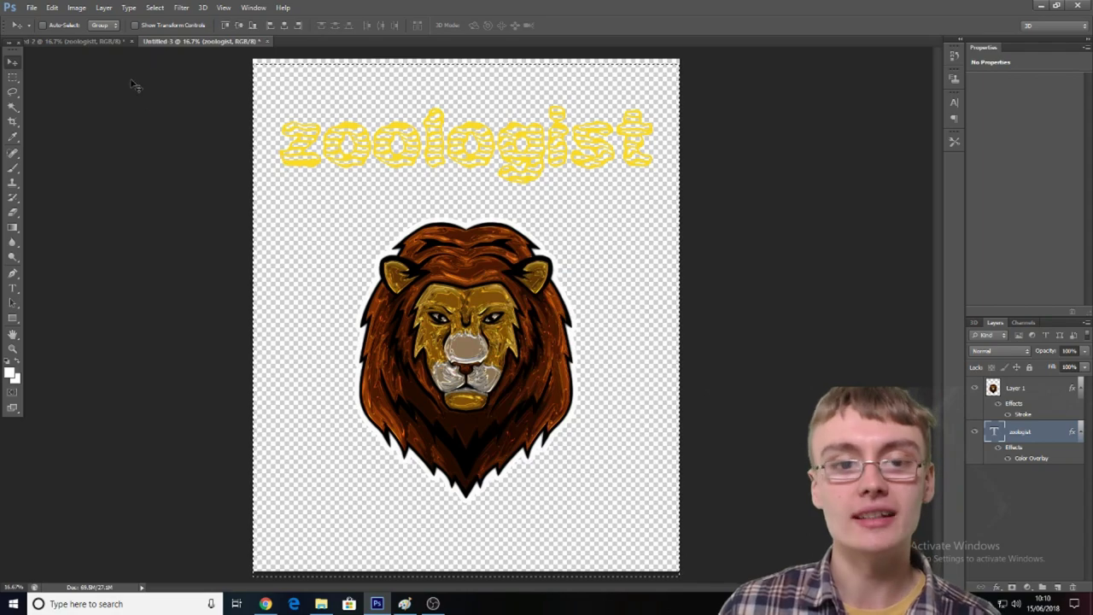
Nudge the zoologist title slightly upward, then switch to the Rectangular Marquee tool
drag(342, 112, 343, 107)
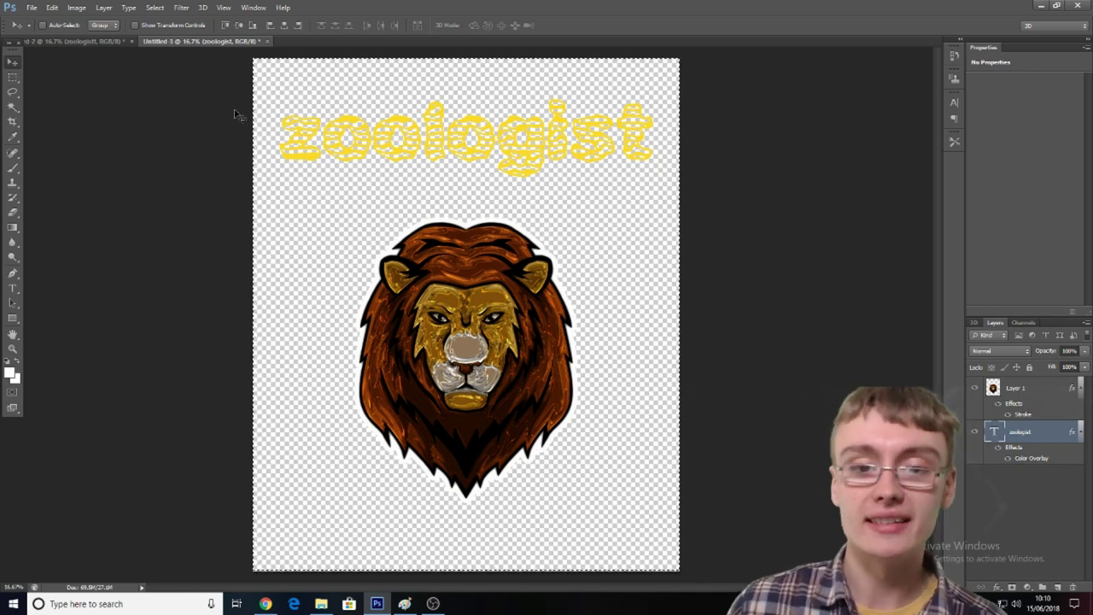
click(12, 77)
click(39, 83)
click(120, 132)
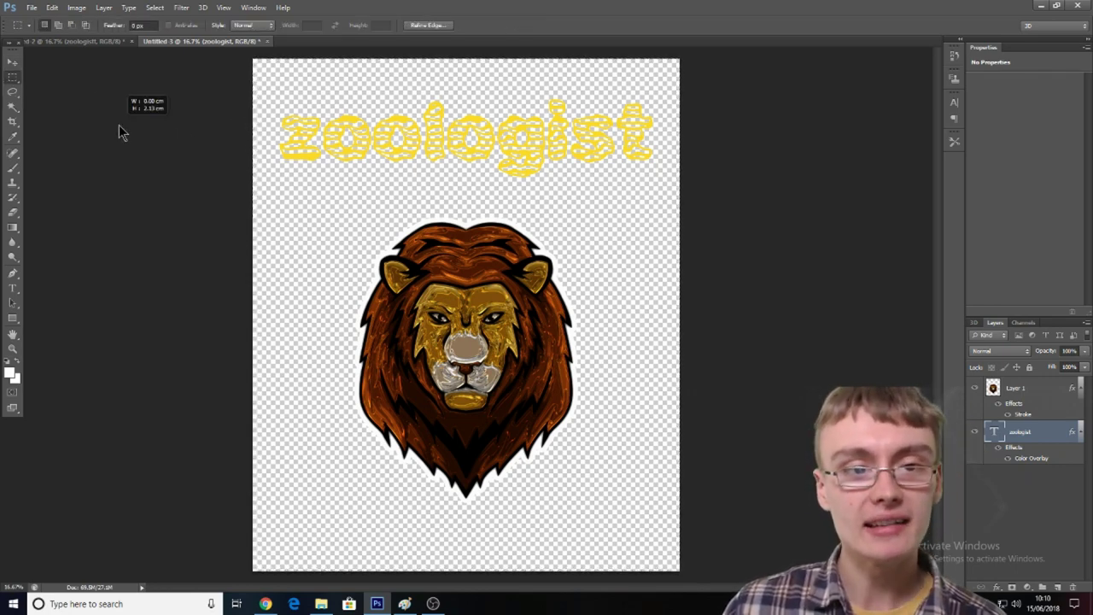
click(552, 221)
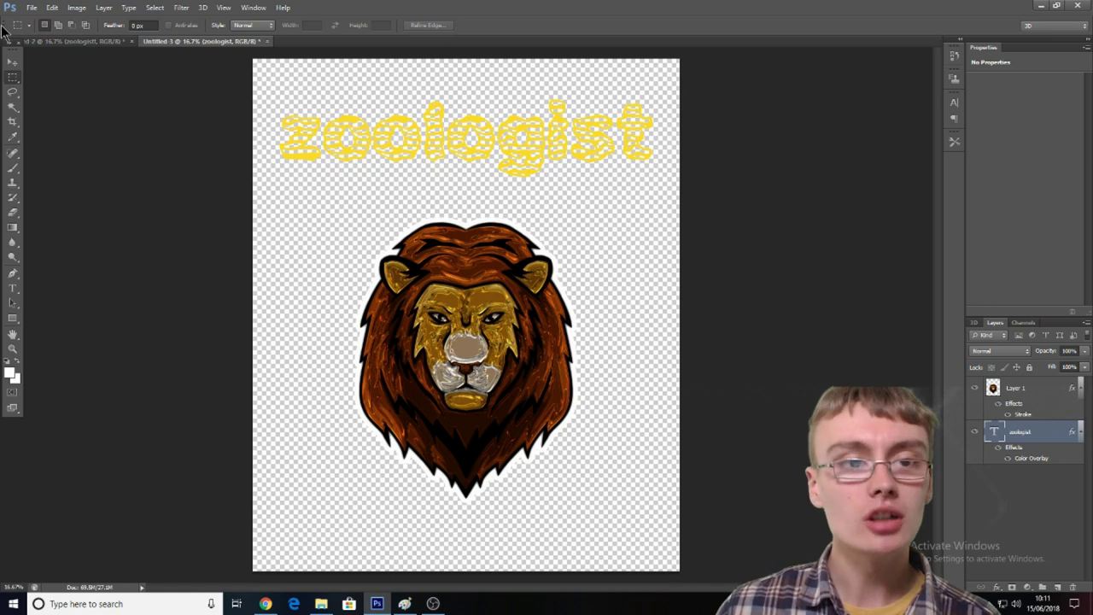
Set up Save for Web as PNG-24 at 4500 × 5400 px and continue to saving
click(31, 8)
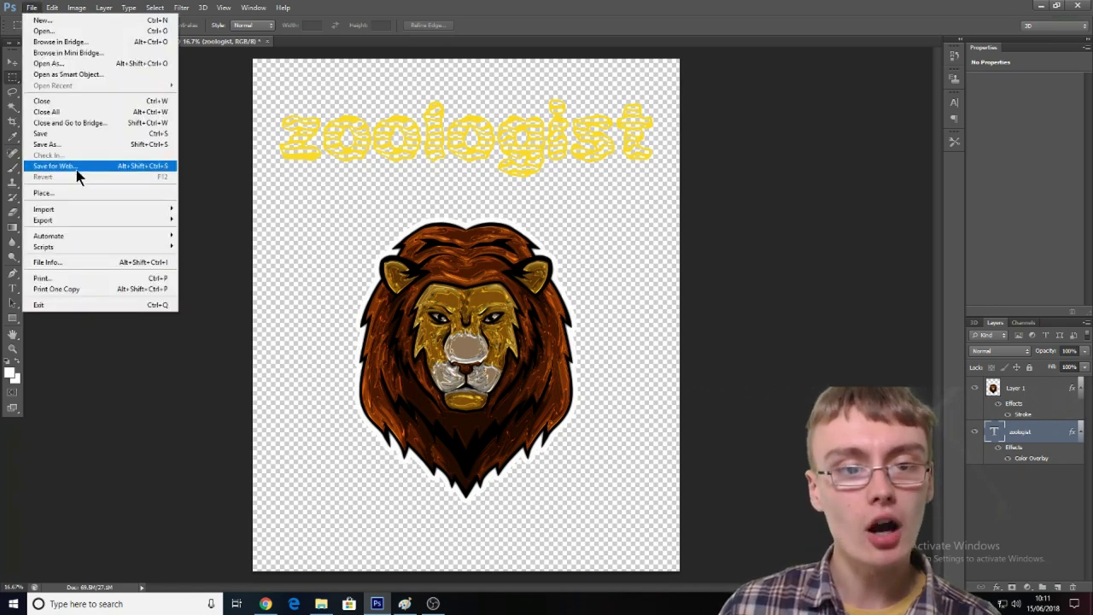
click(122, 167)
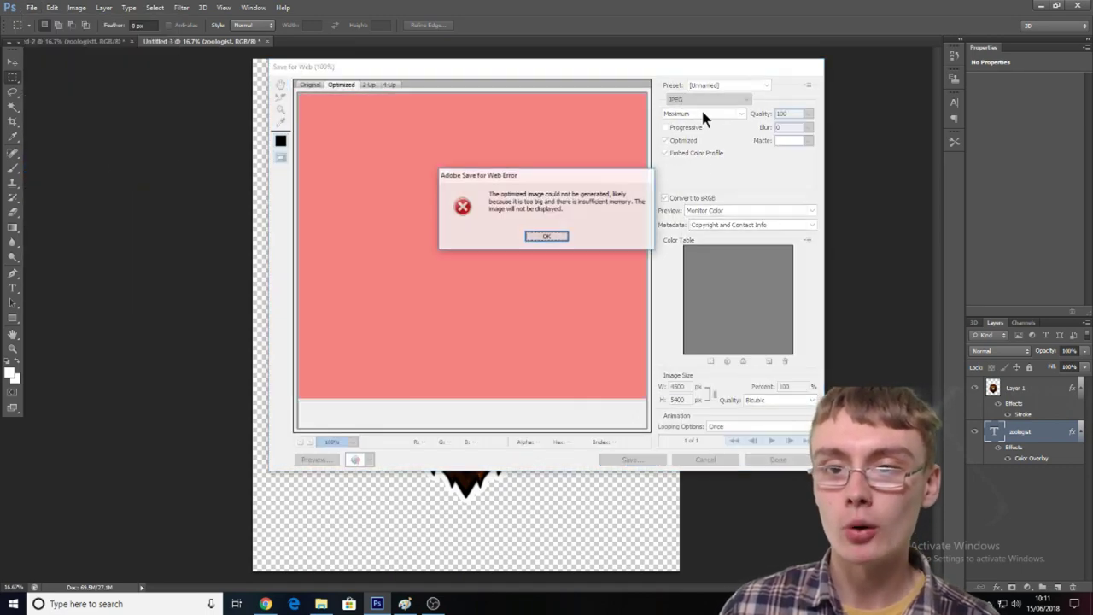
click(551, 239)
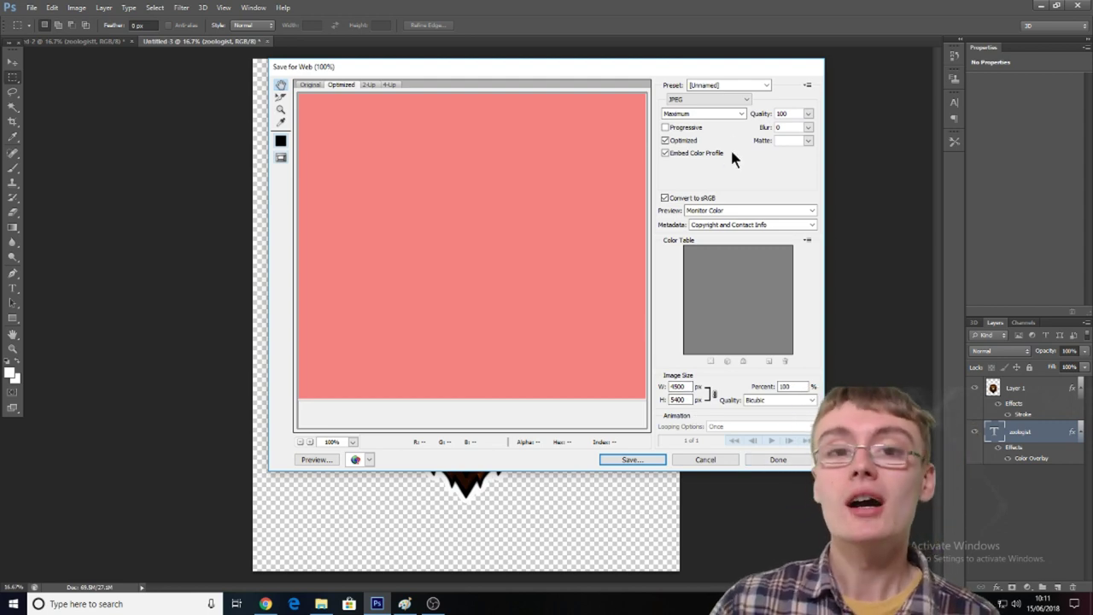
click(722, 99)
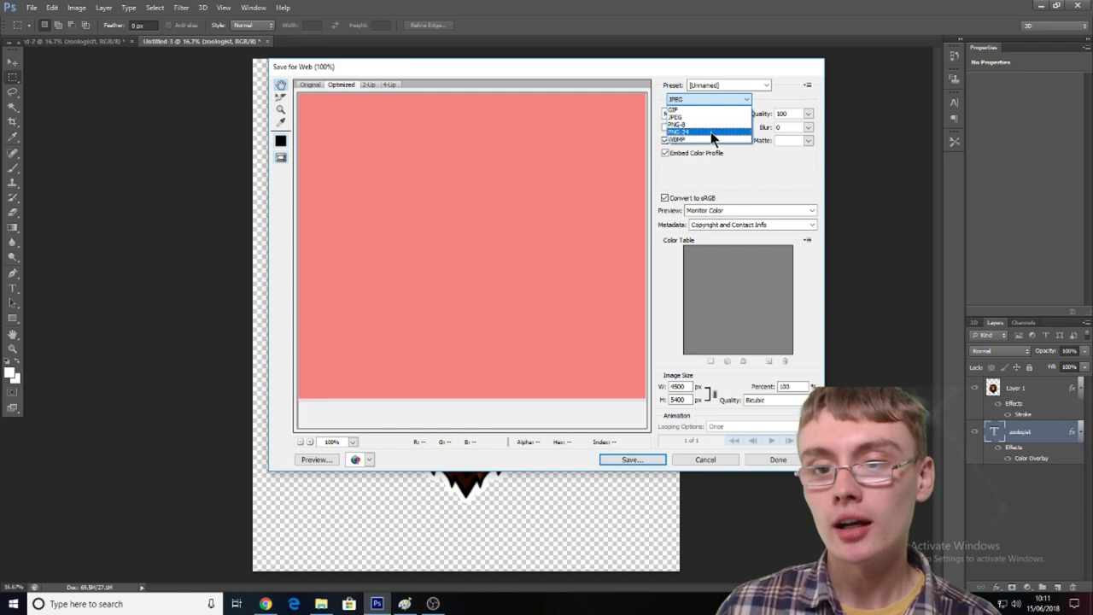
click(711, 132)
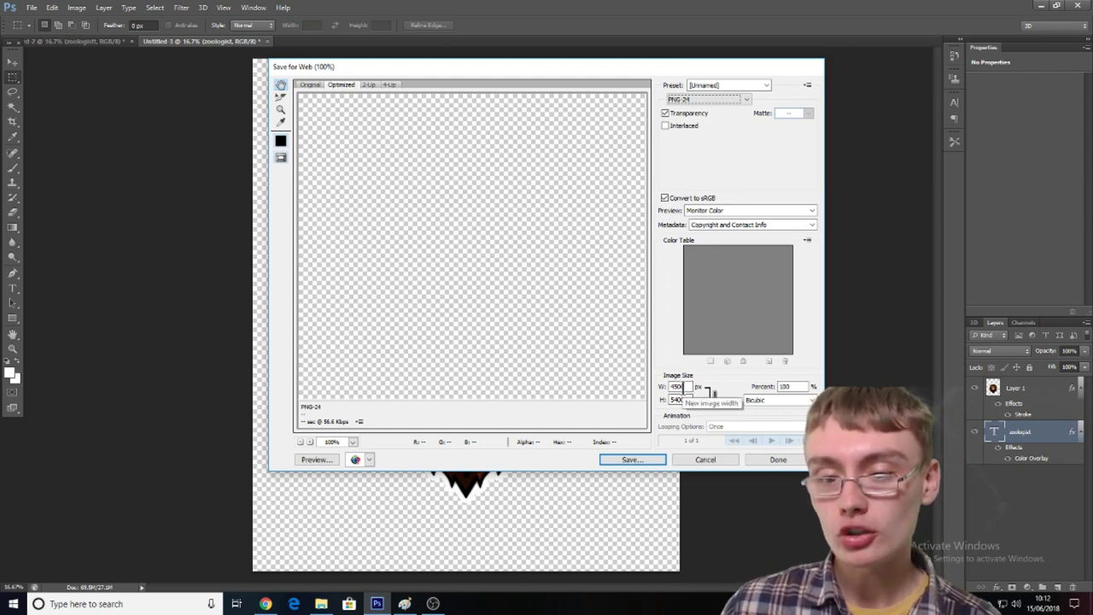
drag(689, 386, 665, 386)
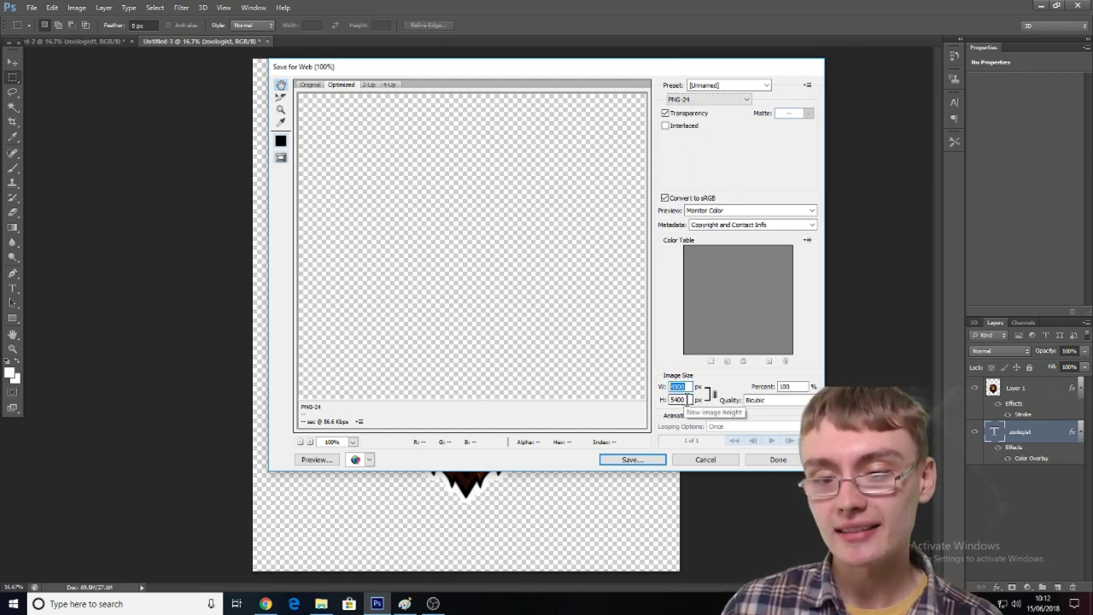
click(687, 387)
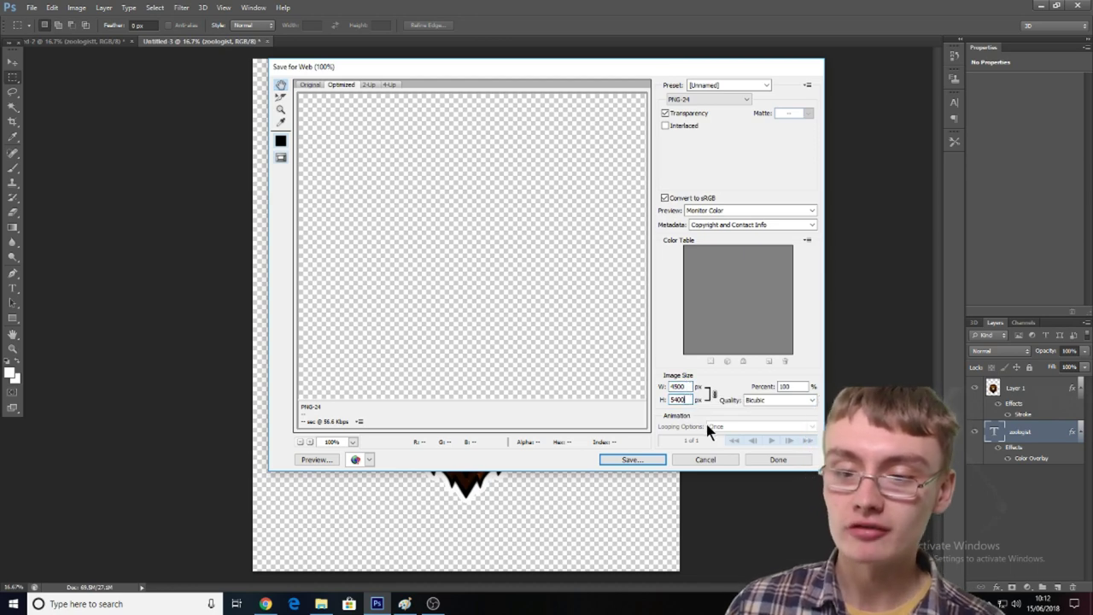
click(642, 462)
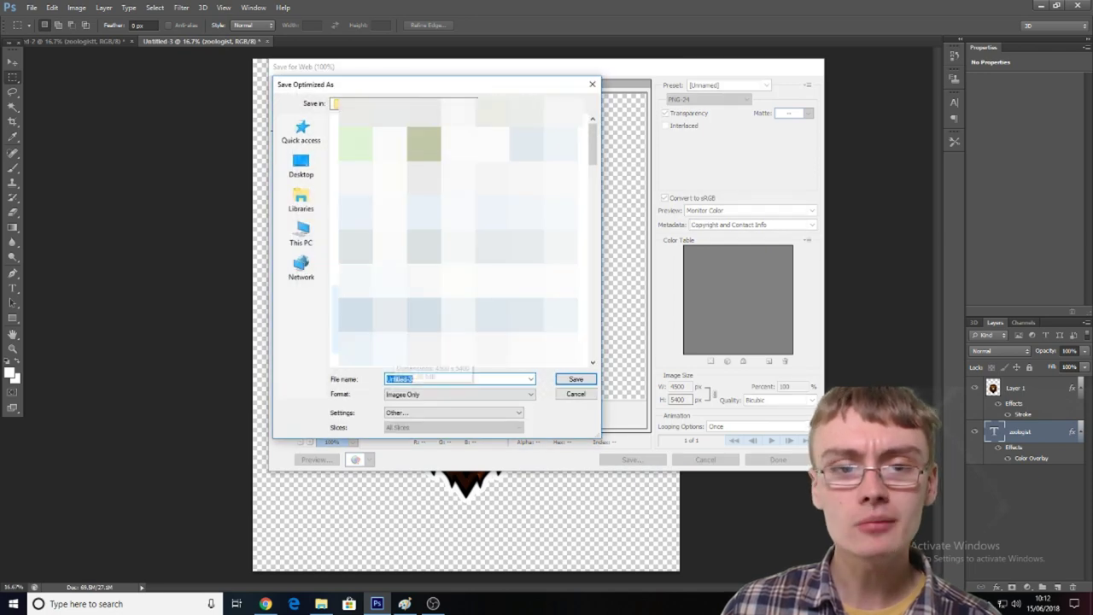
Save the PNG as 'lion head design' in the destination folder on This PC
scroll(457, 239, down, 10)
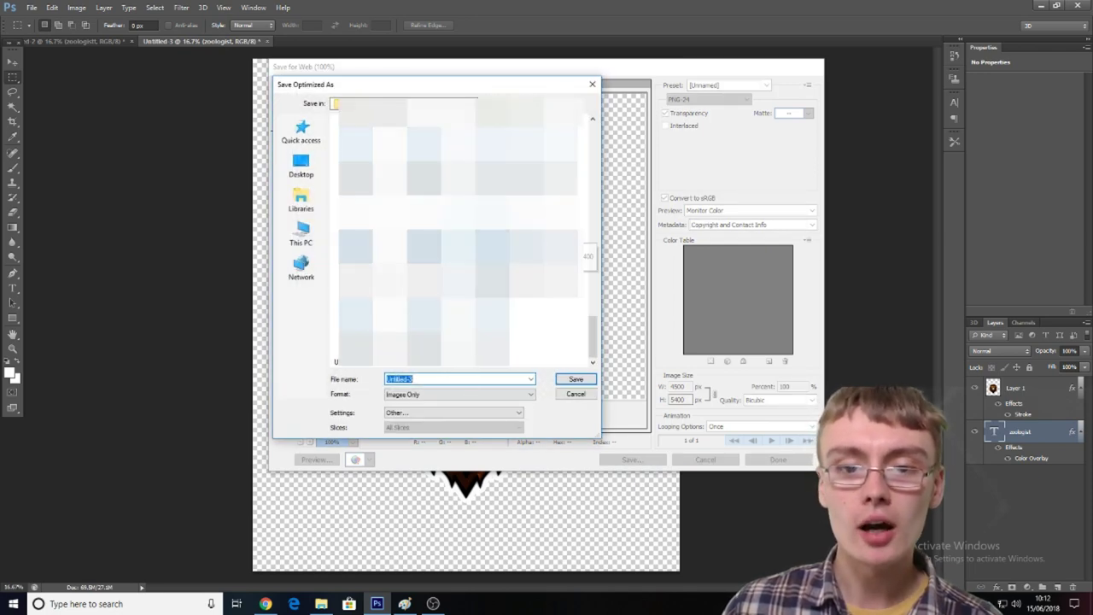
click(303, 235)
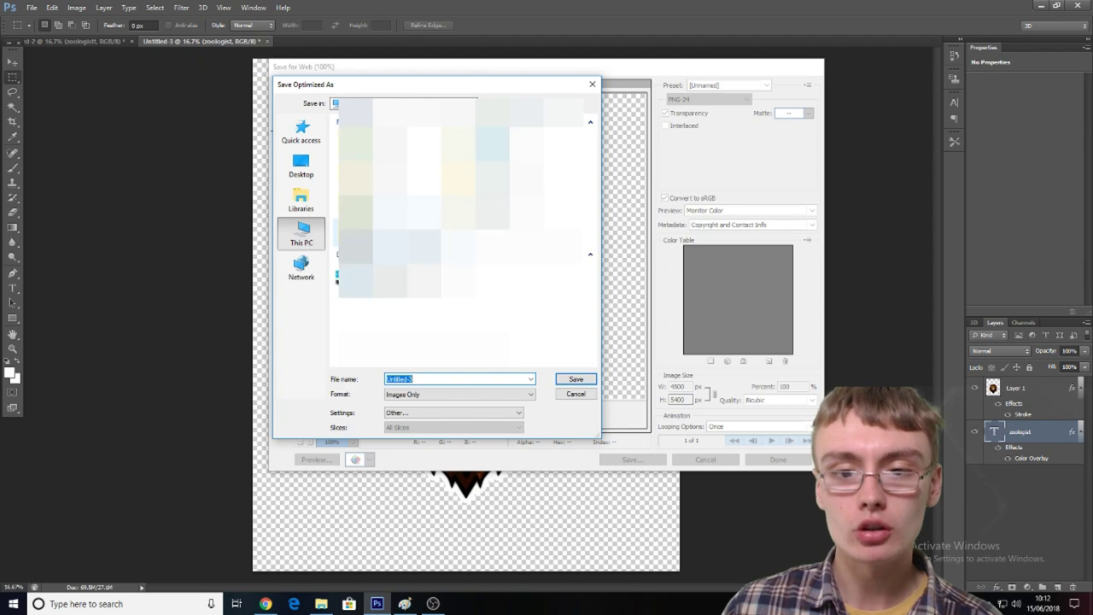
double_click(459, 246)
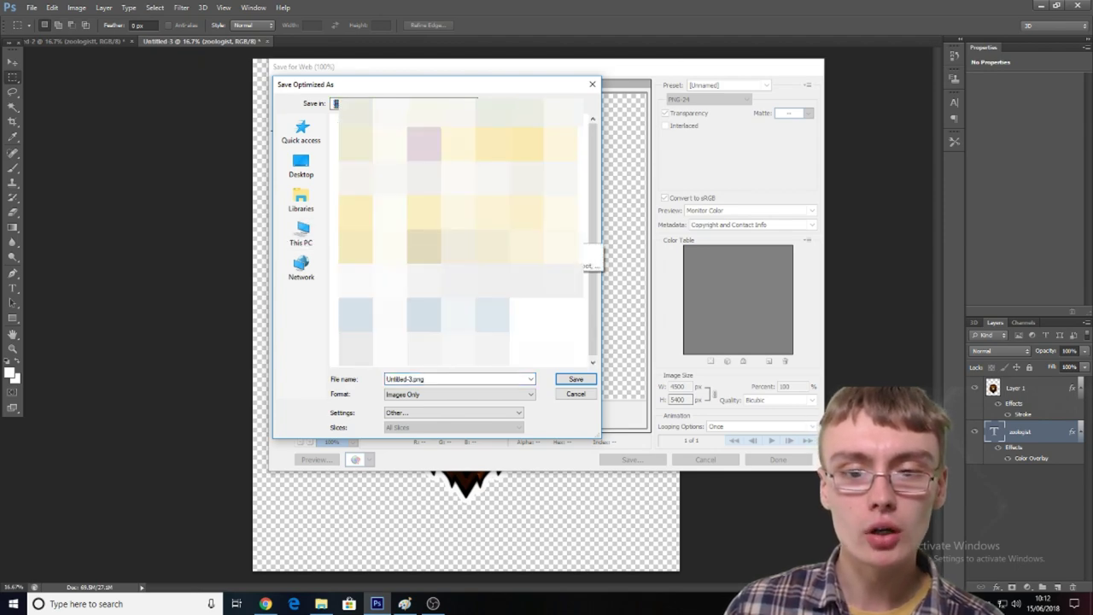
click(484, 378)
key(BackSpace)
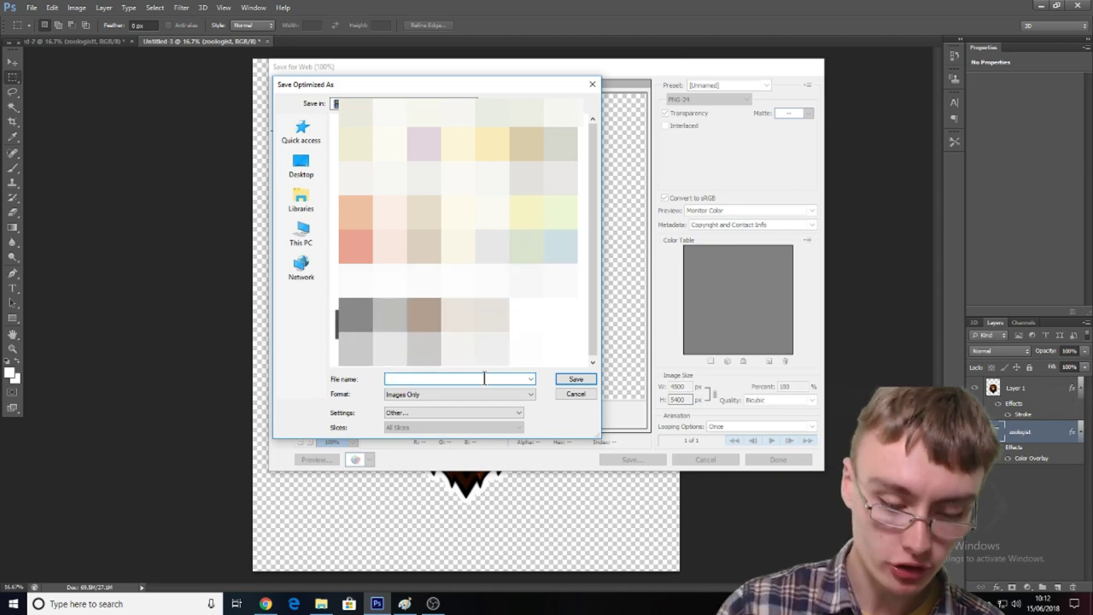
text(lion head design)
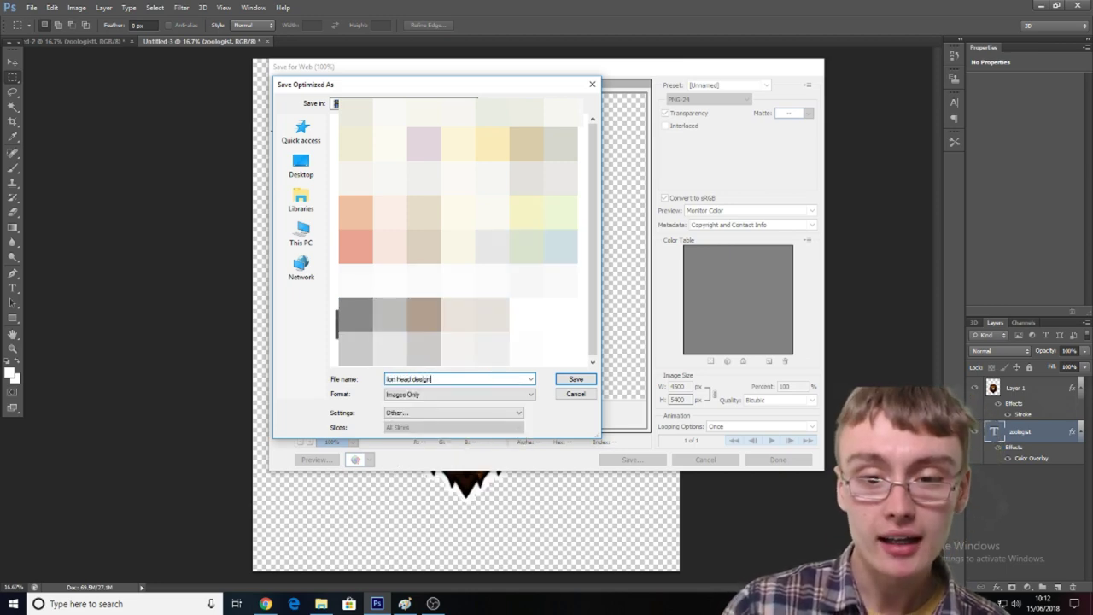
click(557, 381)
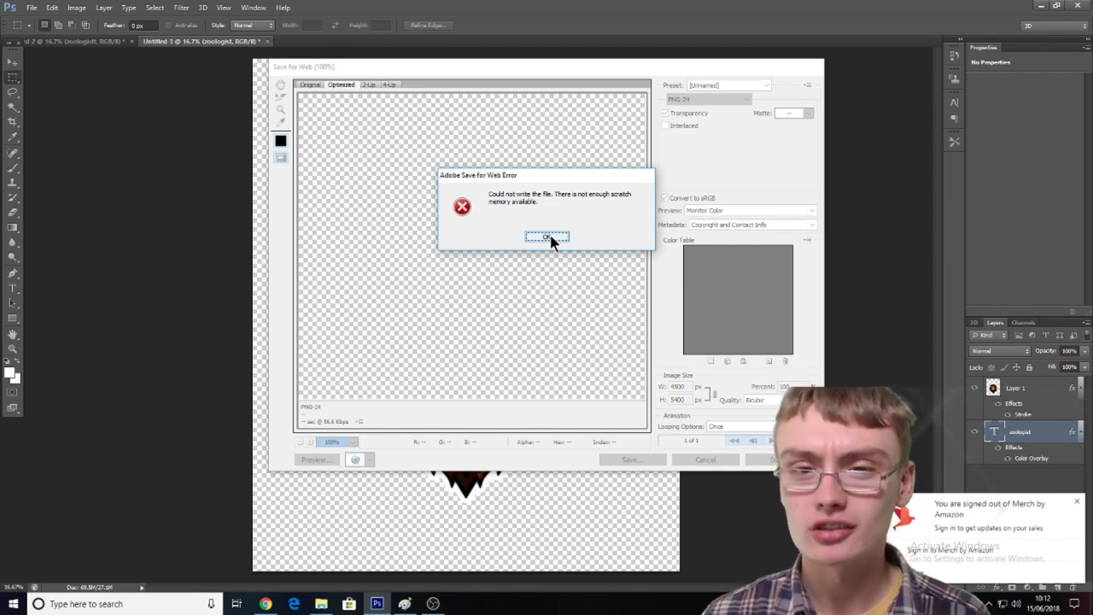
Dismiss the Save for Web scratch-memory error, returning to the PNG-24 4500 × 5400 export settings
click(548, 237)
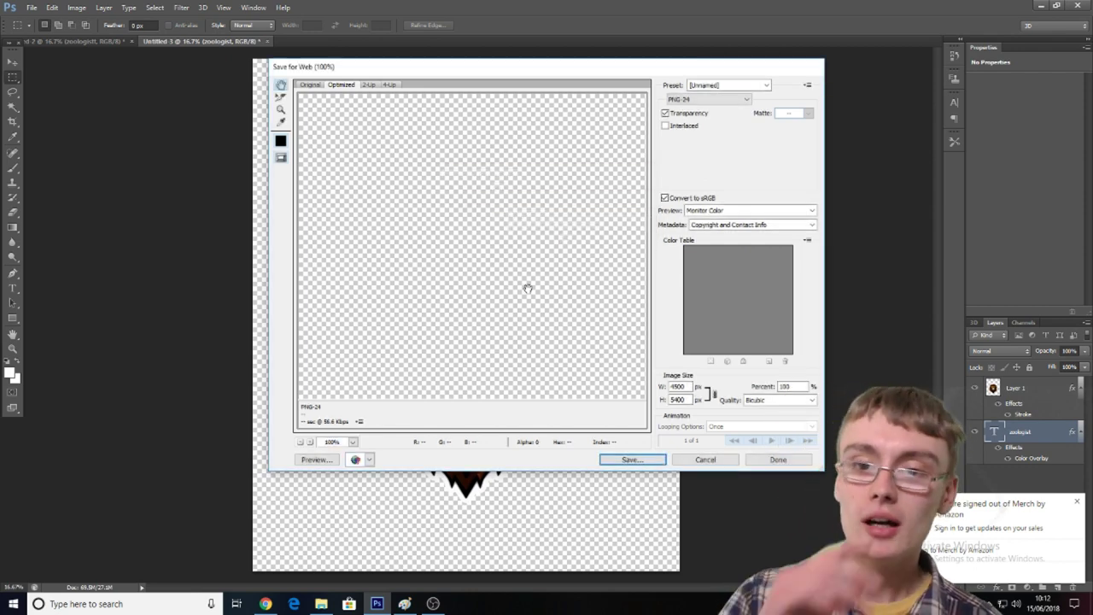